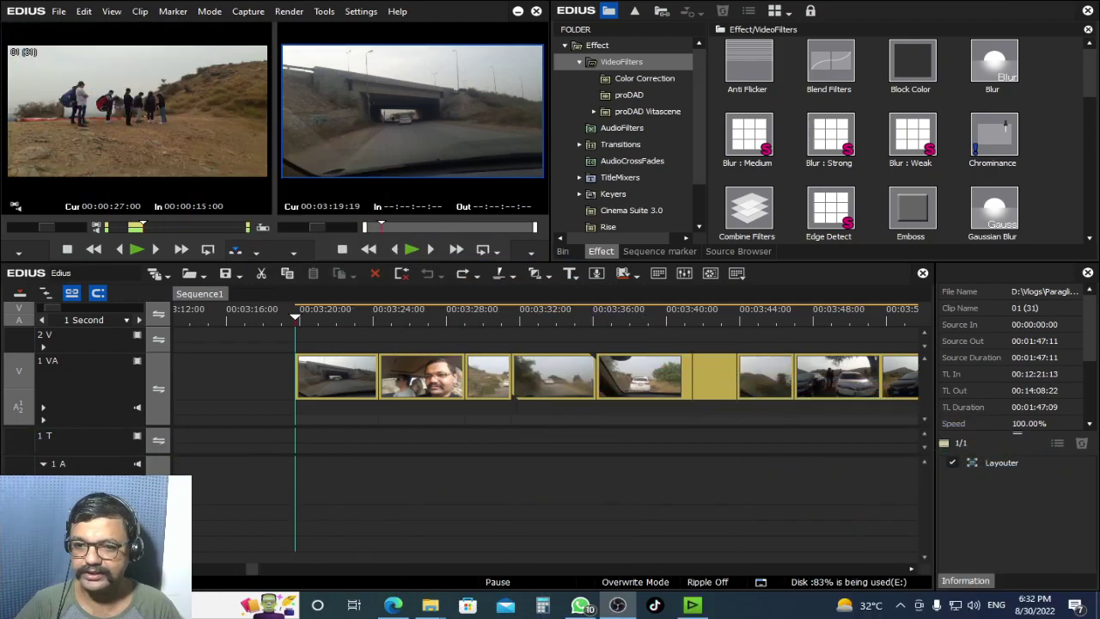
# Switch the preview monitors to single mode
pyautogui.click(84, 12)
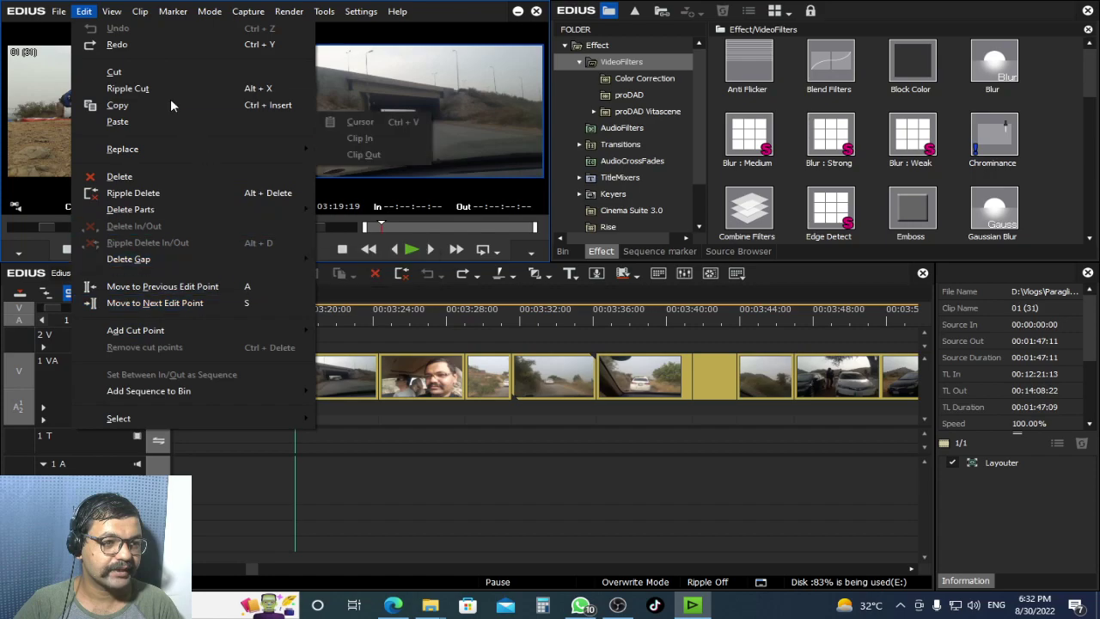
pyautogui.click(112, 11)
pyautogui.click(112, 11)
pyautogui.click(203, 206)
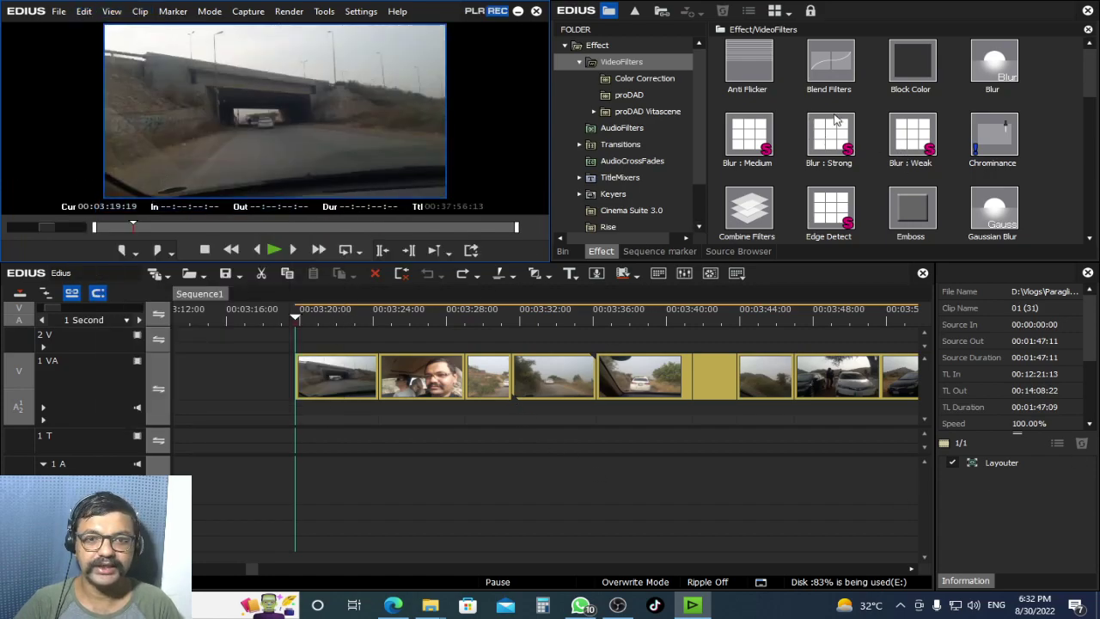
pyautogui.click(561, 251)
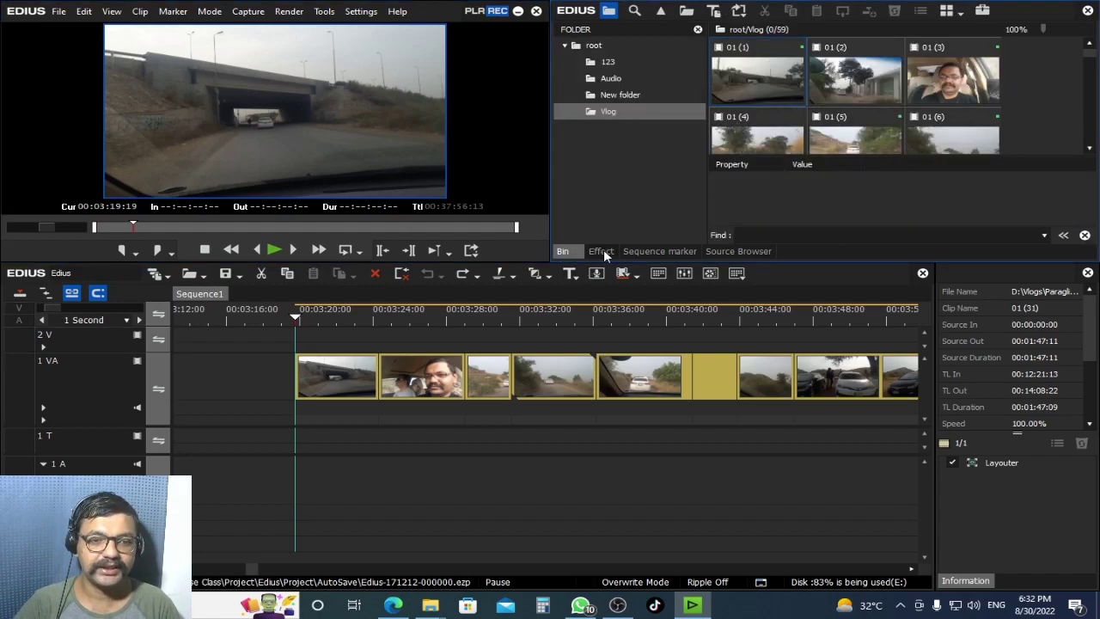
pyautogui.press('super+2')
pyautogui.press('super+2')
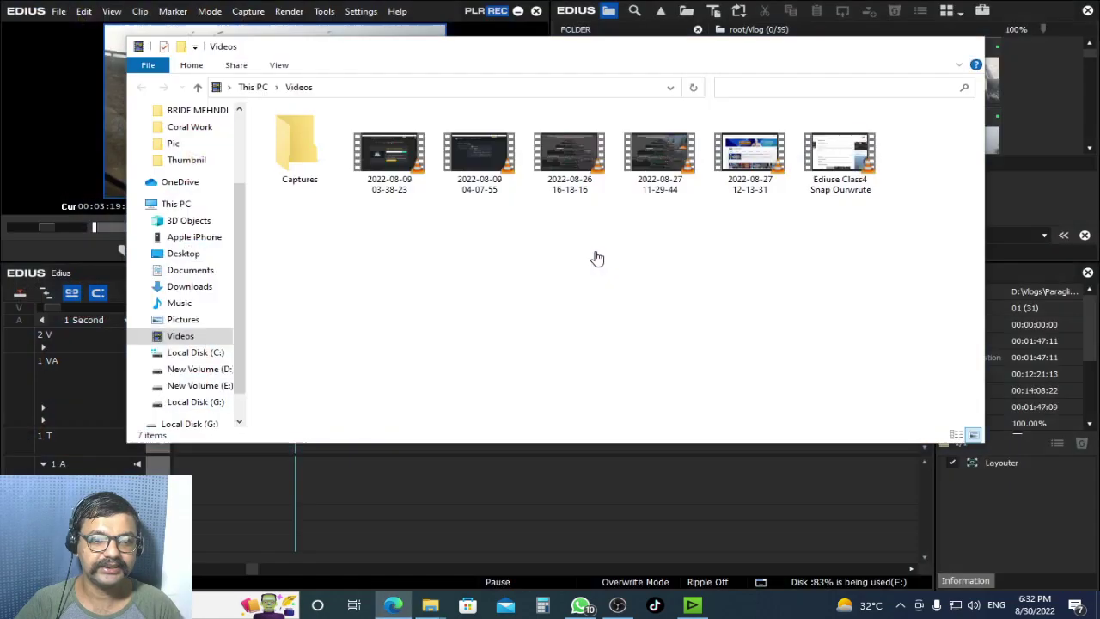
pyautogui.press('super+1')
pyautogui.hotkey('alt', 'Tab')
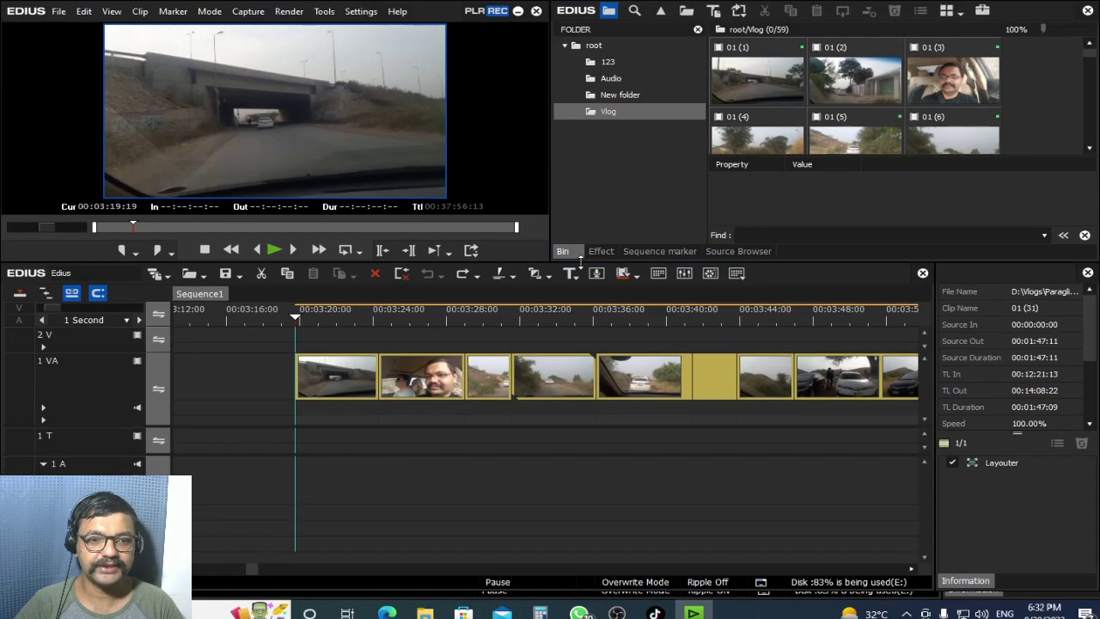
# Show the Effect palette and enlarge the preview and palette area above the timeline
pyautogui.click(601, 253)
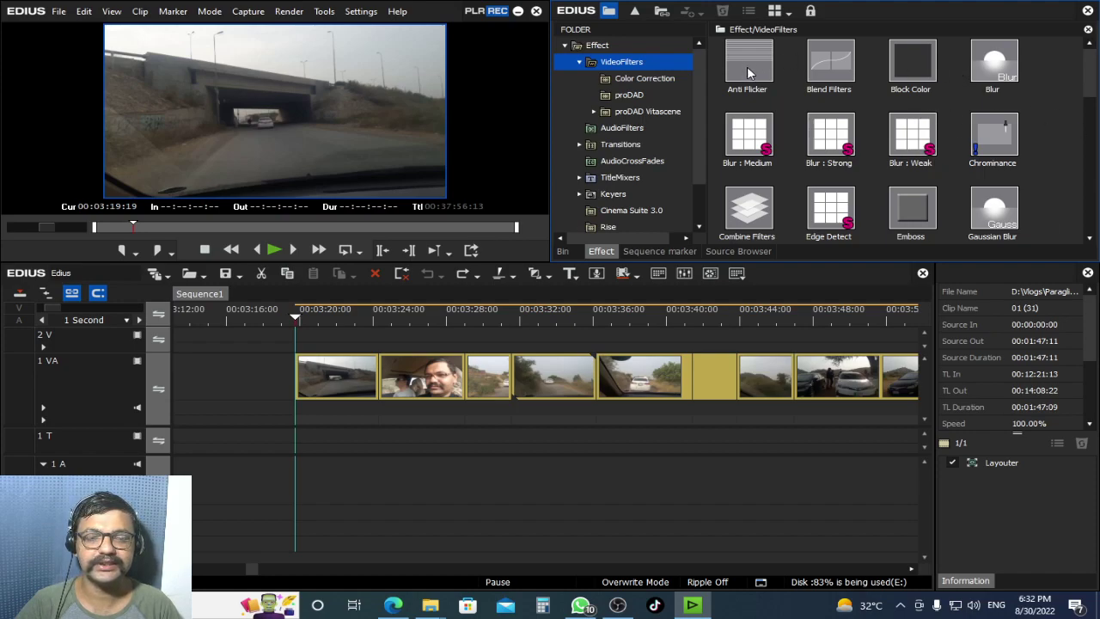
pyautogui.click(580, 64)
pyautogui.moveTo(749, 261); pyautogui.dragTo(761, 380)
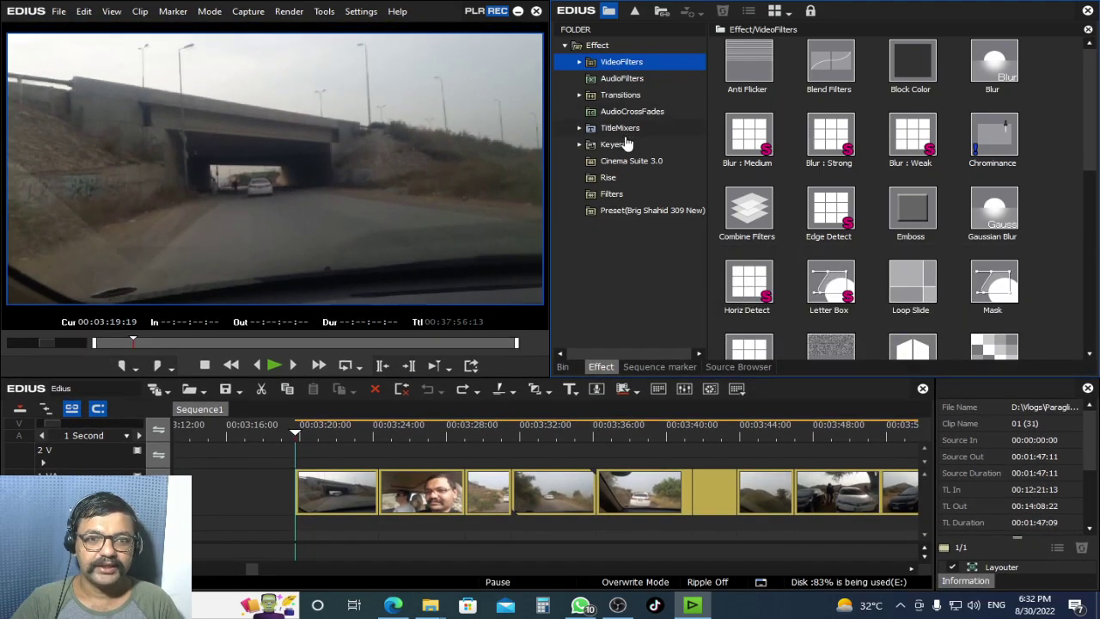
pyautogui.click(580, 63)
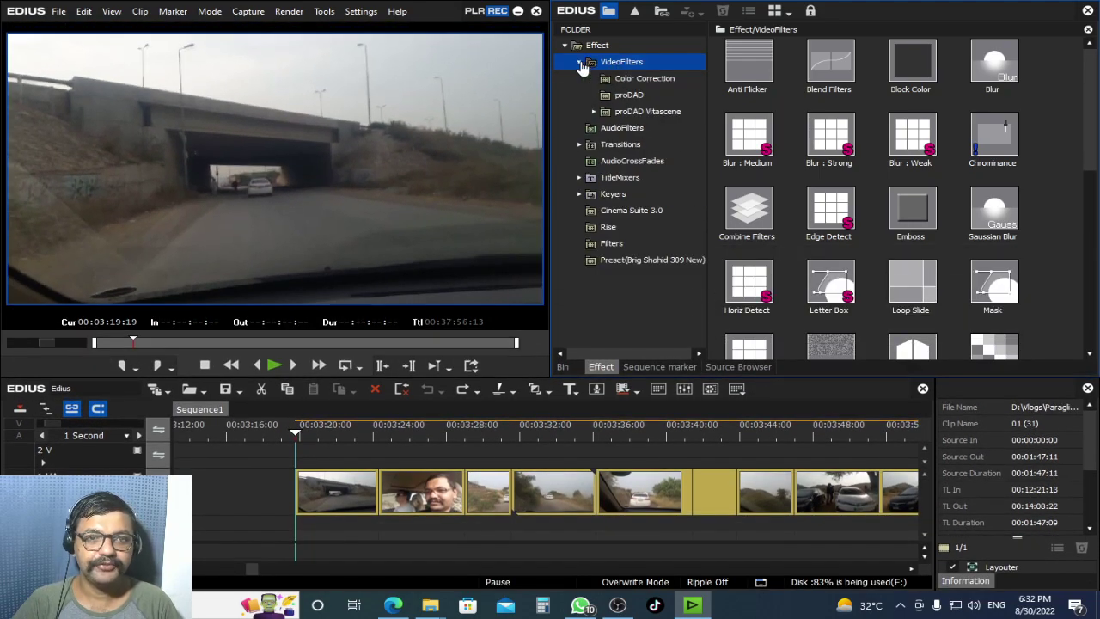
# Look through the Color Correction, proDAD, AudioFilters and Transitions effect folders
pyautogui.click(641, 80)
pyautogui.click(630, 96)
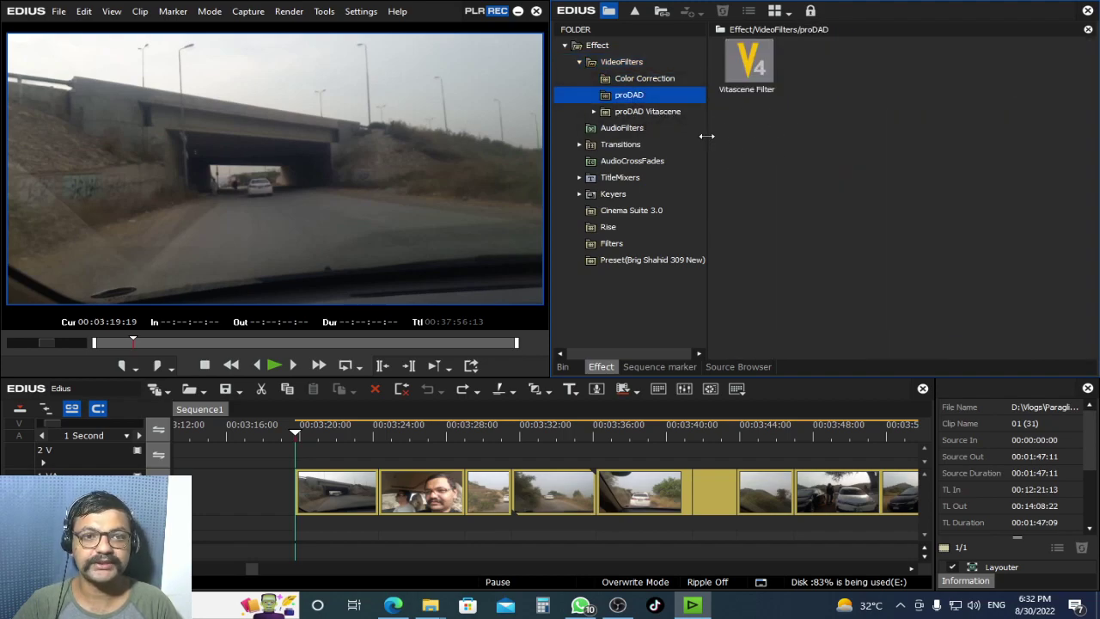
pyautogui.click(624, 129)
pyautogui.click(623, 144)
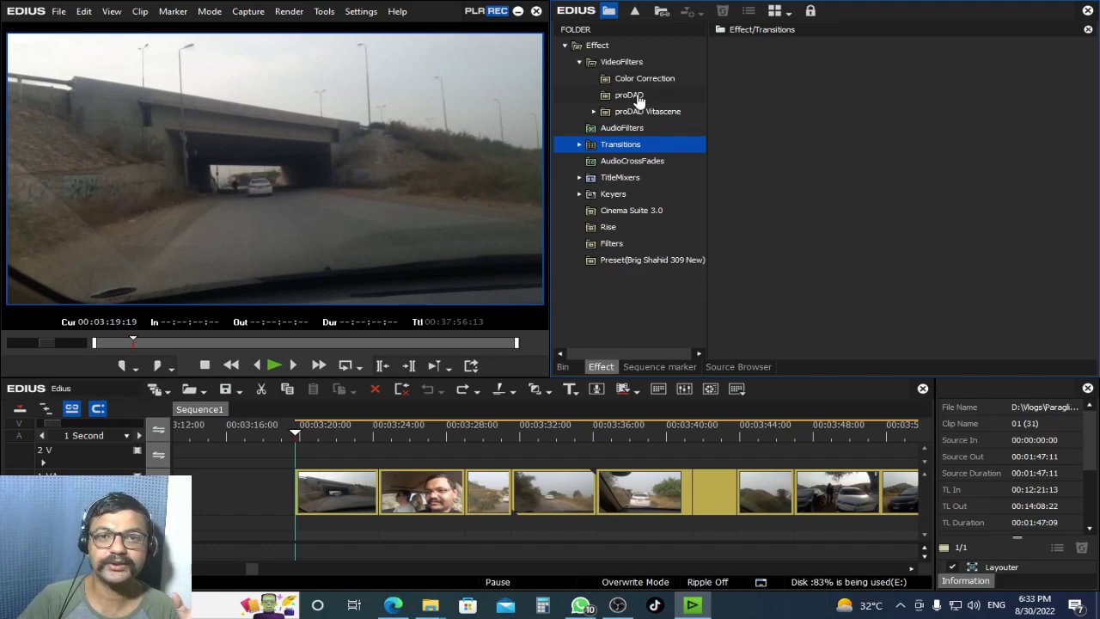
# Move the playhead to the cut between the first two timeline clips and inspect it up close
pyautogui.click(328, 491)
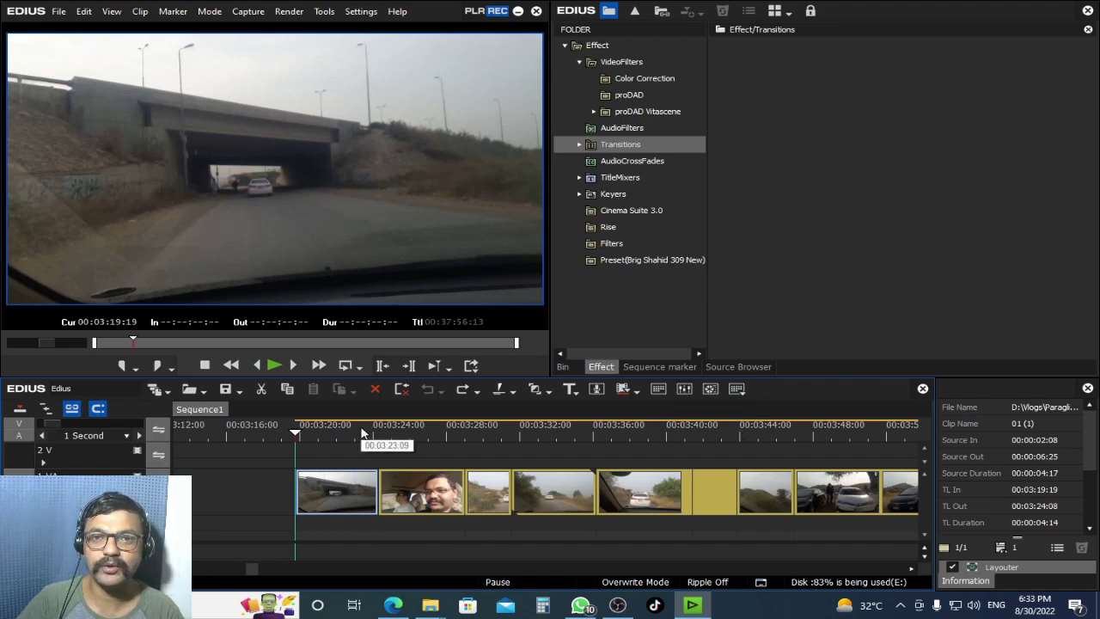
pyautogui.moveTo(361, 433); pyautogui.dragTo(376, 434)
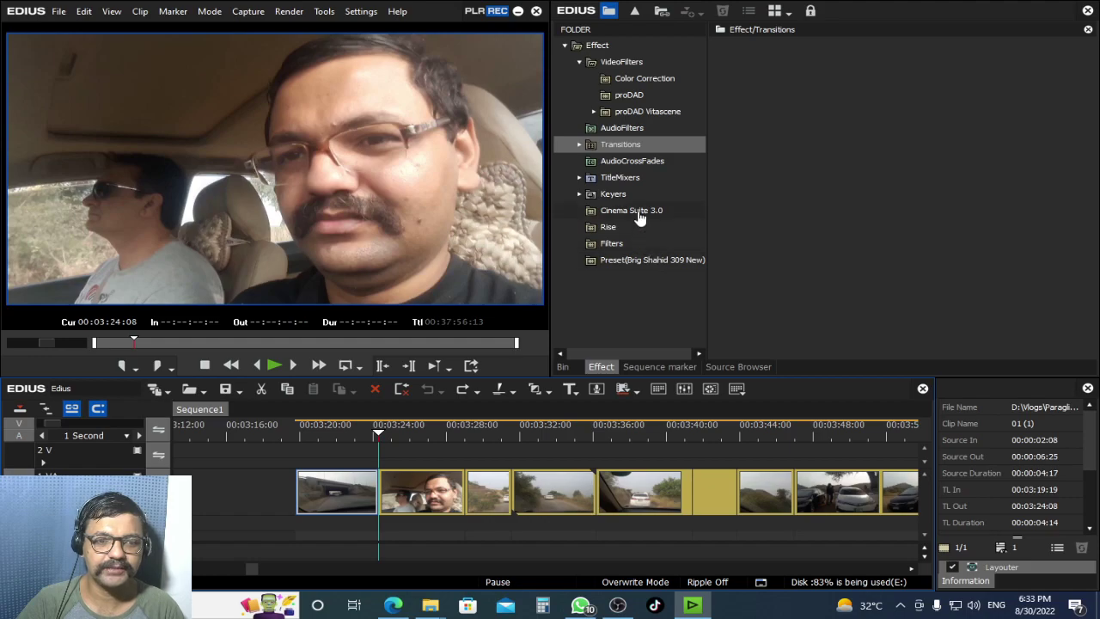
pyautogui.scroll(3, 404, 487)
pyautogui.scroll(-4, 403, 487)
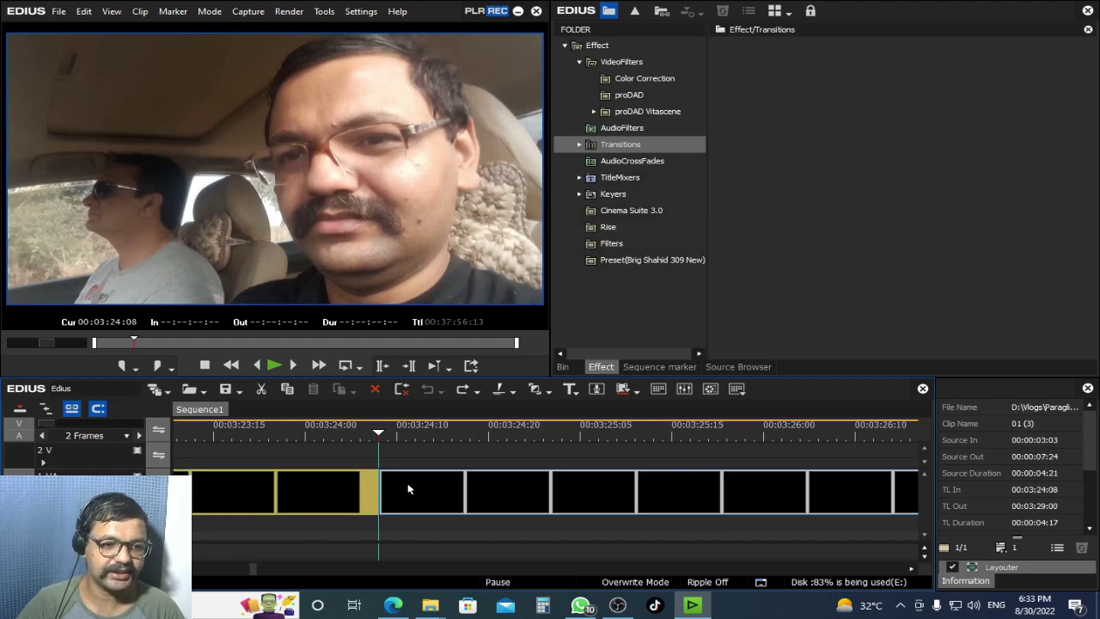
# Give the timeline more height and scrub the playhead to 00:05:10:06
pyautogui.moveTo(389, 377); pyautogui.dragTo(384, 289)
pyautogui.scroll(-3, 416, 404)
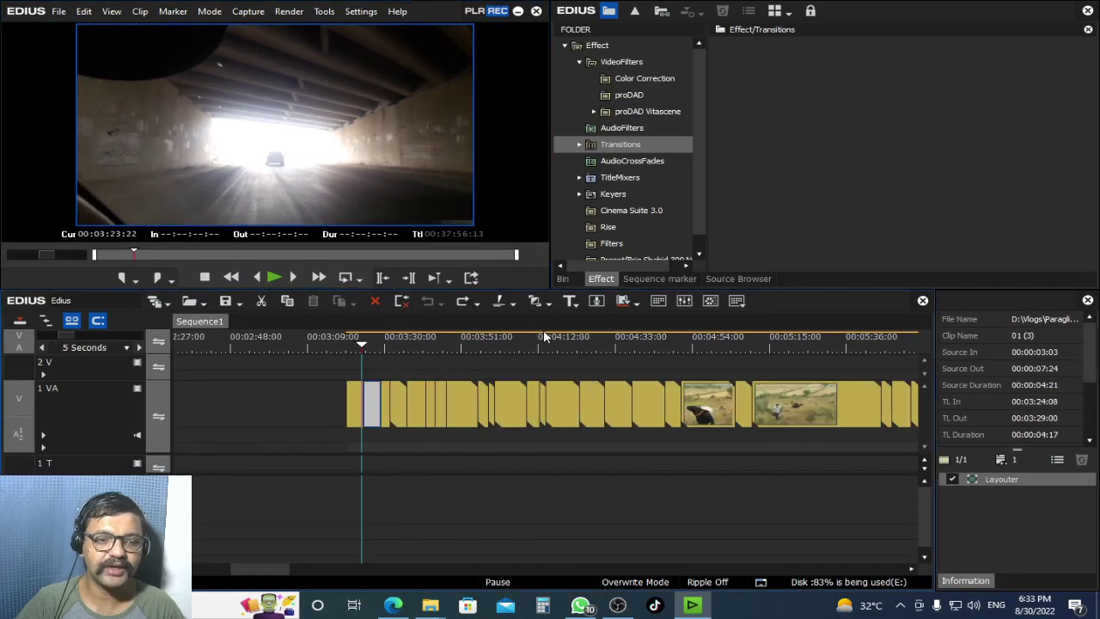
pyautogui.moveTo(671, 347); pyautogui.dragTo(616, 391)
pyautogui.scroll(-2, 615, 392)
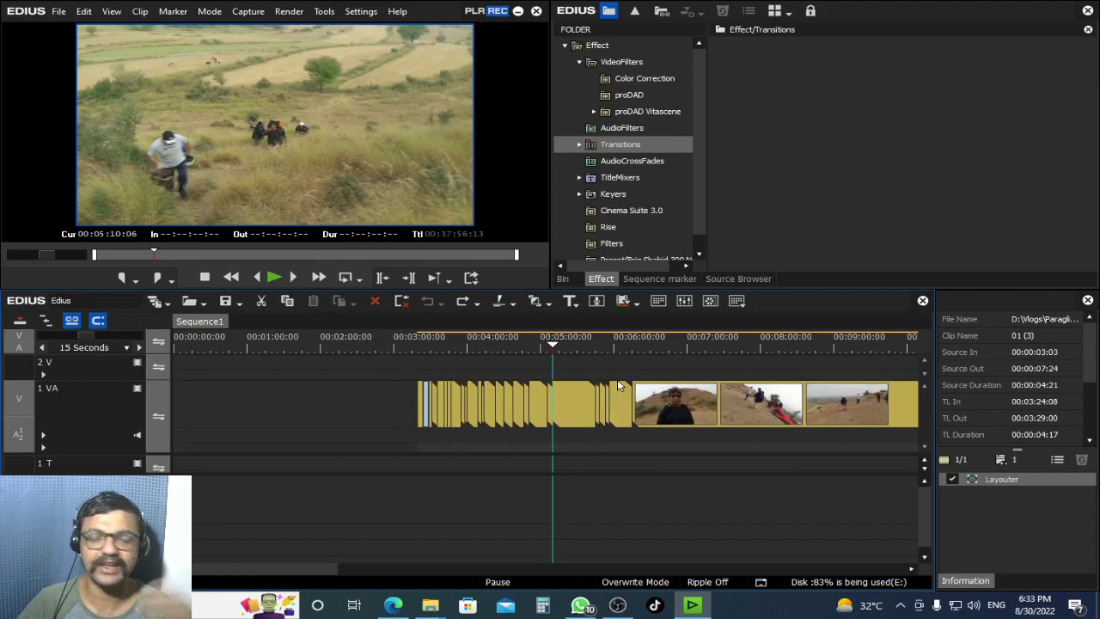
pyautogui.moveTo(666, 339); pyautogui.dragTo(554, 358)
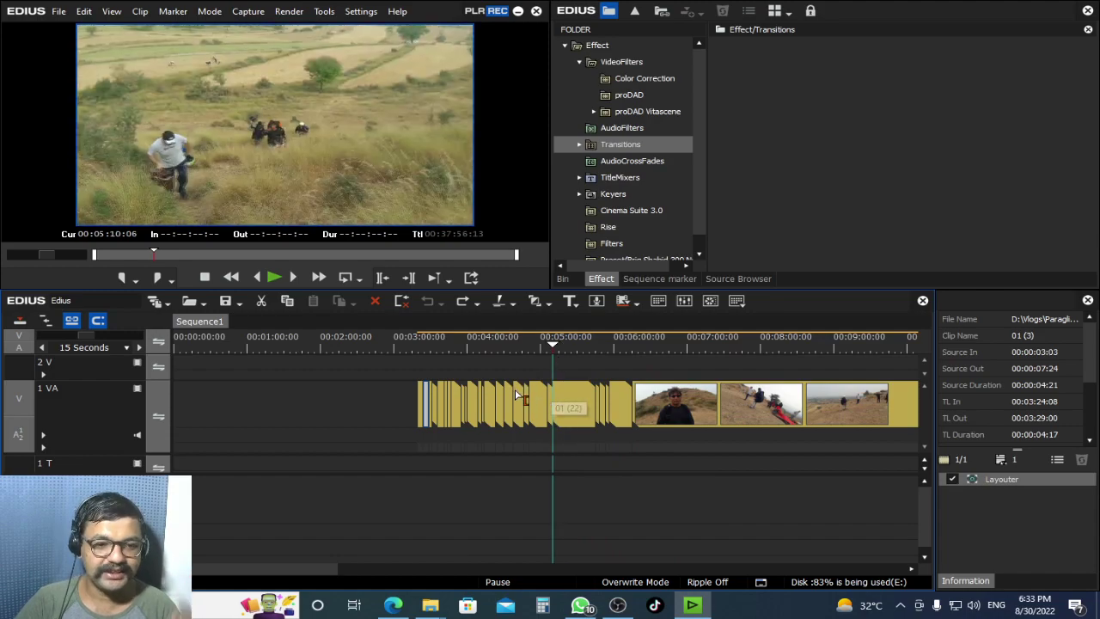
# Scrub through the cuts and play the sequence across the start of clip 01 (28), from about 00:06:14
pyautogui.scroll(4, 585, 419)
pyautogui.click(351, 347)
pyautogui.moveTo(338, 347); pyautogui.dragTo(657, 389)
pyautogui.scroll(-4, 651, 394)
pyautogui.moveTo(697, 351); pyautogui.dragTo(642, 348)
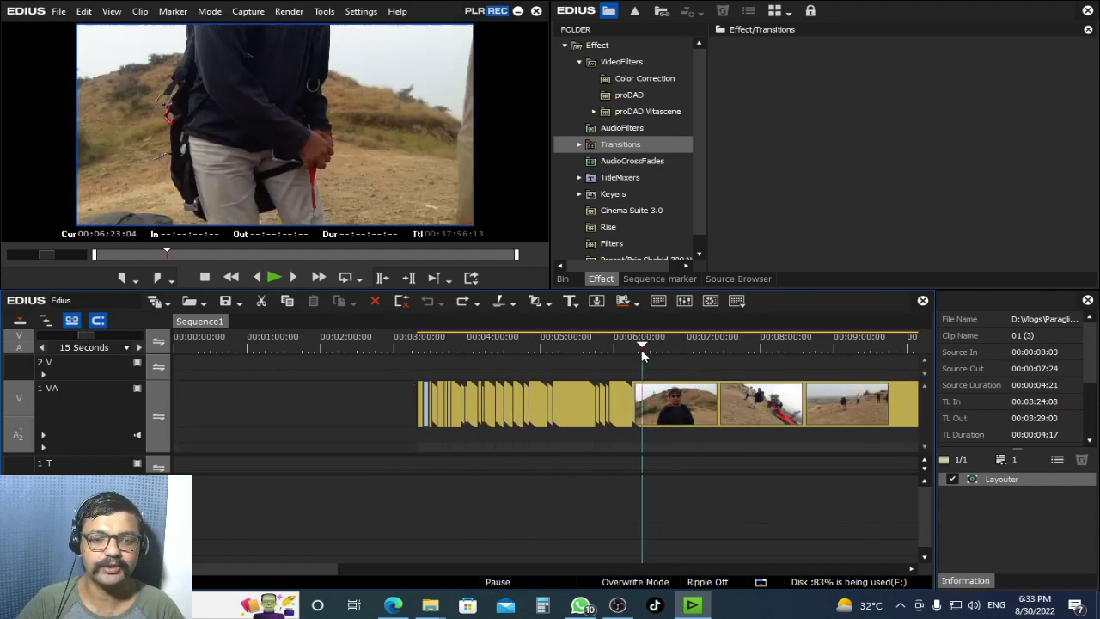
pyautogui.scroll(4, 642, 348)
pyautogui.click(481, 340)
pyautogui.press('space')
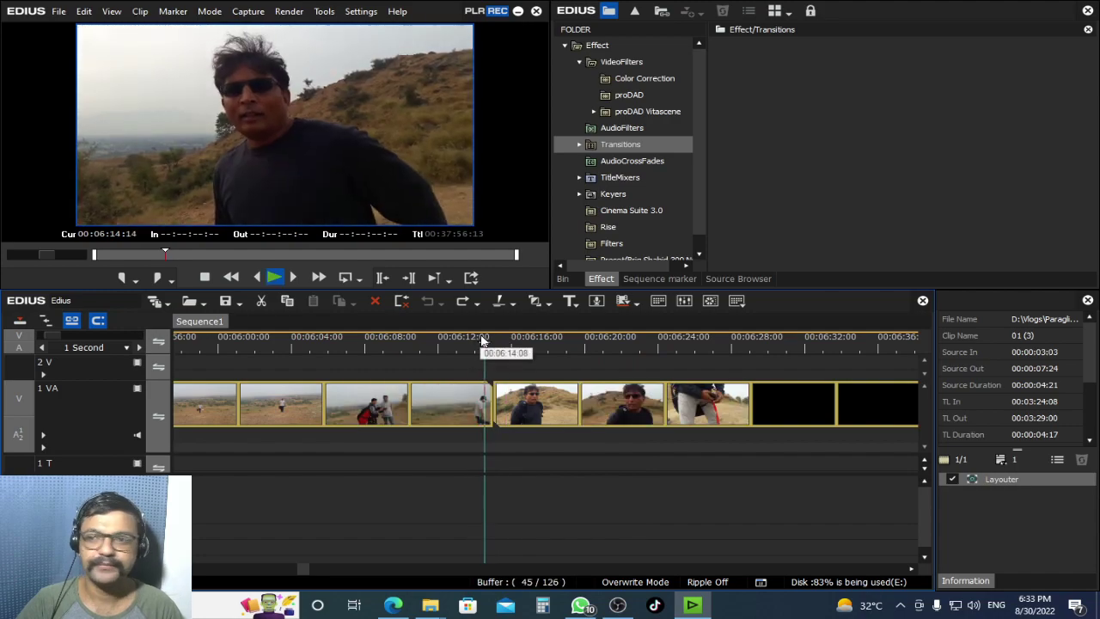
# Jump ahead to the start of clip 01 (30), play across that cut and select the clip
pyautogui.moveTo(667, 349); pyautogui.dragTo(918, 346)
pyautogui.click(751, 396)
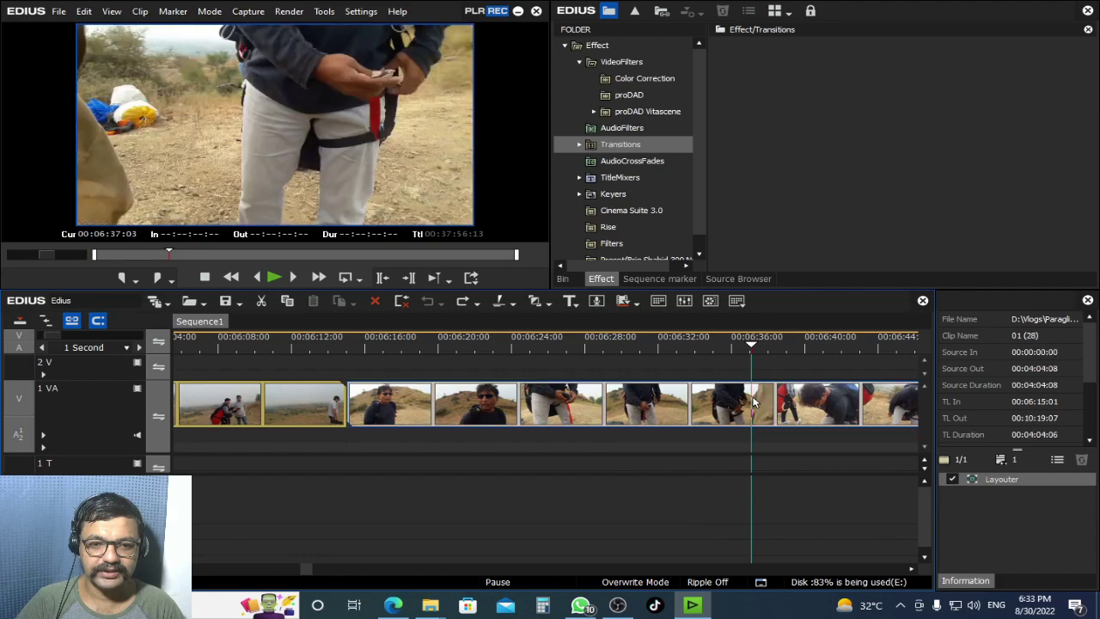
pyautogui.press('s')
pyautogui.press('s')
pyautogui.click(290, 343)
pyautogui.press('space')
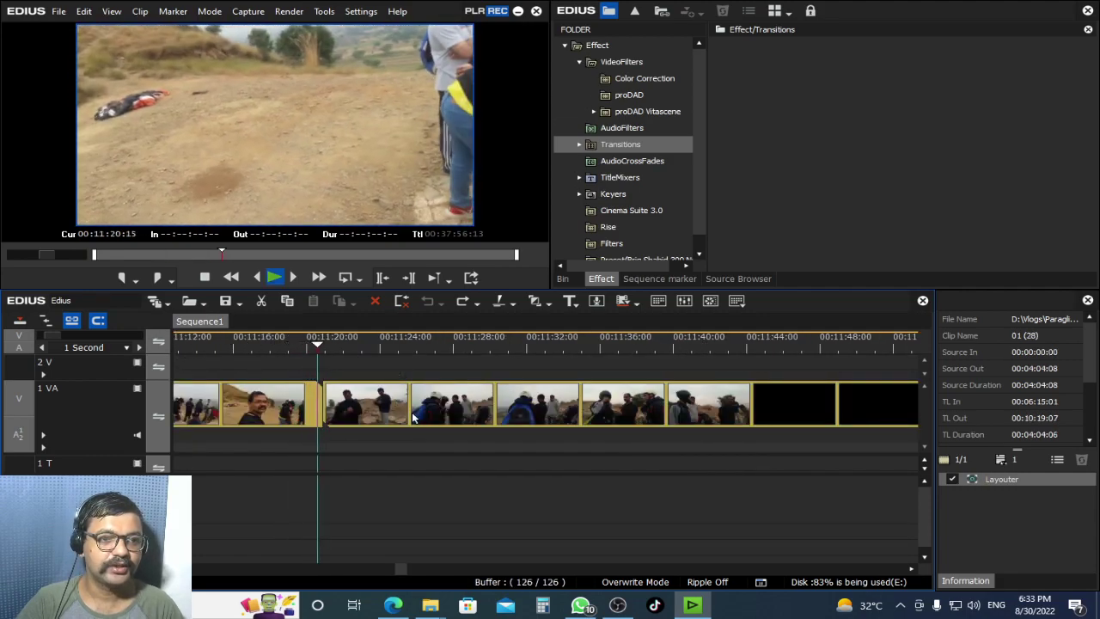
pyautogui.press('space')
pyautogui.click(429, 406)
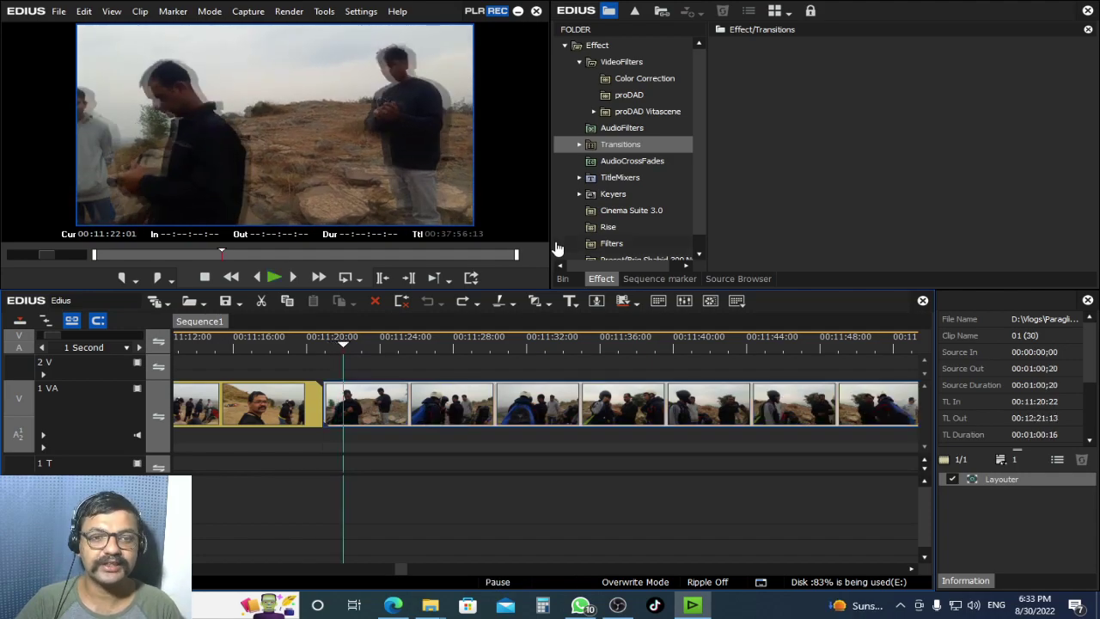
# Fit the whole sequence in the timeline and scrub through its clips to the cut at 00:23:24:16
pyautogui.moveTo(696, 180)
pyautogui.mouseDown()
pyautogui.moveTo(704, 222)
pyautogui.moveTo(698, 173)
pyautogui.mouseUp()
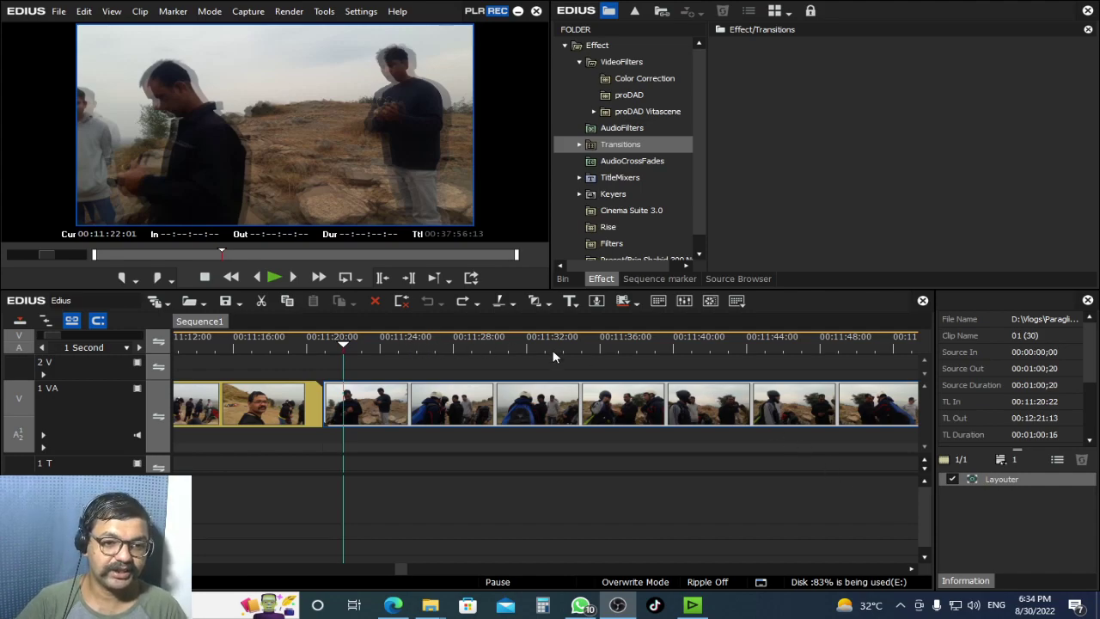
pyautogui.moveTo(513, 350); pyautogui.dragTo(636, 373)
pyautogui.scroll(-4, 674, 379)
pyautogui.moveTo(582, 349); pyautogui.dragTo(675, 400)
pyautogui.hotkey('ctrl', '0')
pyautogui.moveTo(418, 346); pyautogui.dragTo(247, 367)
pyautogui.scroll(7, 277, 403)
pyautogui.hotkey('ctrl', '0')
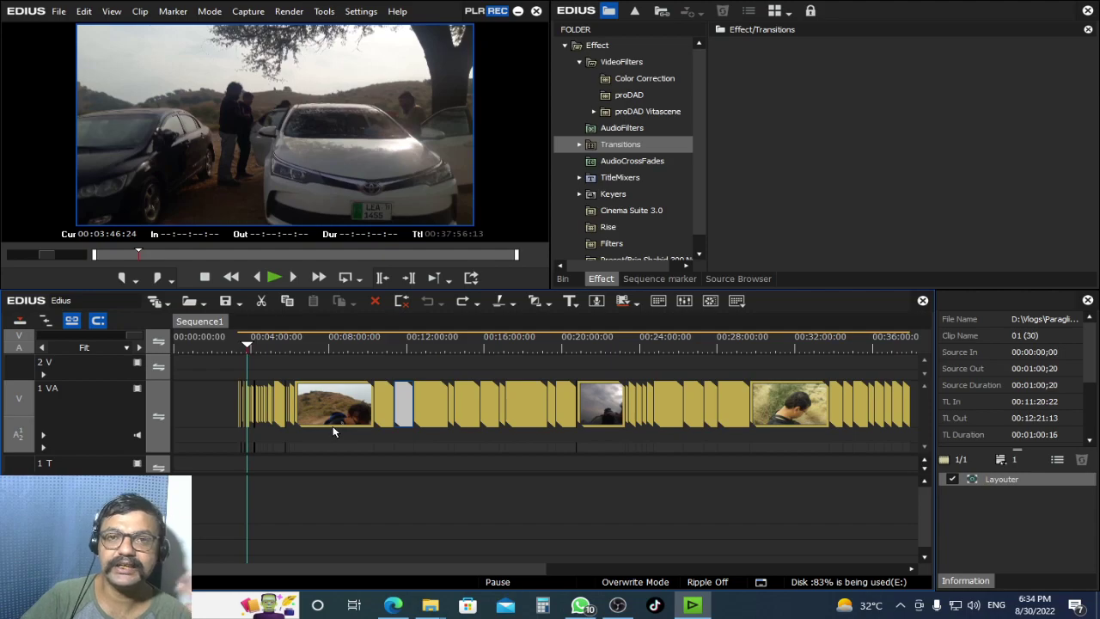
pyautogui.moveTo(280, 342); pyautogui.dragTo(573, 471)
pyautogui.scroll(5, 589, 472)
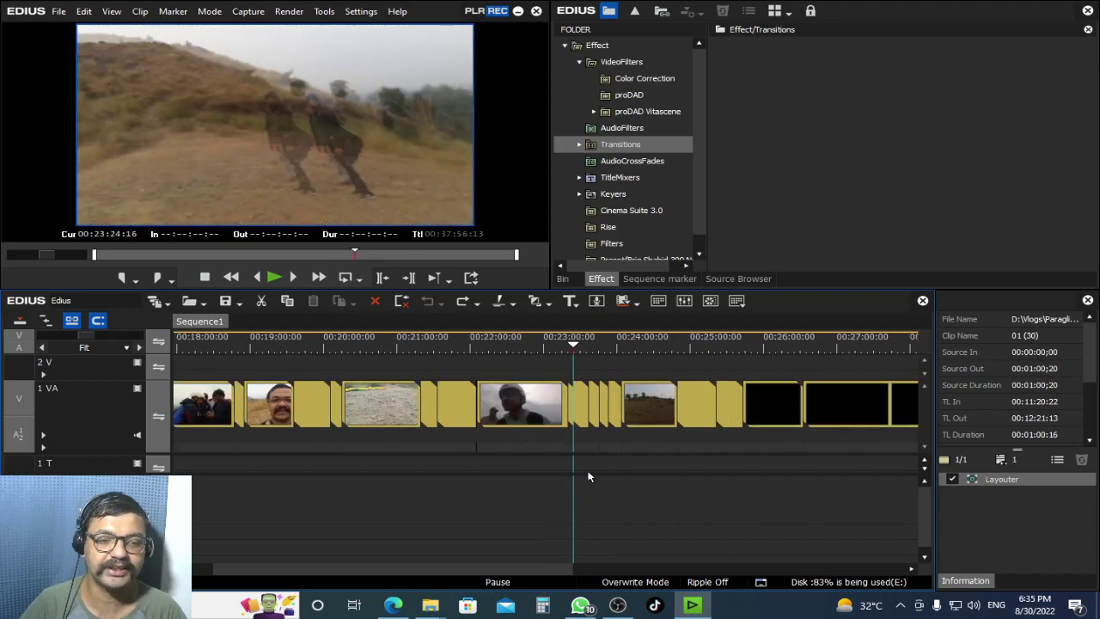
# Select clip 01 (42), play across the cut at its start and return the playhead to that cut
pyautogui.click(616, 414)
pyautogui.click(540, 337)
pyautogui.press('space')
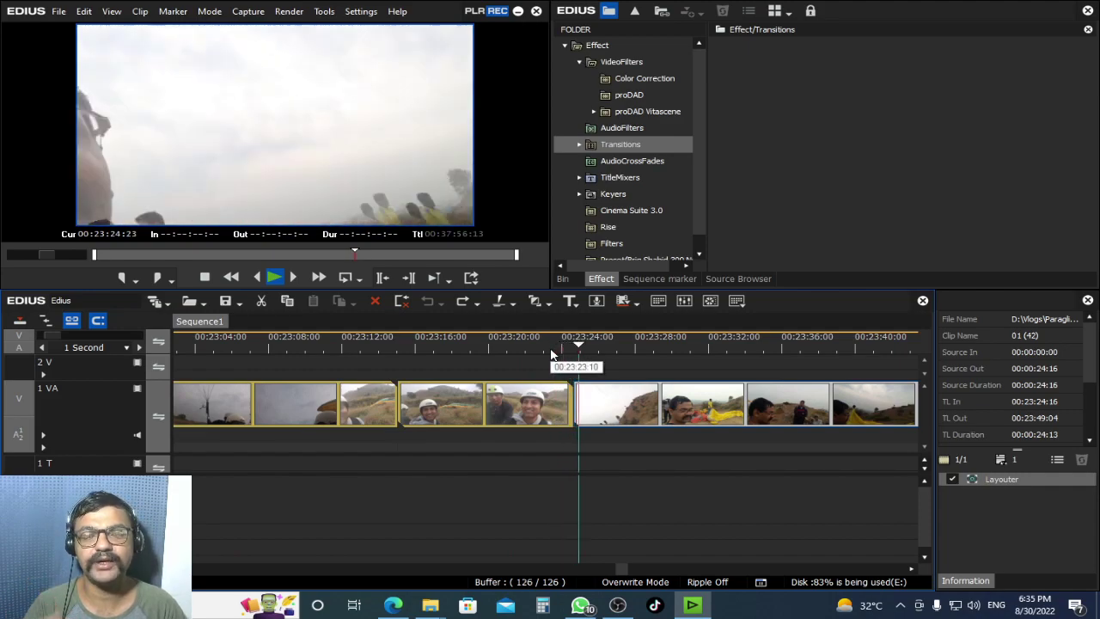
pyautogui.press('space')
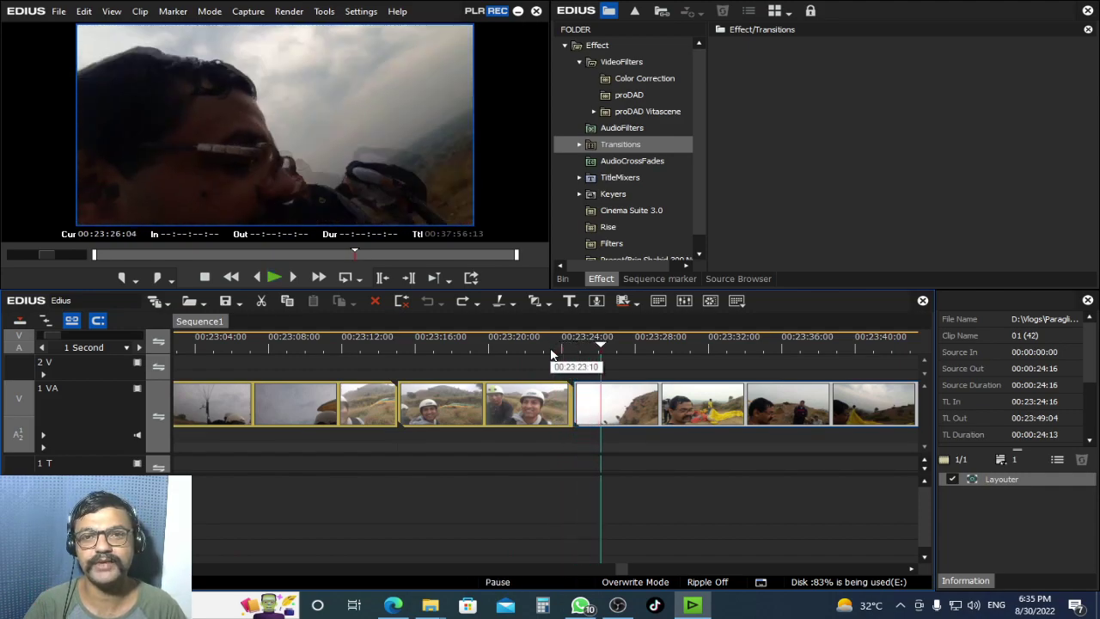
pyautogui.click(573, 345)
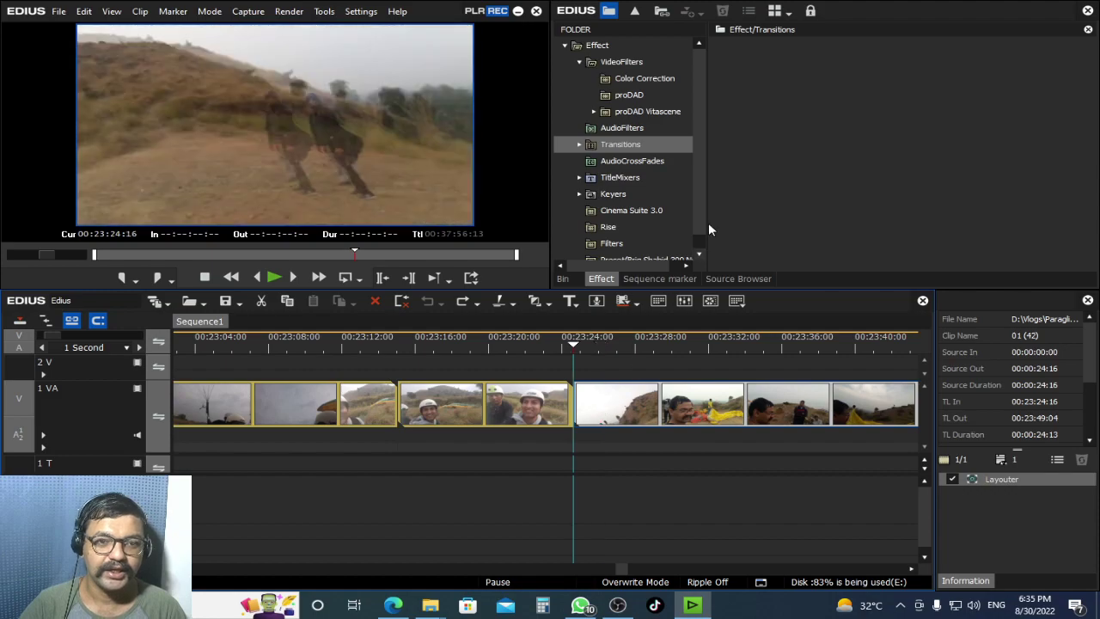
# Expand the Transitions folder in the Effect palette
pyautogui.scroll(-1, 655, 213)
pyautogui.scroll(1, 644, 261)
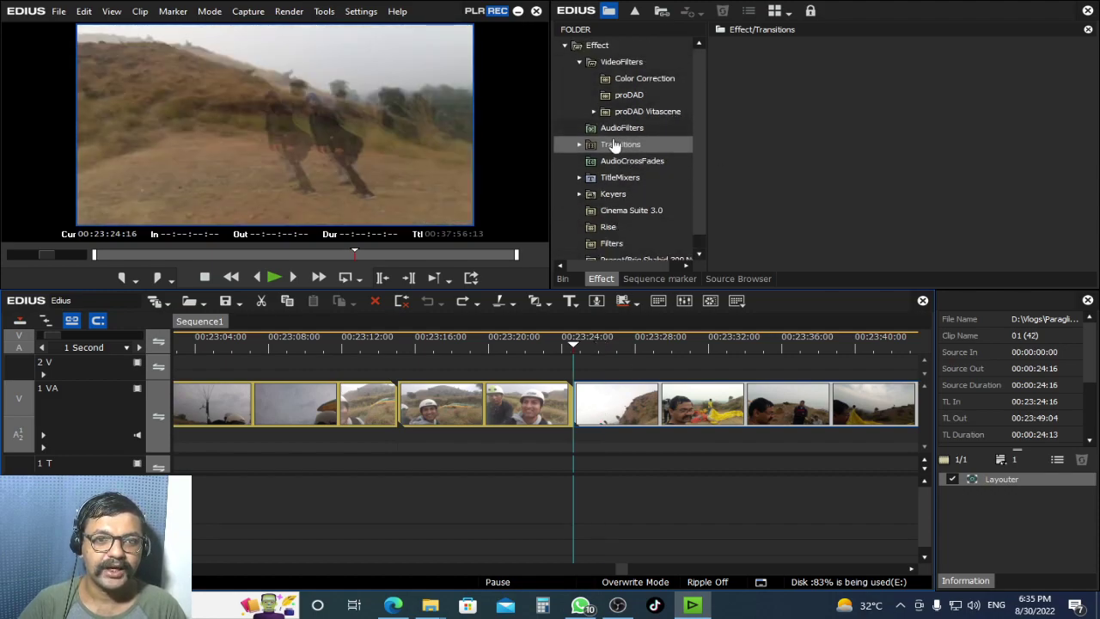
pyautogui.click(581, 147)
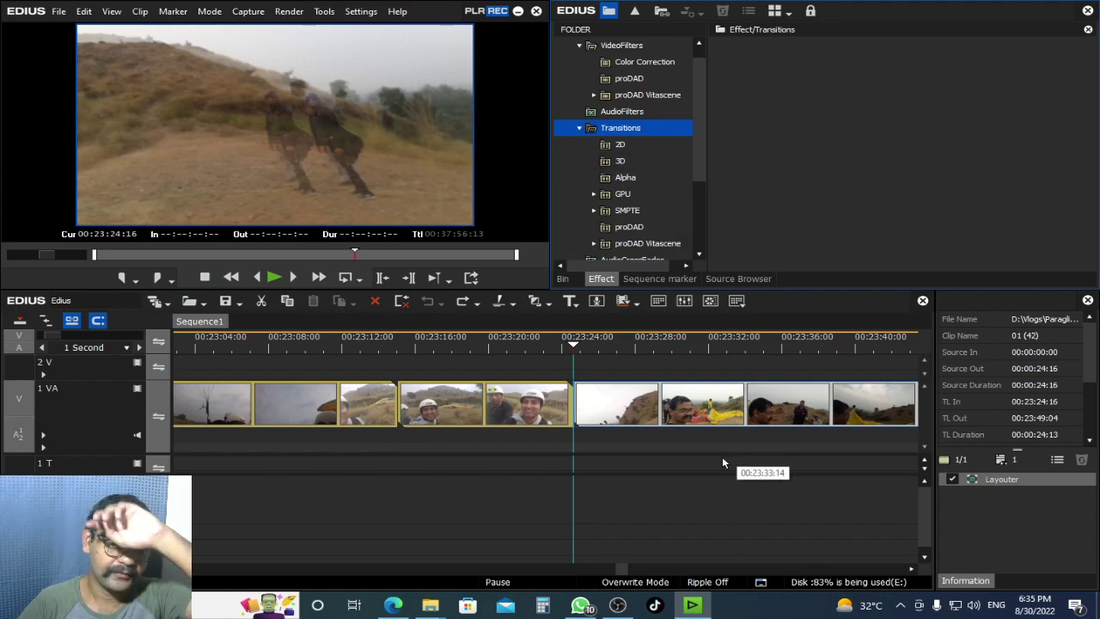
# Zoom the timeline out to a 10-second scale and move the playhead to 00:23:39:05 within clip 01 (42)
pyautogui.click(607, 466)
pyautogui.click(617, 414)
pyautogui.scroll(-3, 601, 416)
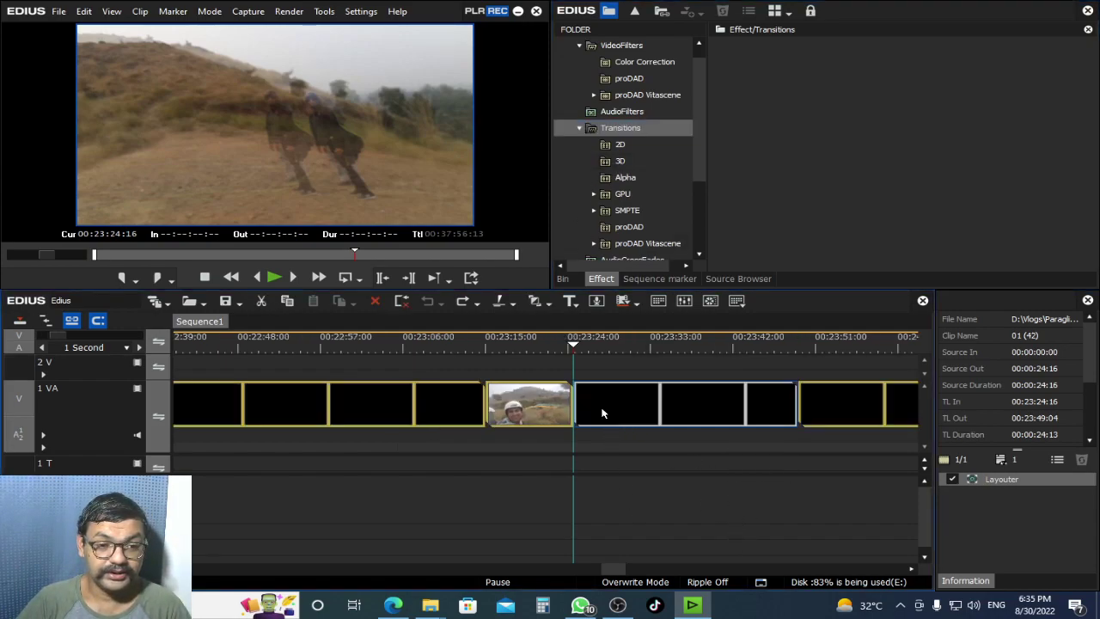
pyautogui.moveTo(576, 346); pyautogui.dragTo(600, 346)
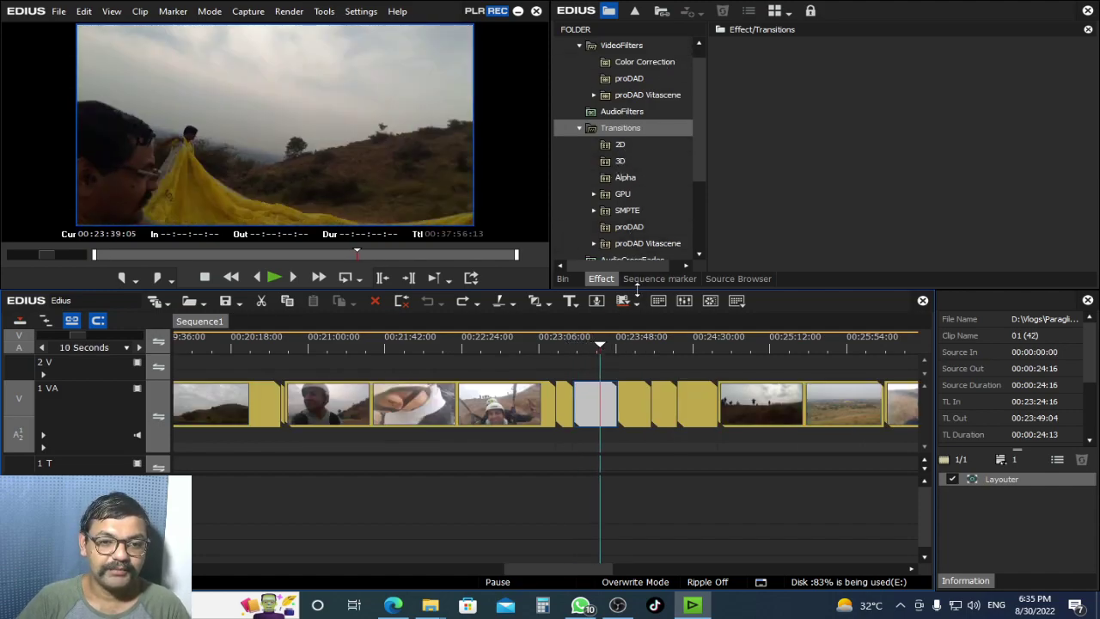
# Enlarge the effect palette, check the 3D transitions and display the 2D transitions
pyautogui.moveTo(636, 292); pyautogui.dragTo(627, 336)
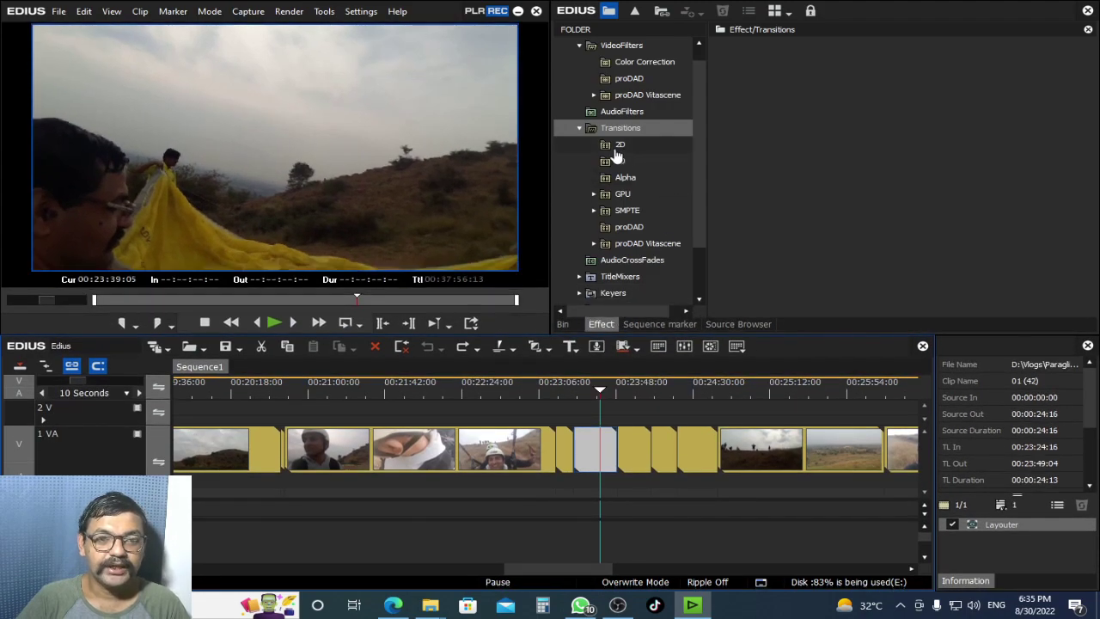
pyautogui.click(620, 146)
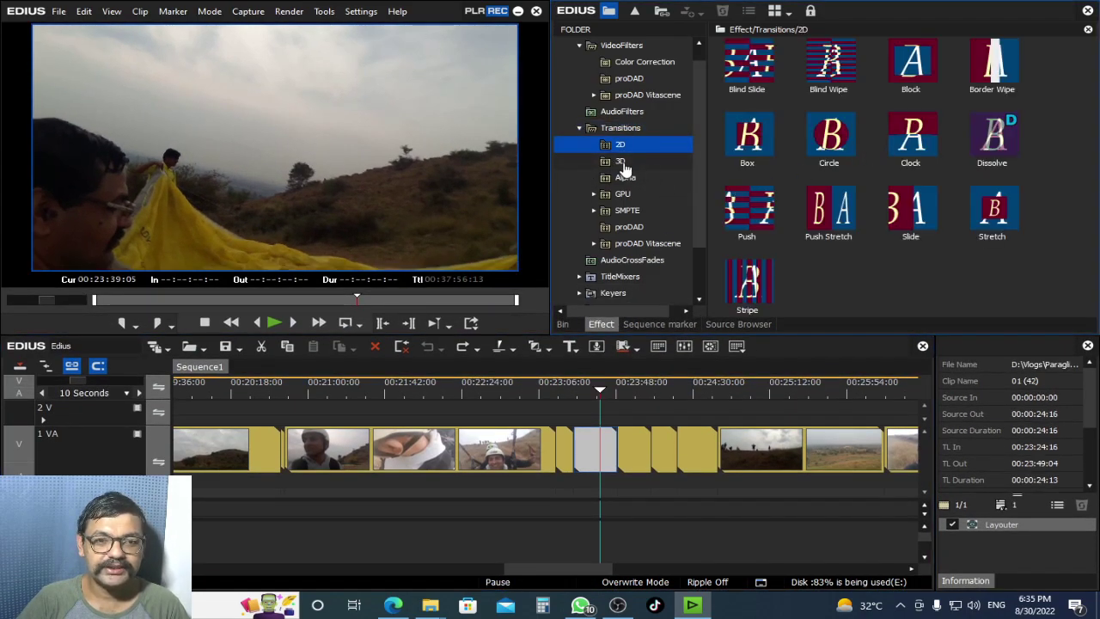
pyautogui.click(622, 162)
pyautogui.click(621, 146)
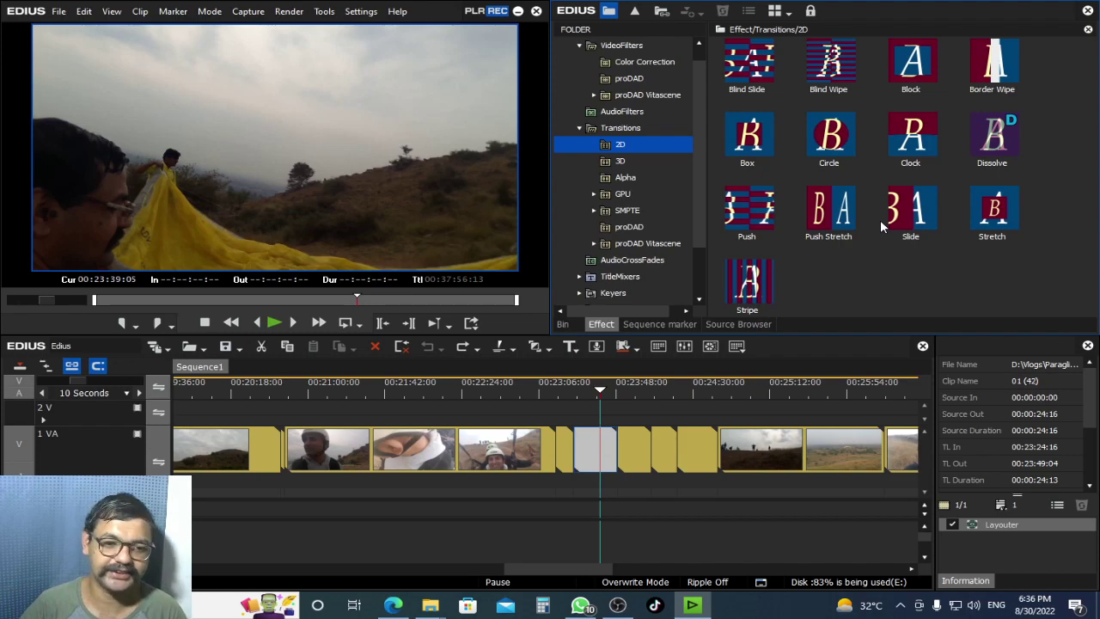
# Play the sequence from about 00:23:47 towards the cut at the end of clip 01 (42)
pyautogui.click(650, 394)
pyautogui.scroll(2, 650, 394)
pyautogui.click(464, 392)
pyautogui.press('space')
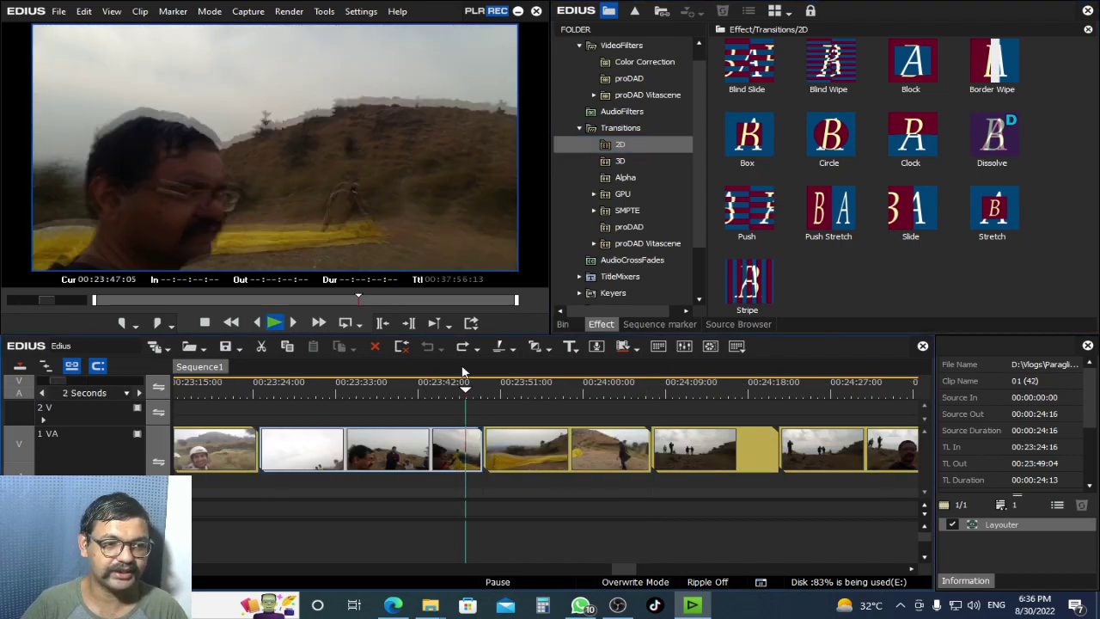
# Stop playback and trim the end of clip 01 (42) to 00:23:46:09
pyautogui.press('space')
pyautogui.click(458, 396)
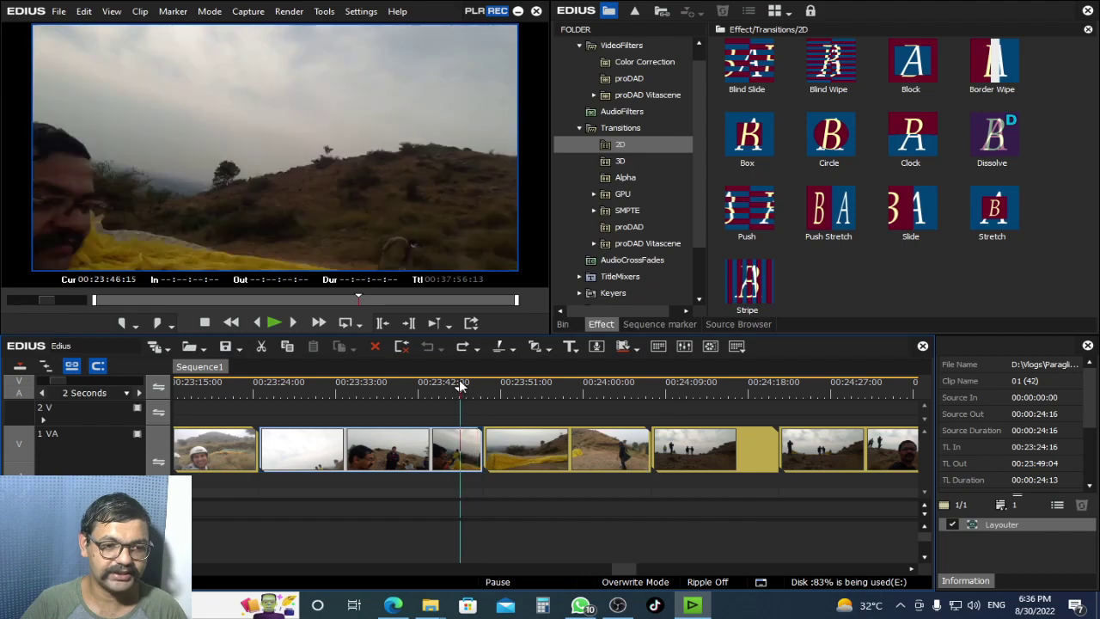
pyautogui.press('m')
# Select clip 01 (43) and switch timeline editing to Insert Mode
pyautogui.click(500, 452)
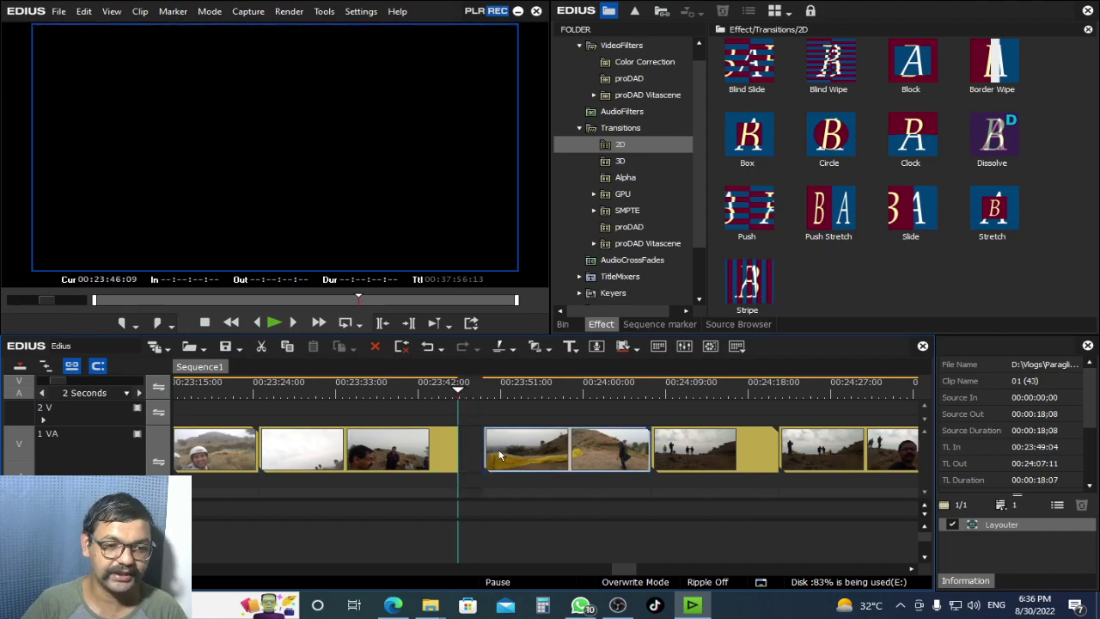
pyautogui.click(498, 391)
pyautogui.click(445, 393)
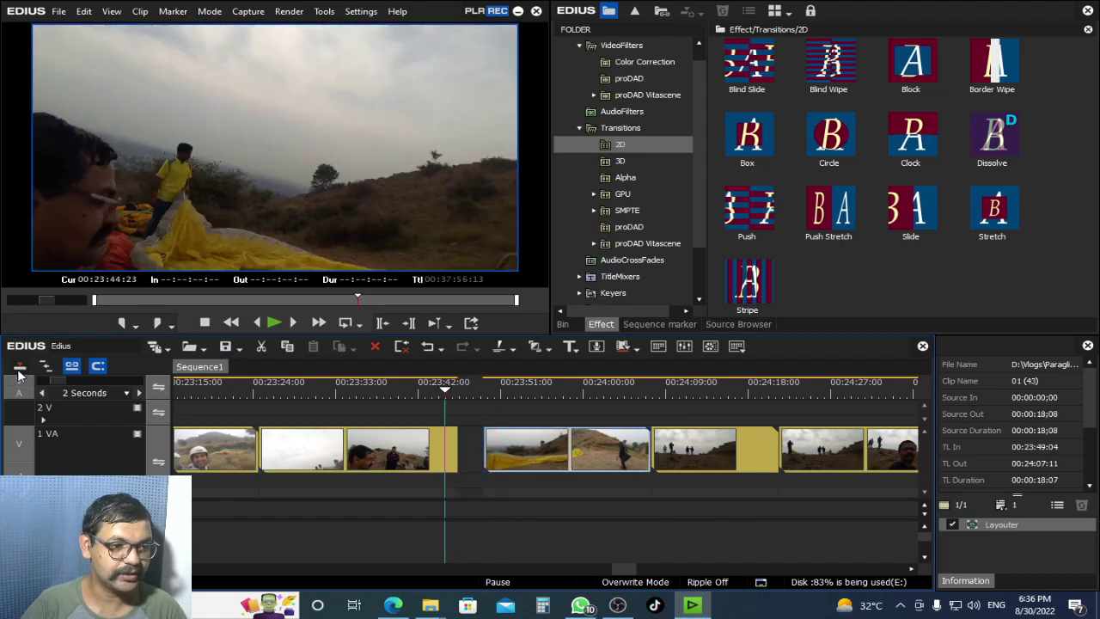
pyautogui.click(19, 367)
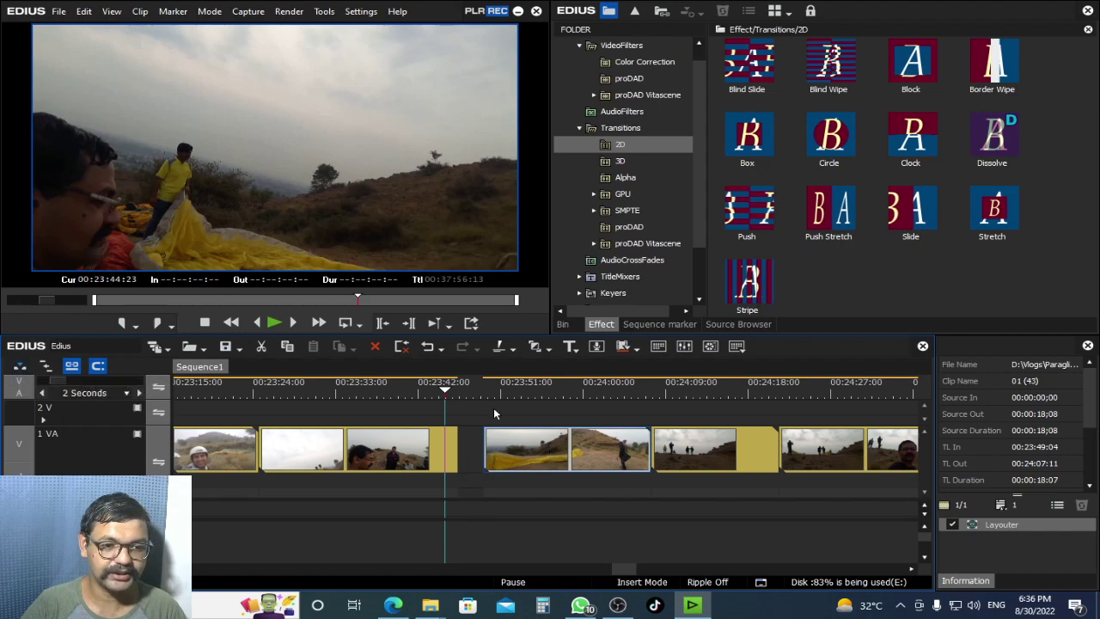
# Play the opening of clip 01 (43) and trim its start to 00:23:50:23
pyautogui.click(484, 391)
pyautogui.press('space')
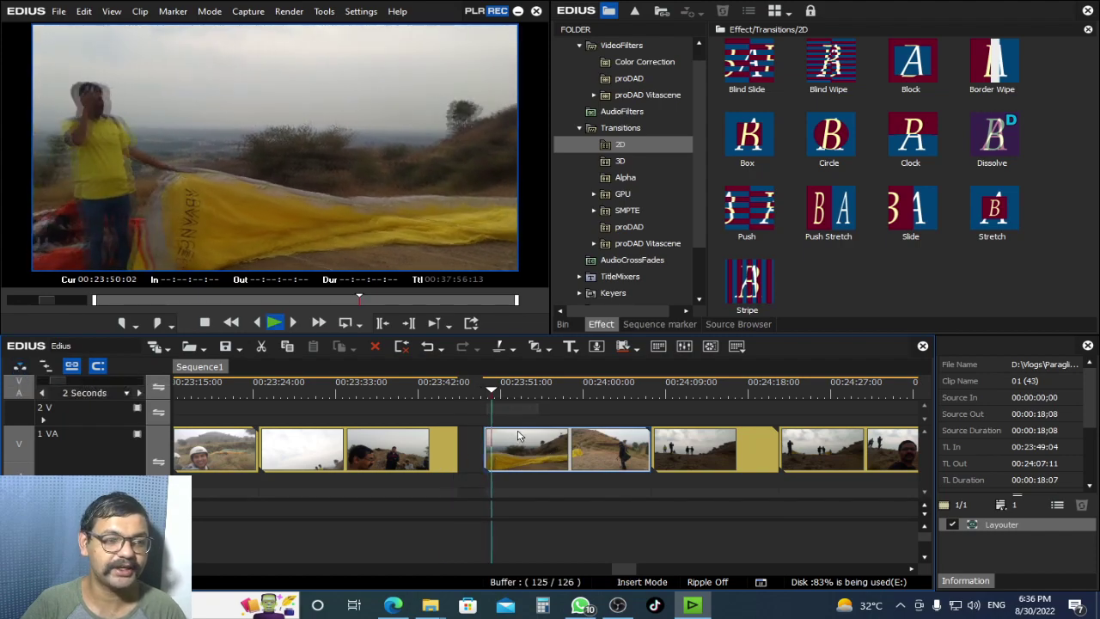
pyautogui.press('space')
pyautogui.moveTo(486, 471); pyautogui.dragTo(502, 471)
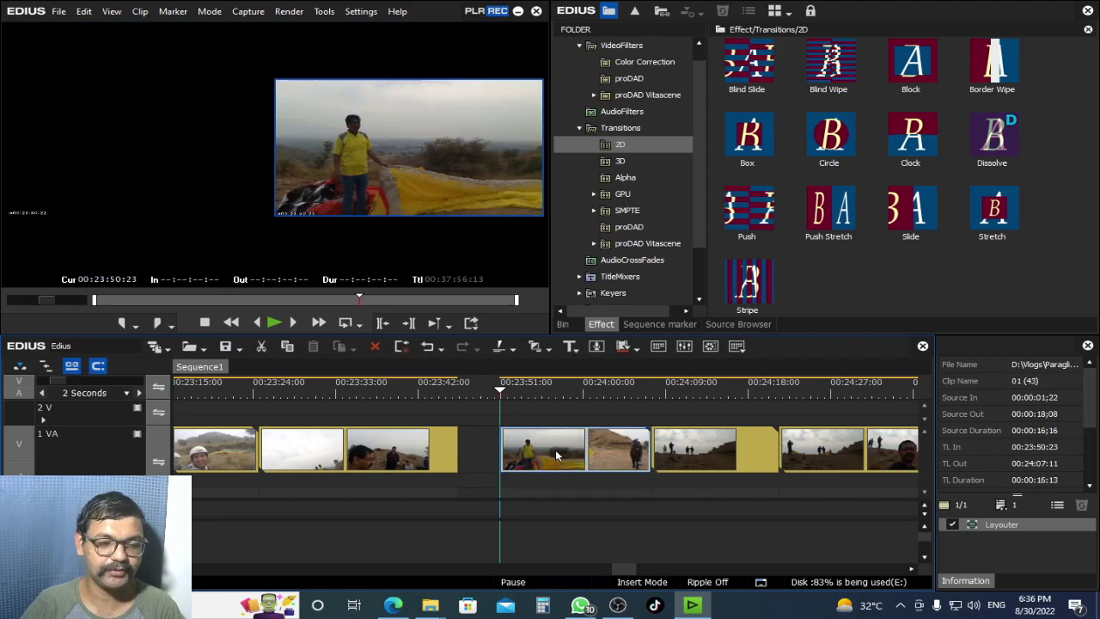
# Close the gap between clips 01 (42) and 01 (43) and place the playhead on their cut at a 10-frame scale
pyautogui.press('BackSpace')
pyautogui.click(458, 384)
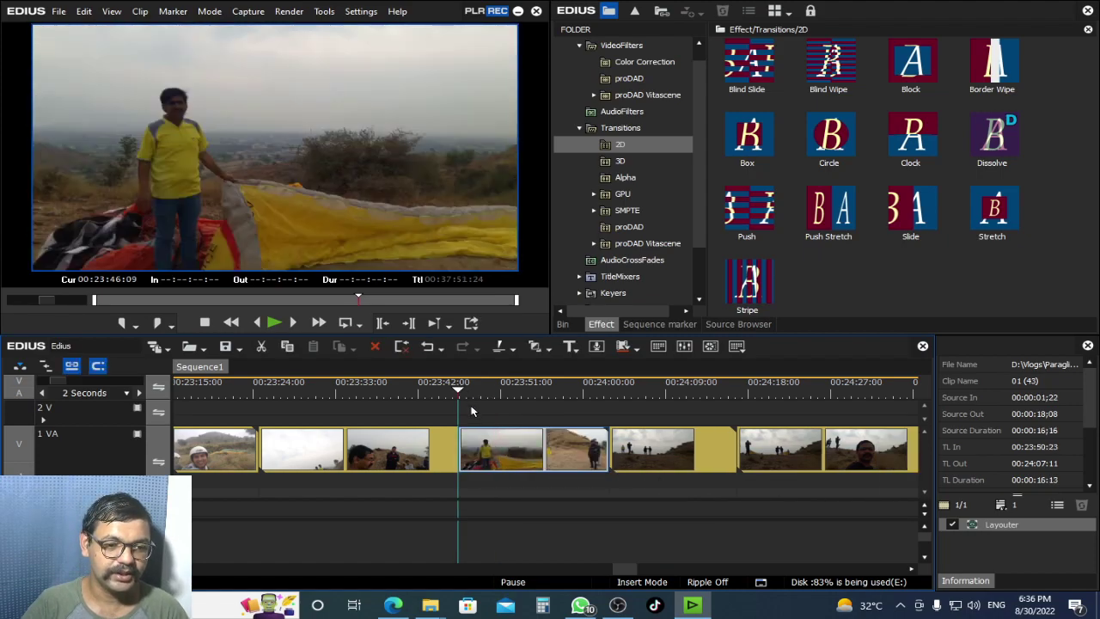
pyautogui.scroll(2, 465, 410)
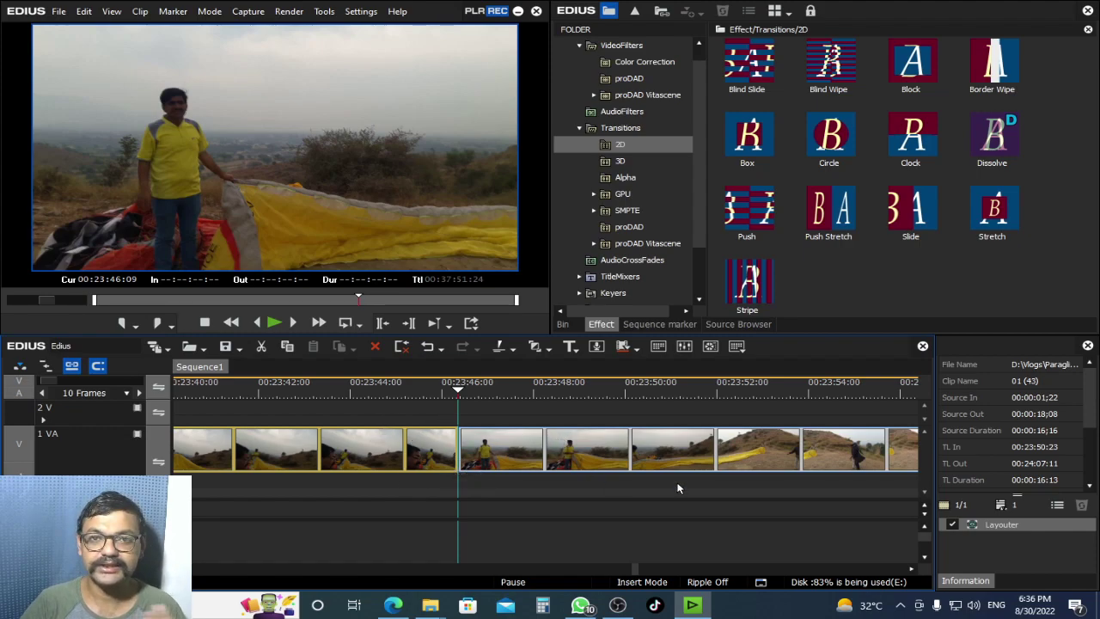
pyautogui.click(497, 397)
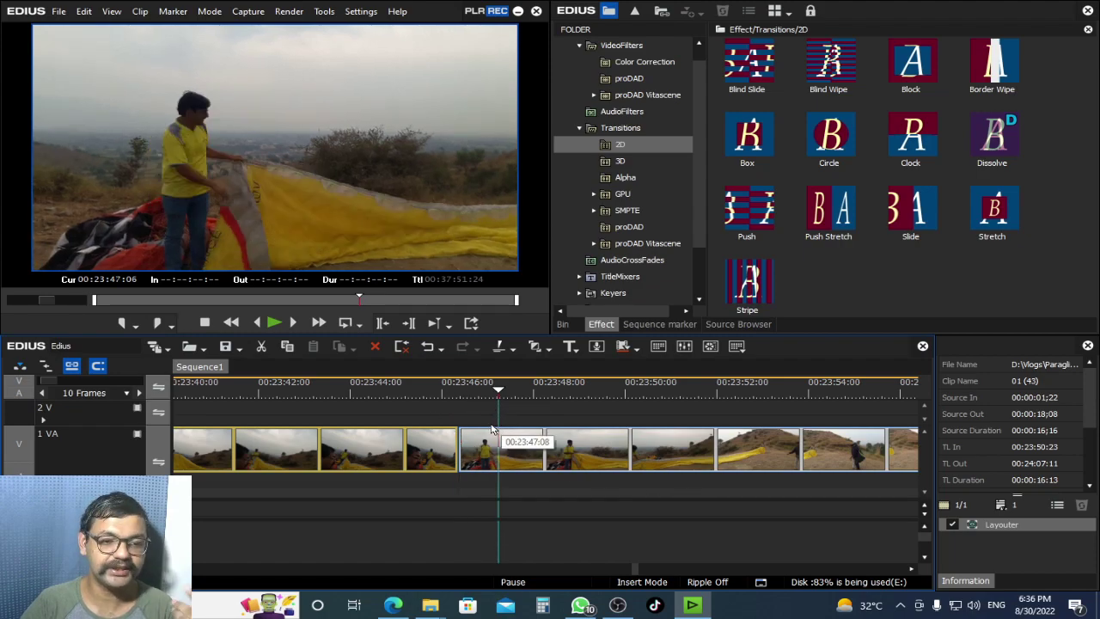
pyautogui.click(455, 392)
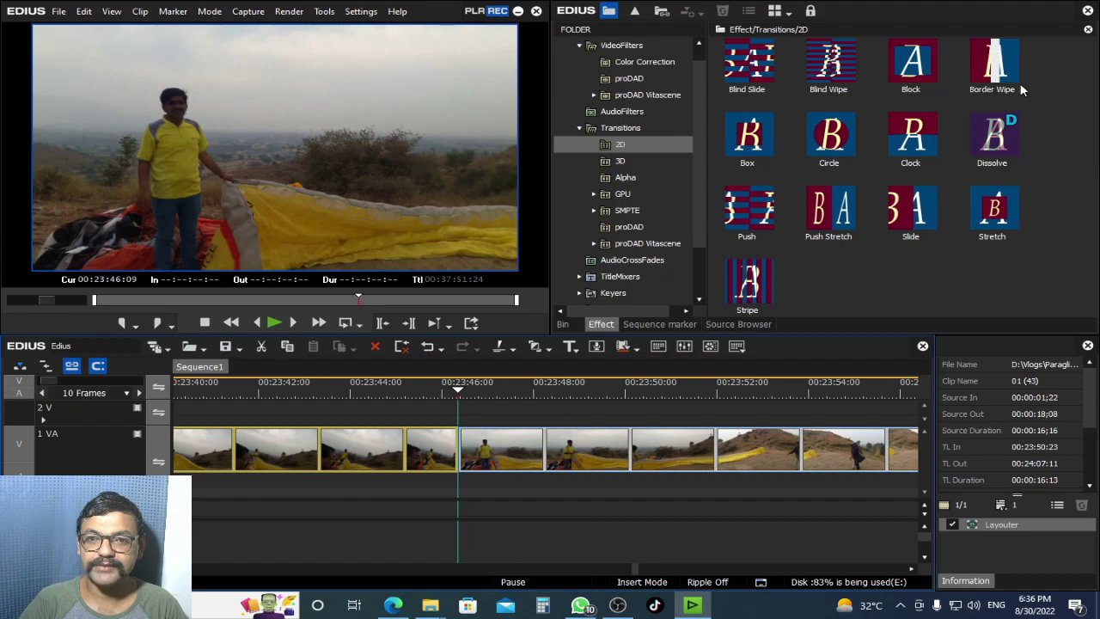
# Try the Dissolve transition at the cut between clips 01 (42) and 01 (43), and undo it
pyautogui.moveTo(1005, 129); pyautogui.dragTo(468, 449)
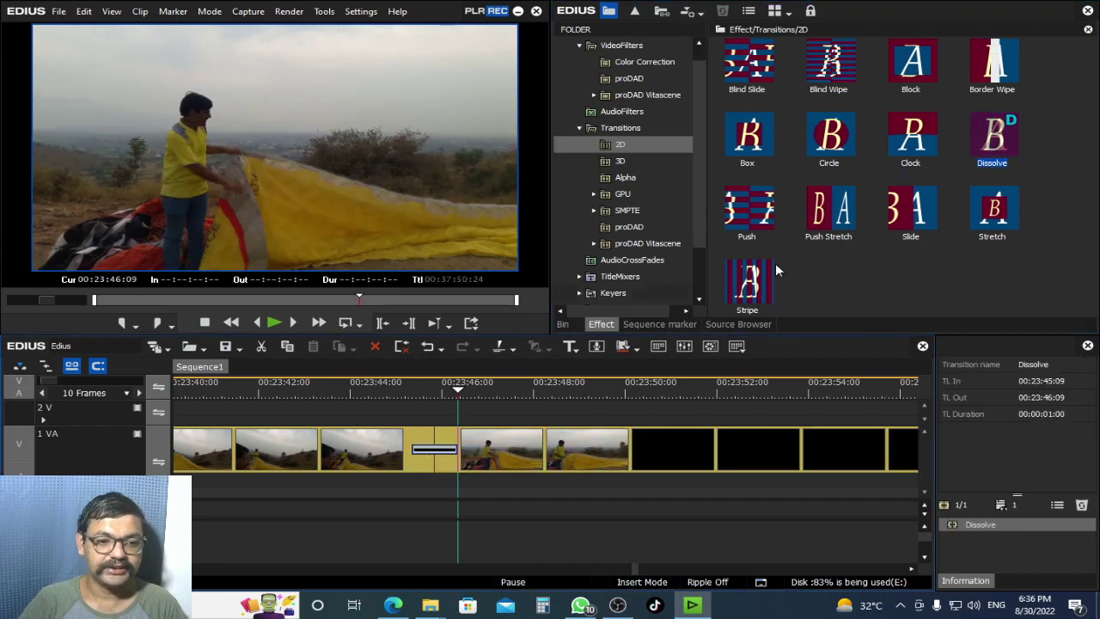
pyautogui.click(397, 383)
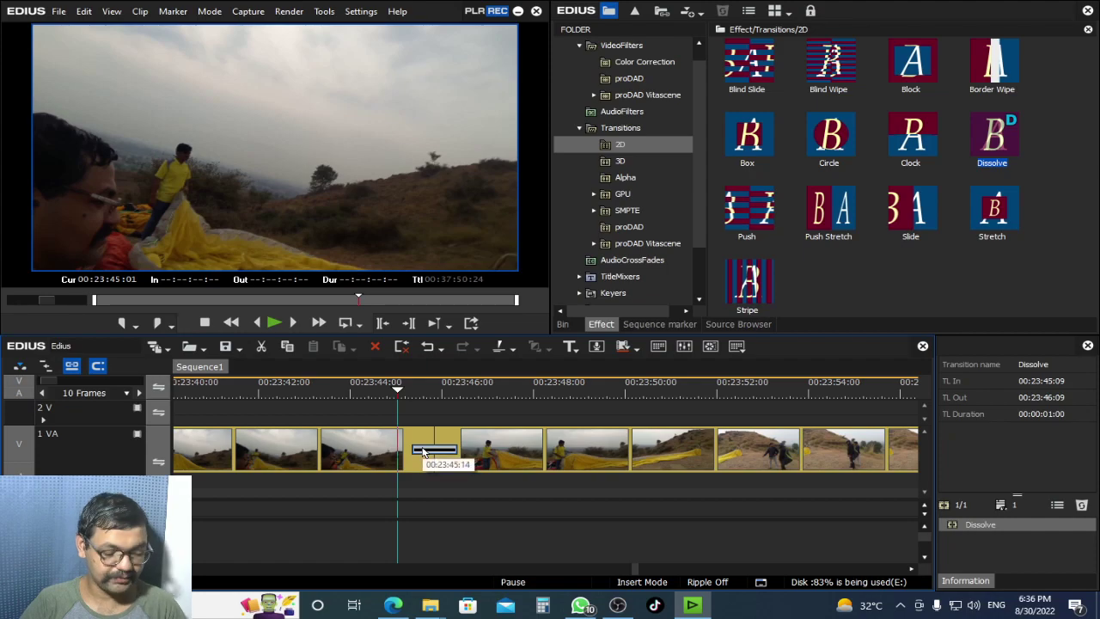
pyautogui.hotkey('ctrl', 'z')
# Play across the plain cut between the two clips to examine it without a transition
pyautogui.click(412, 390)
pyautogui.press('space')
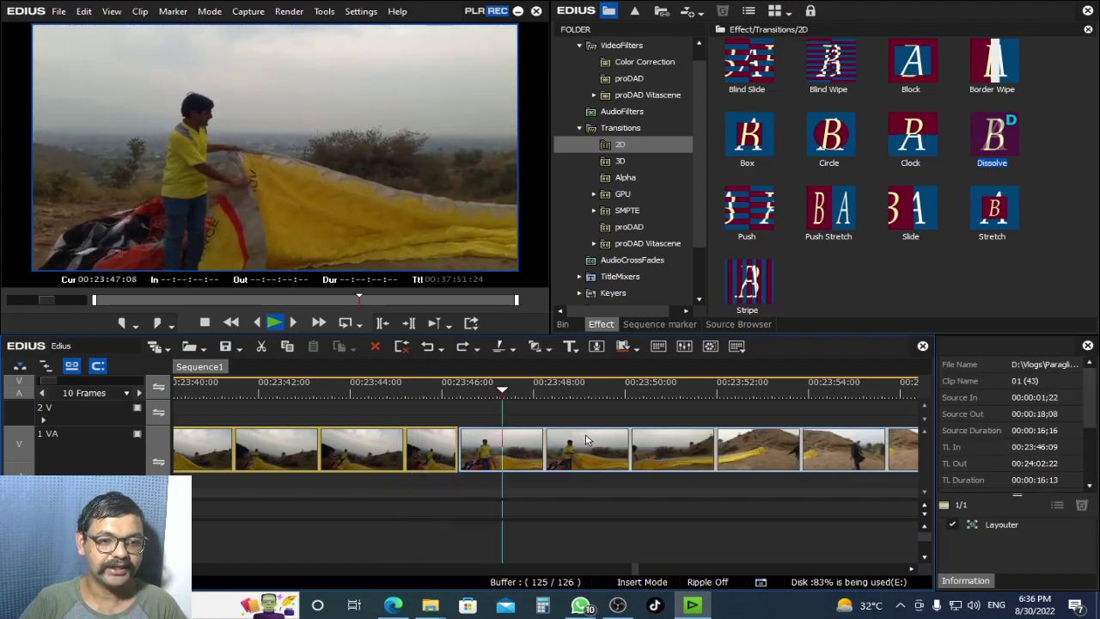
pyautogui.press('space')
# Apply Dissolve at the cut again to preview its playback, and undo it
pyautogui.moveTo(993, 137); pyautogui.dragTo(434, 448)
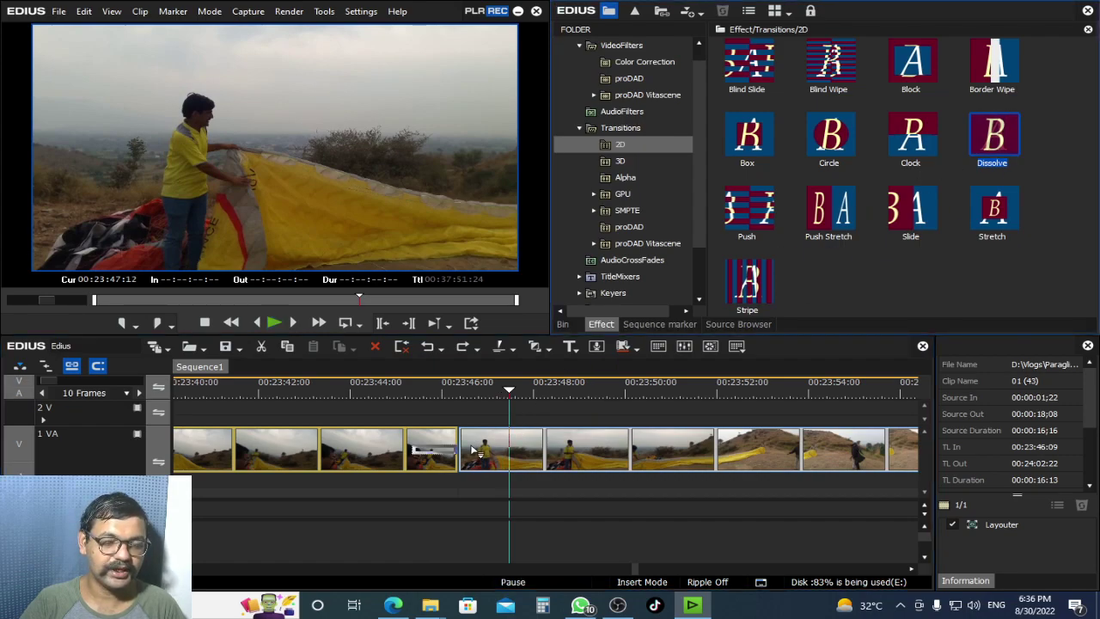
pyautogui.click(376, 391)
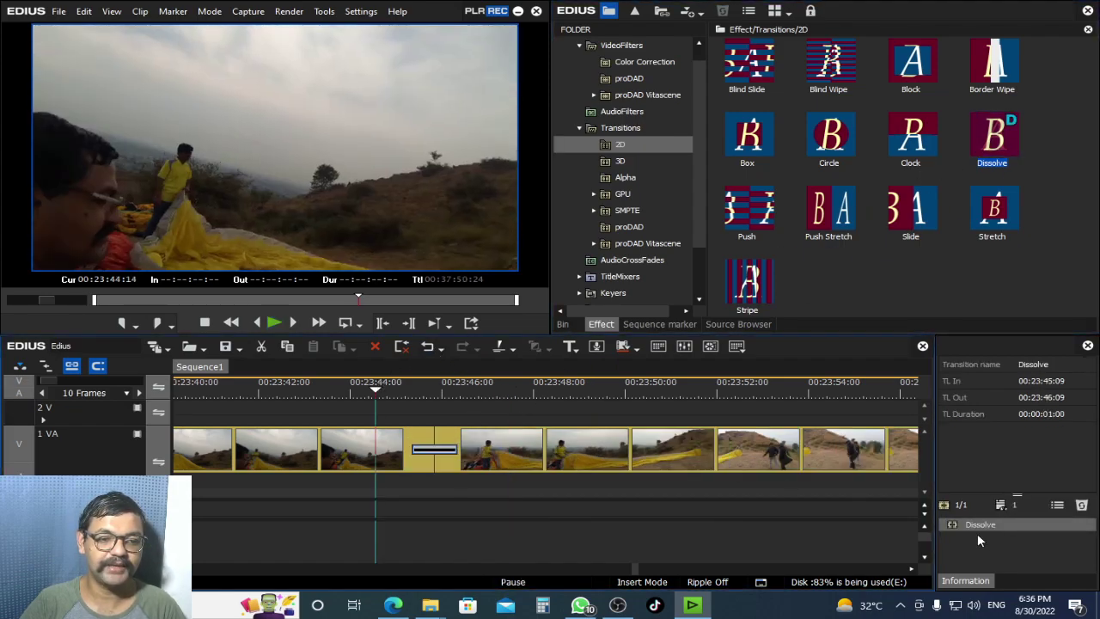
pyautogui.press('space')
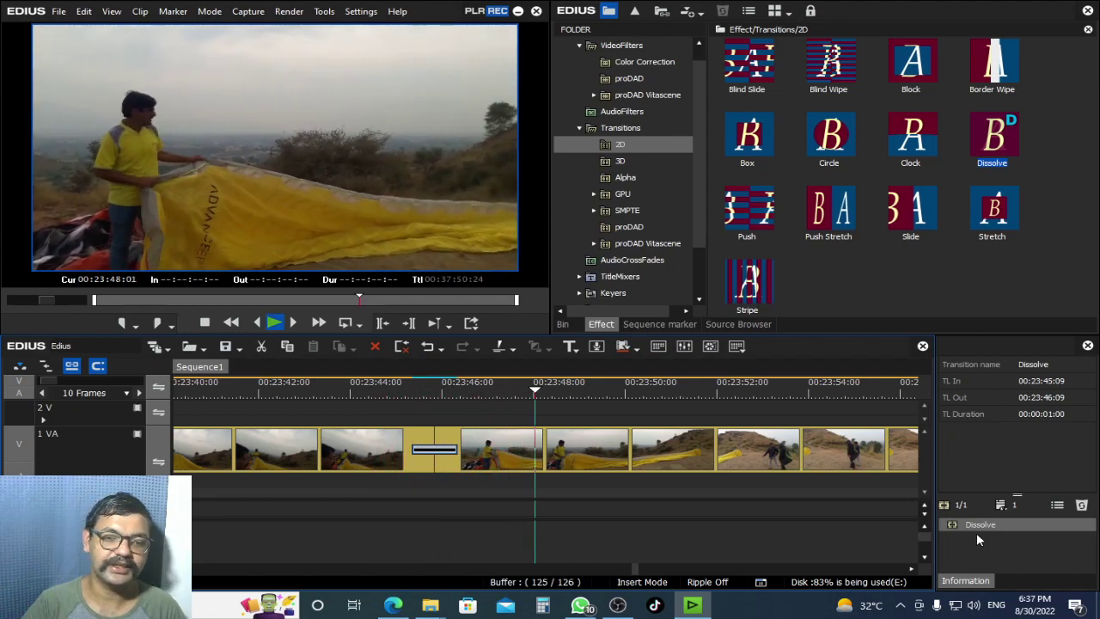
pyautogui.press('space')
pyautogui.click(405, 391)
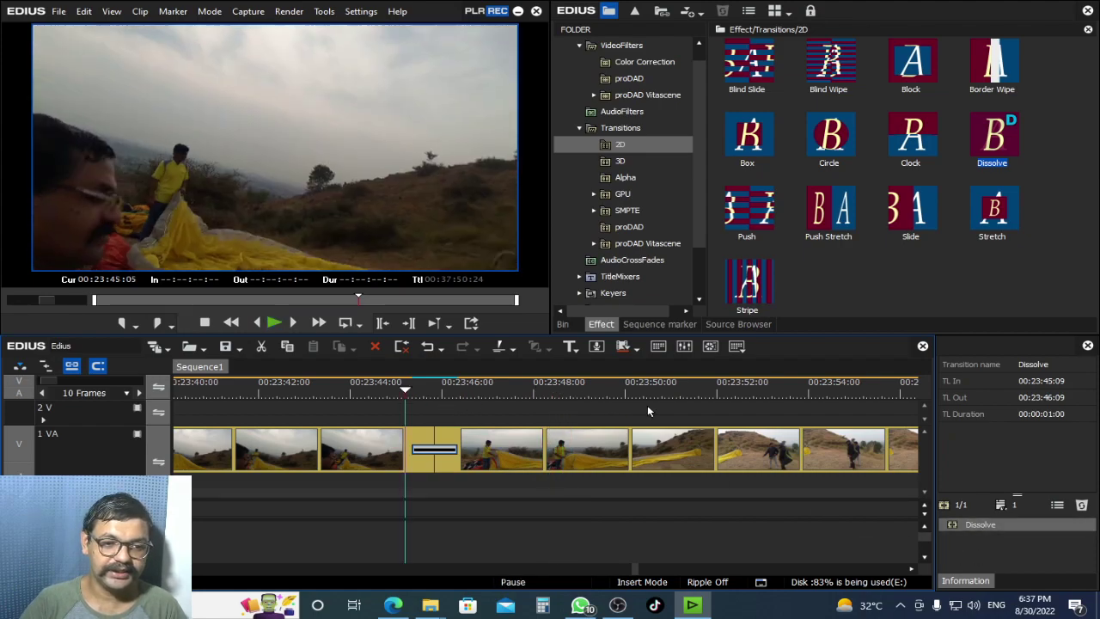
pyautogui.hotkey('ctrl', 'z')
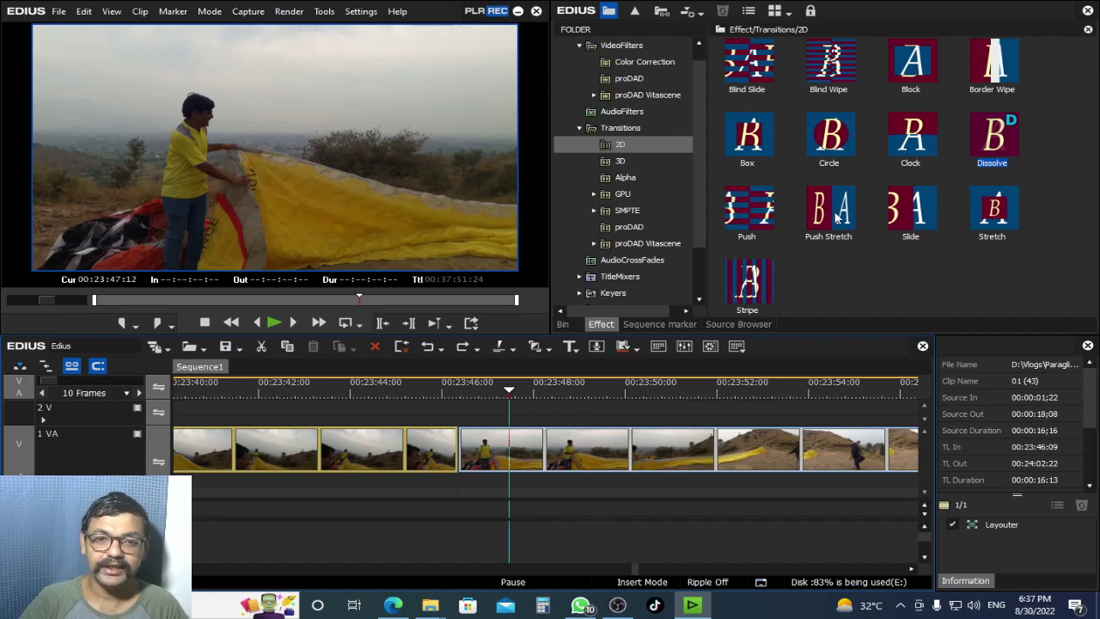
# Try the Push Stretch transition at the cut between clips 01 (42) and 01 (43) and preview it
pyautogui.moveTo(830, 211); pyautogui.dragTo(434, 449)
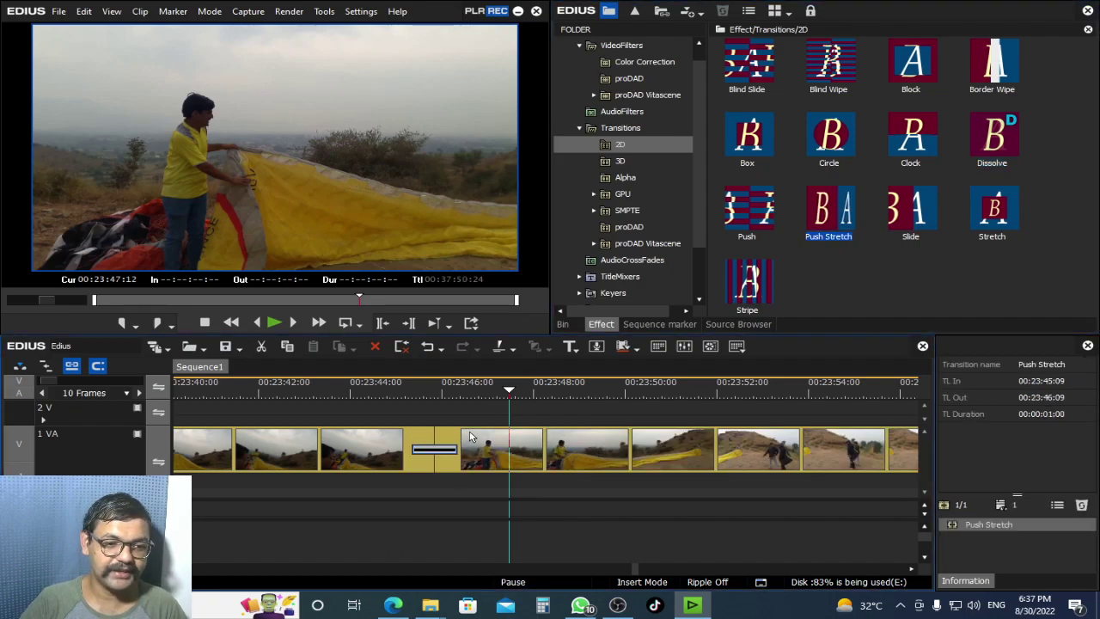
pyautogui.click(389, 391)
pyautogui.press('space')
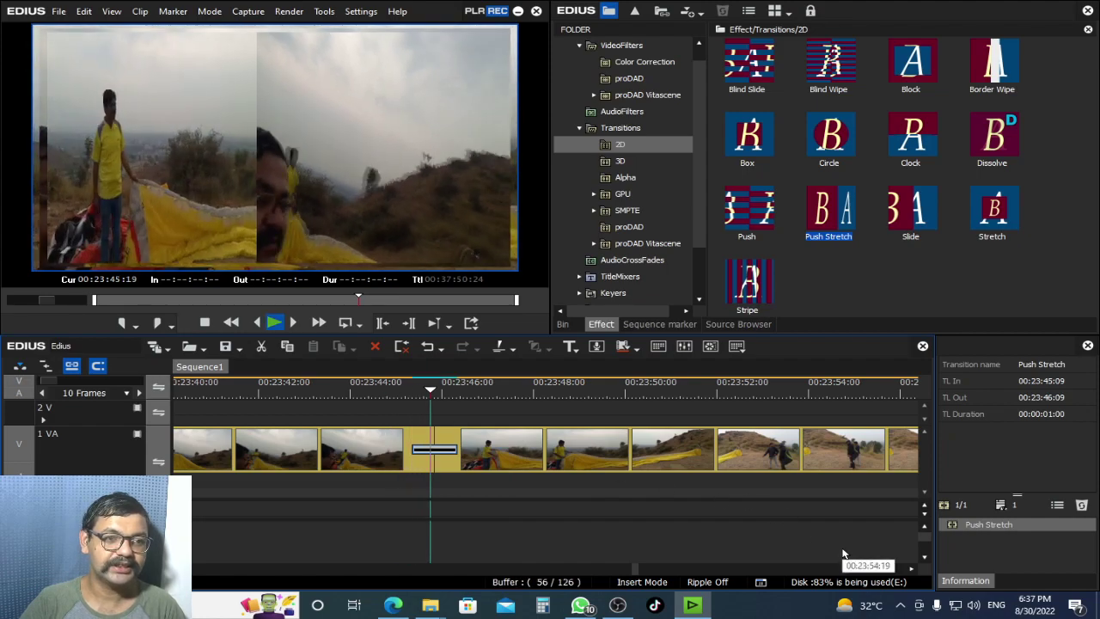
pyautogui.press('space')
pyautogui.click(427, 391)
pyautogui.moveTo(427, 392); pyautogui.dragTo(402, 397)
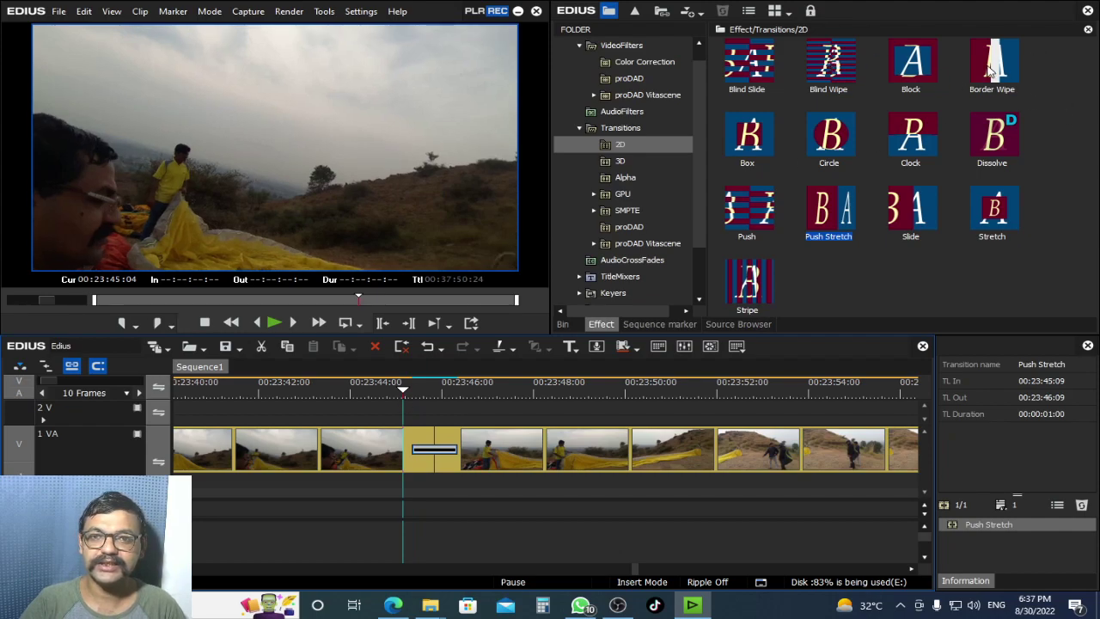
# Replace the transition at the cut with Border Wipe and scrub the playhead to 00:23:45:21
pyautogui.moveTo(992, 68); pyautogui.dragTo(434, 448)
pyautogui.click(411, 389)
pyautogui.moveTo(410, 388); pyautogui.dragTo(431, 412)
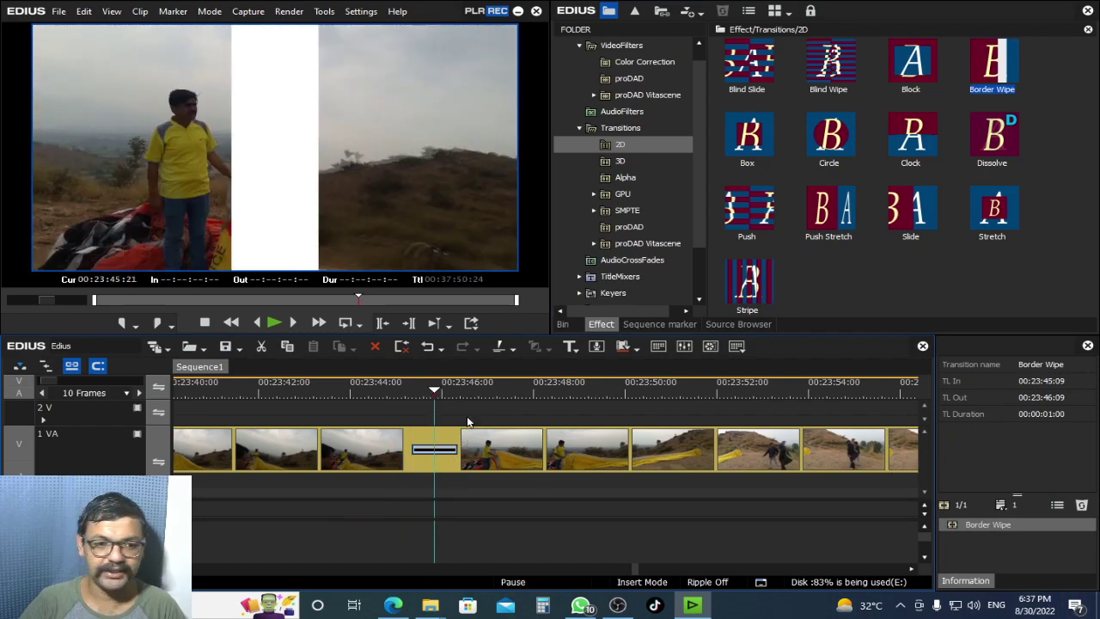
# Enlarge the timeline area upward and play the Border Wipe transition, leaving the playhead at 00:23:45:21
pyautogui.moveTo(462, 333); pyautogui.dragTo(461, 254)
pyautogui.click(405, 309)
pyautogui.press('space')
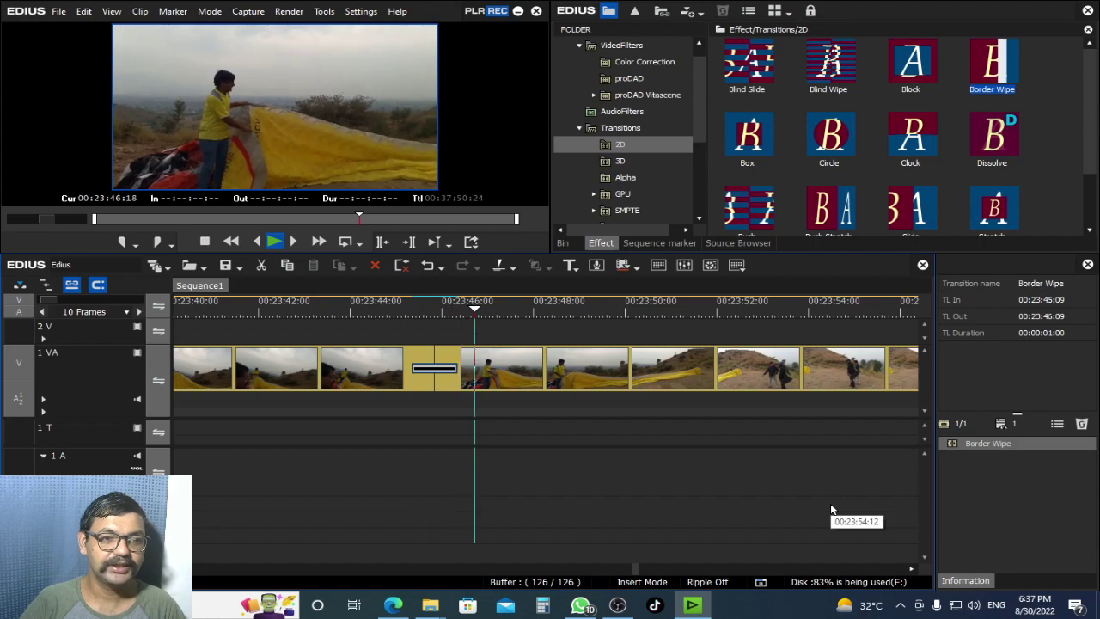
pyautogui.click(398, 311)
pyautogui.press('space')
pyautogui.moveTo(419, 311); pyautogui.dragTo(438, 315)
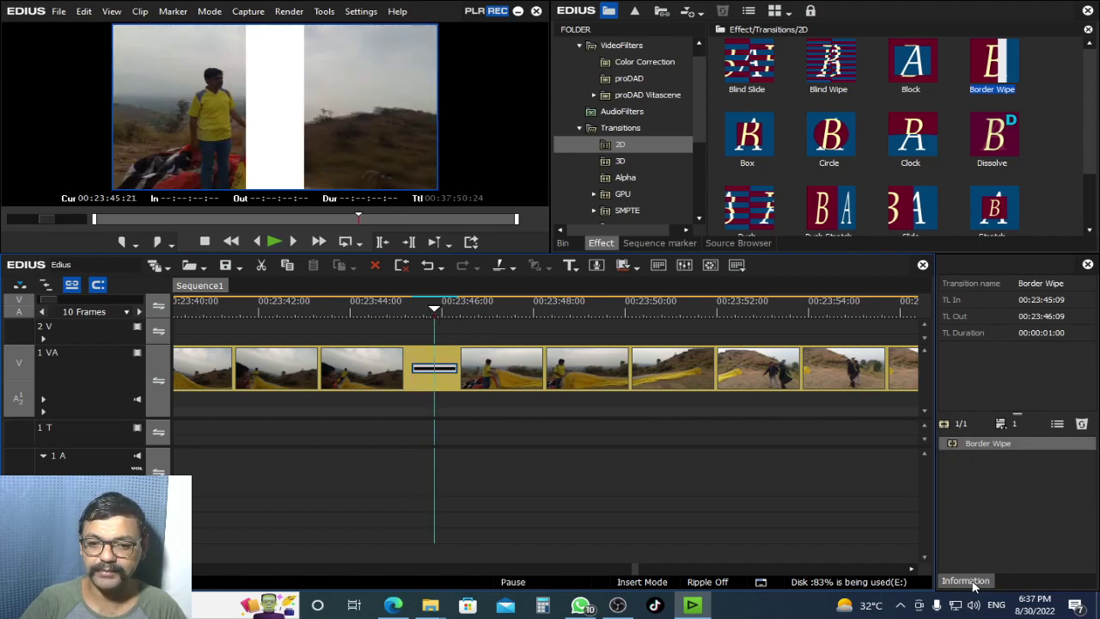
# Open the Layouter settings of clip 01 (43) and dismiss them without changes
pyautogui.click(561, 377)
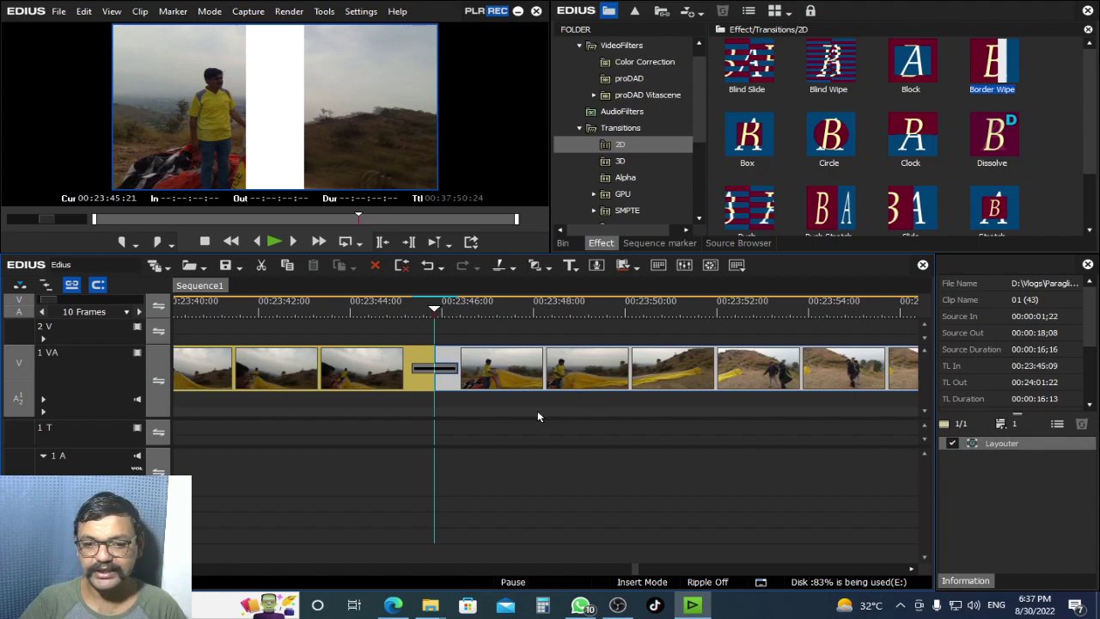
pyautogui.click(1001, 447)
pyautogui.doubleClick(1001, 445)
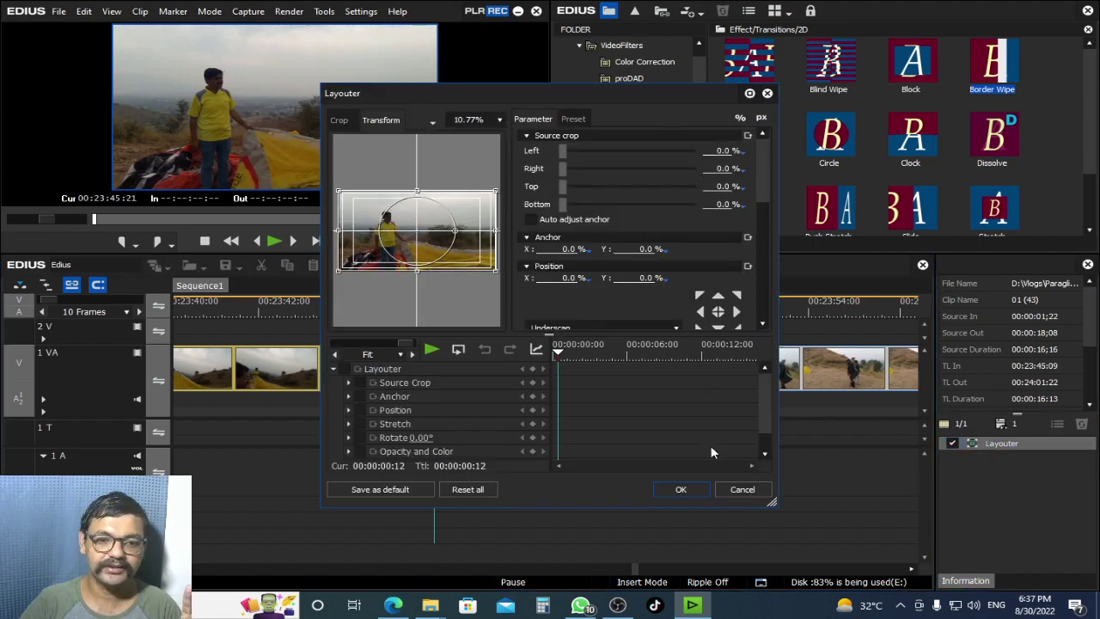
pyautogui.click(741, 489)
# Select the Border Wipe transition on the timeline, open its settings and scrub to the middle of the wipe
pyautogui.click(425, 371)
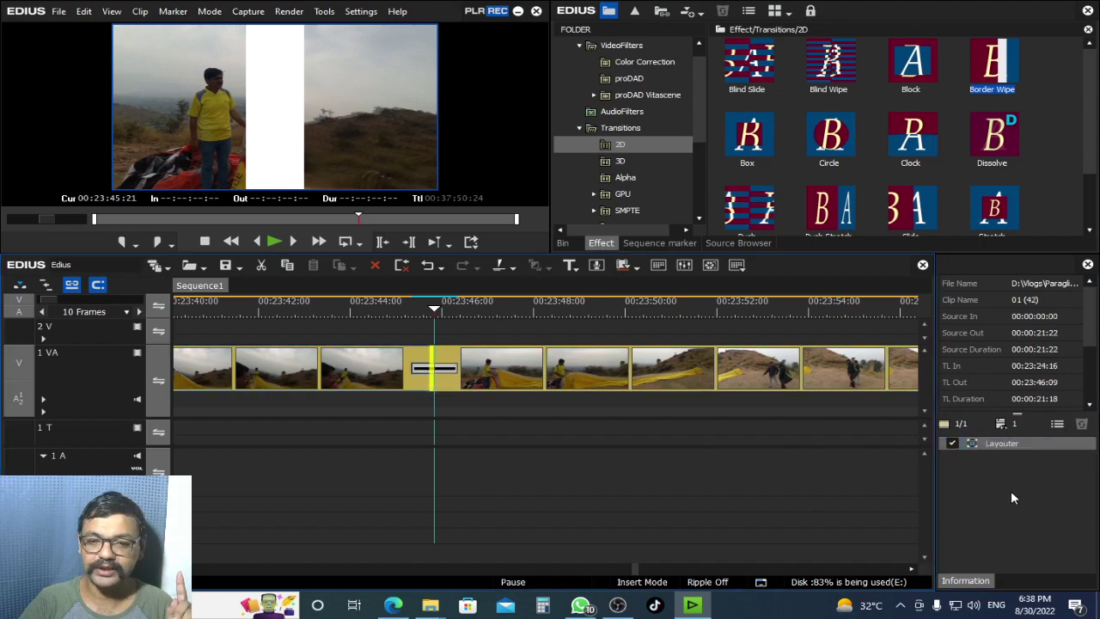
pyautogui.click(455, 375)
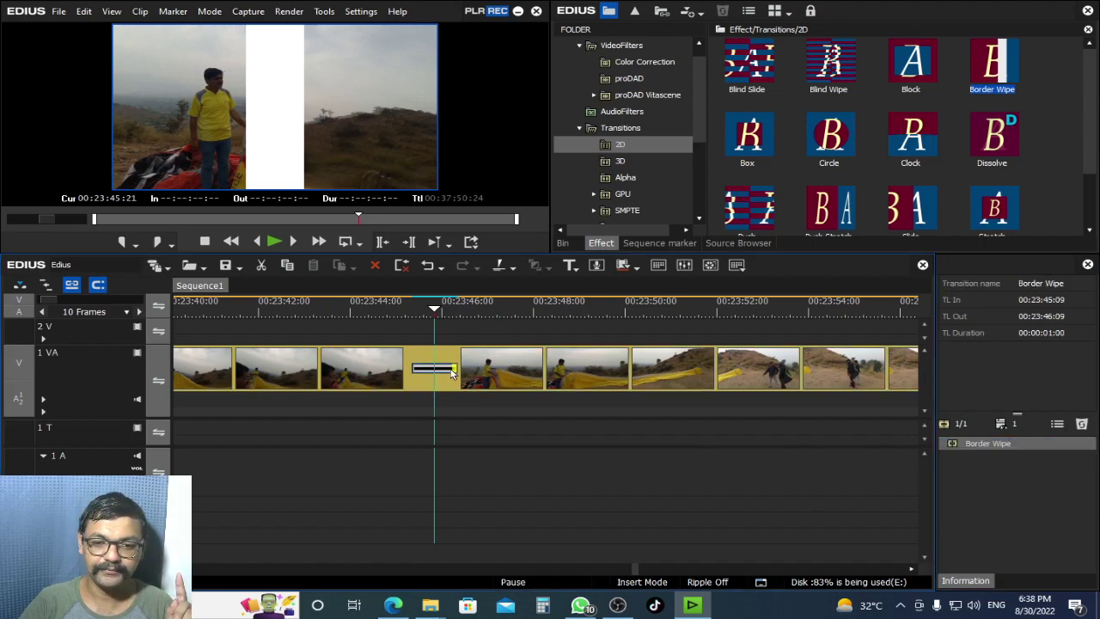
pyautogui.doubleClick(979, 444)
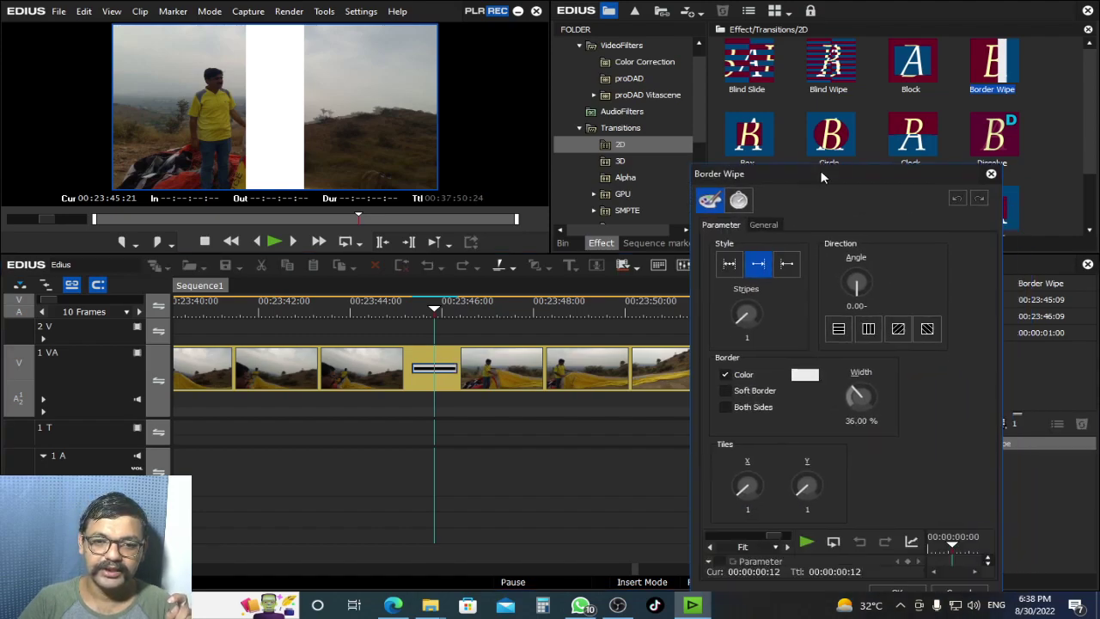
pyautogui.moveTo(378, 310); pyautogui.dragTo(435, 329)
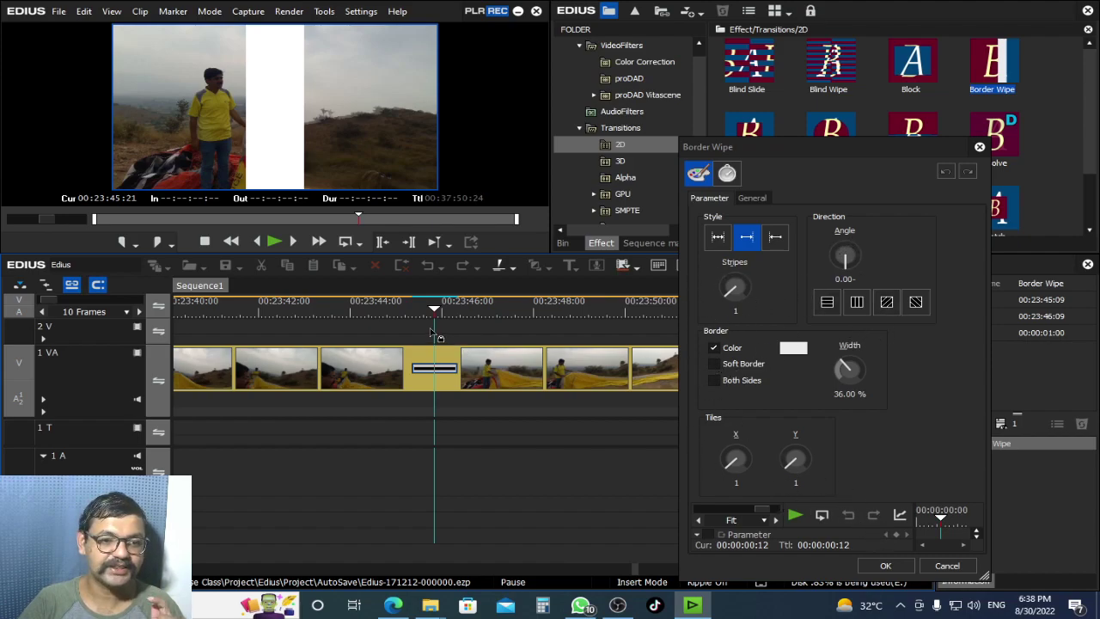
# Change the Border Wipe's border colour to red and preview the wipe
pyautogui.click(793, 351)
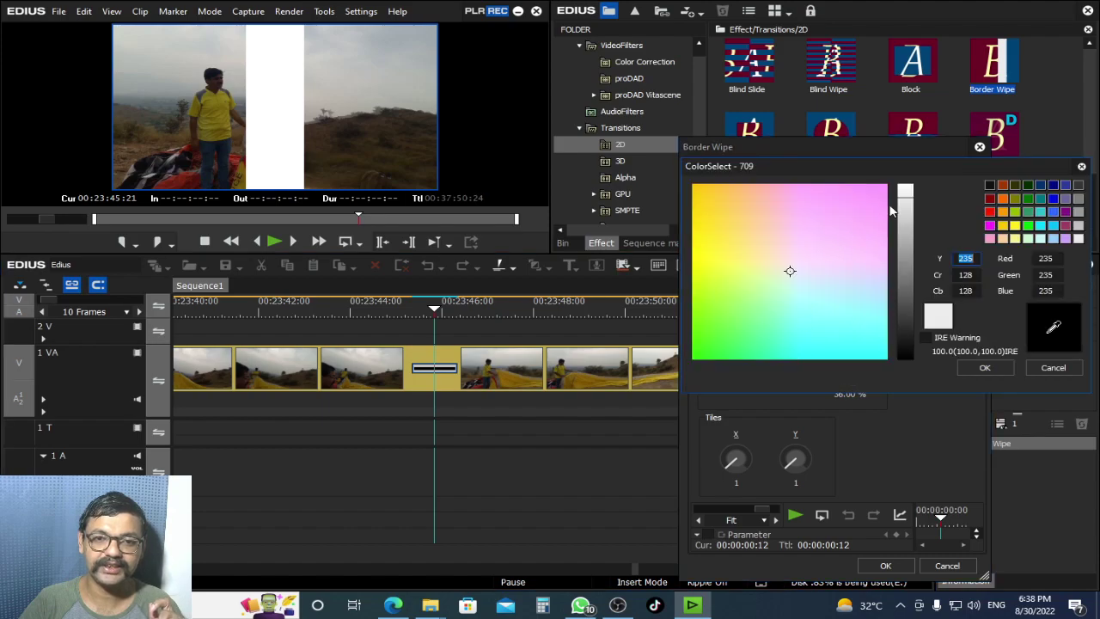
pyautogui.moveTo(904, 255); pyautogui.dragTo(904, 360)
pyautogui.click(965, 367)
pyautogui.moveTo(422, 317)
pyautogui.mouseDown()
pyautogui.moveTo(447, 323)
pyautogui.moveTo(434, 327)
pyautogui.mouseUp()
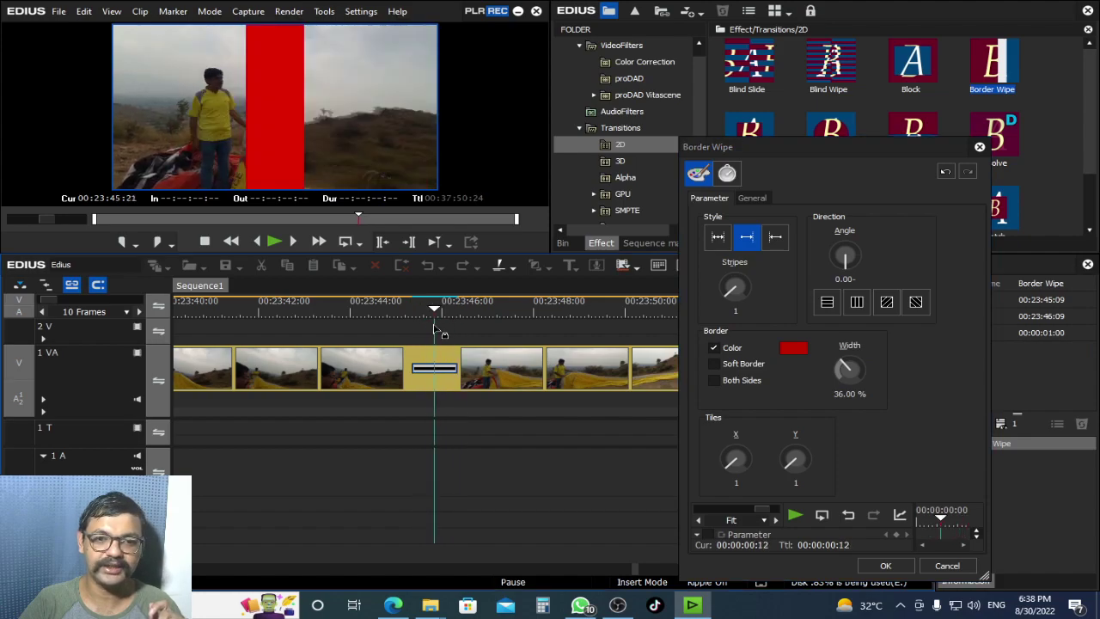
# Enable Soft Border and Both Sides for the Border Wipe's border, checking the result on the timeline
pyautogui.click(713, 363)
pyautogui.click(421, 310)
pyautogui.click(435, 312)
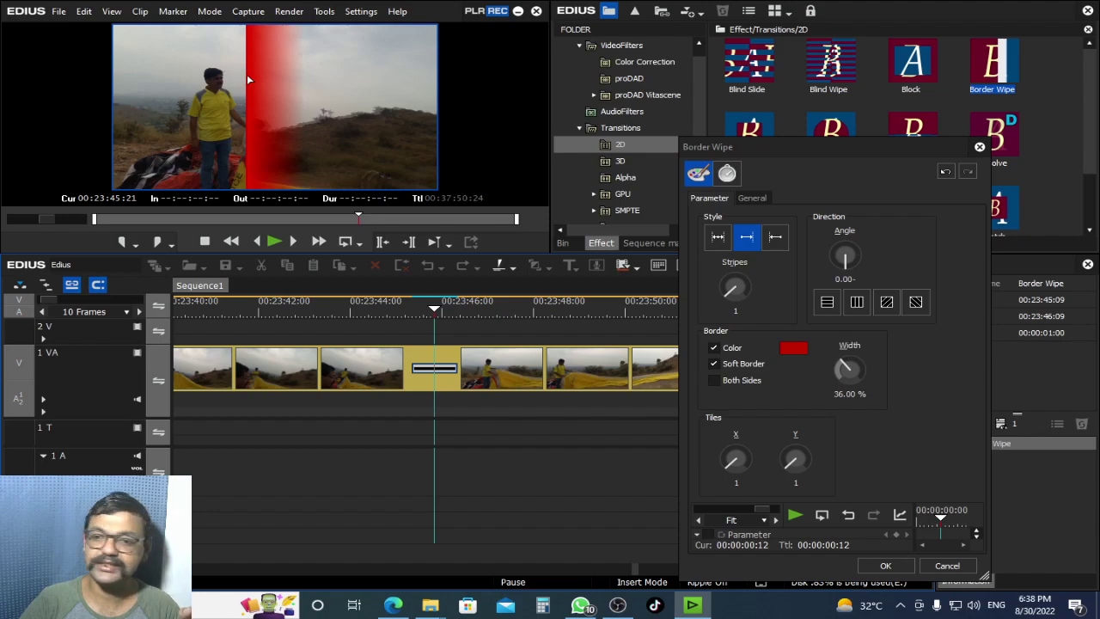
pyautogui.click(718, 381)
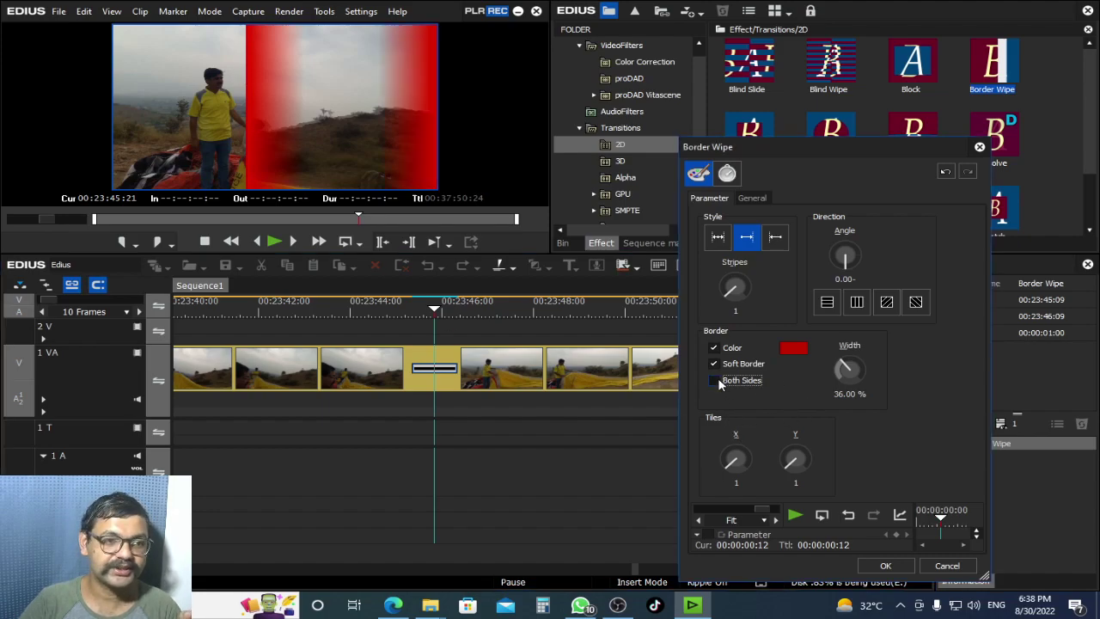
pyautogui.click(411, 313)
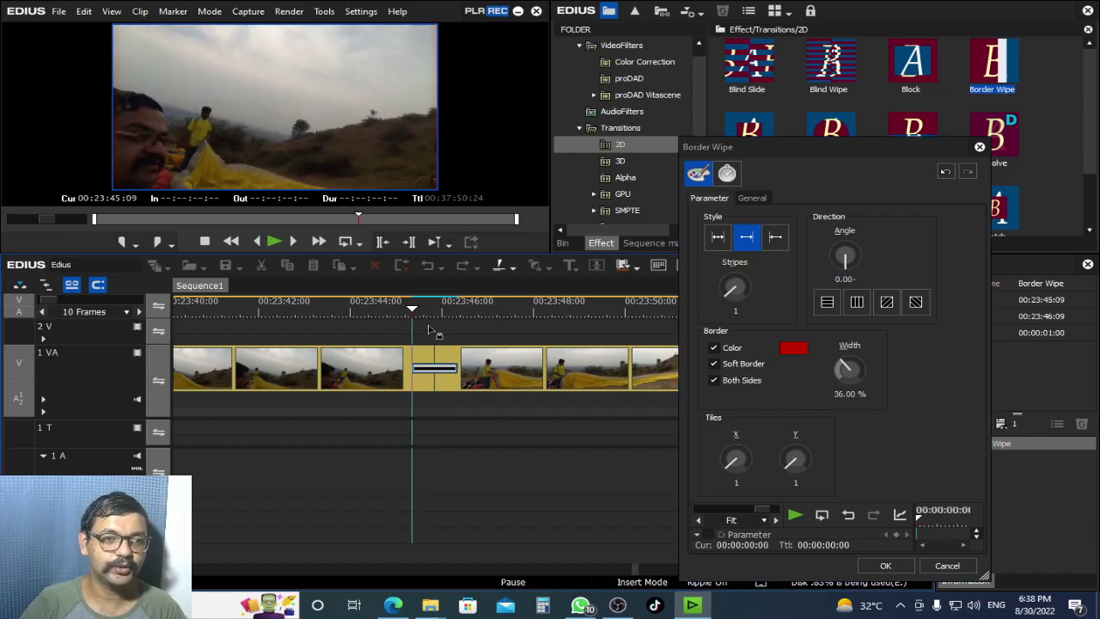
# Preview the Border Wipe on the timeline and scrub back to the middle of the wipe
pyautogui.press('space')
pyautogui.press('space')
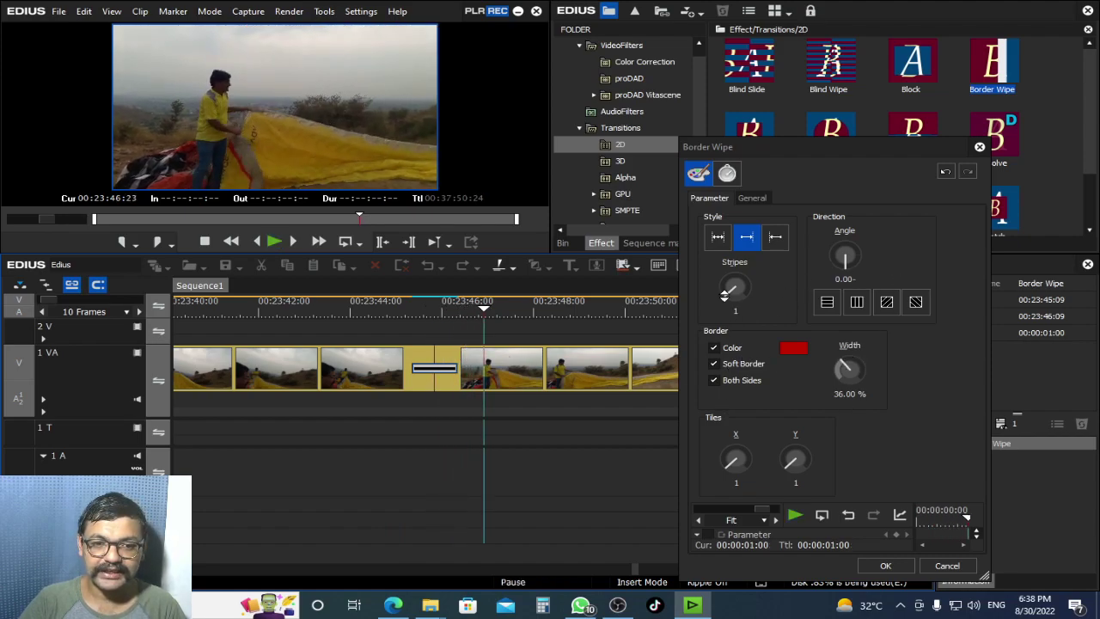
pyautogui.moveTo(407, 315); pyautogui.dragTo(428, 317)
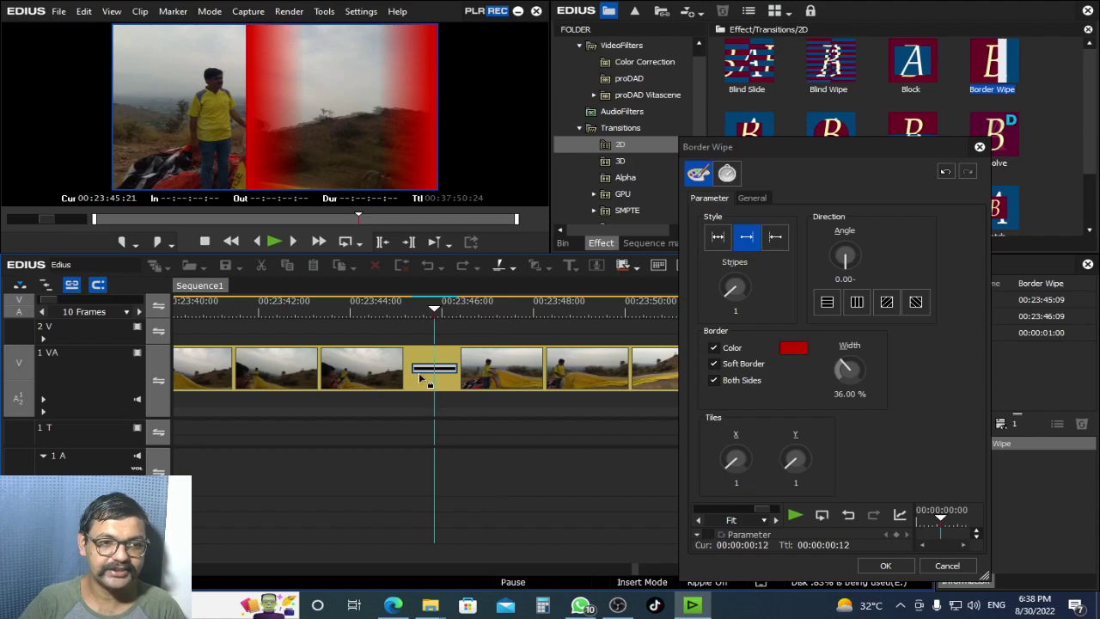
# Raise the Border Wipe's Stripes value to 15, preview the wipe and scrub back to its middle
pyautogui.moveTo(727, 290); pyautogui.dragTo(731, 290)
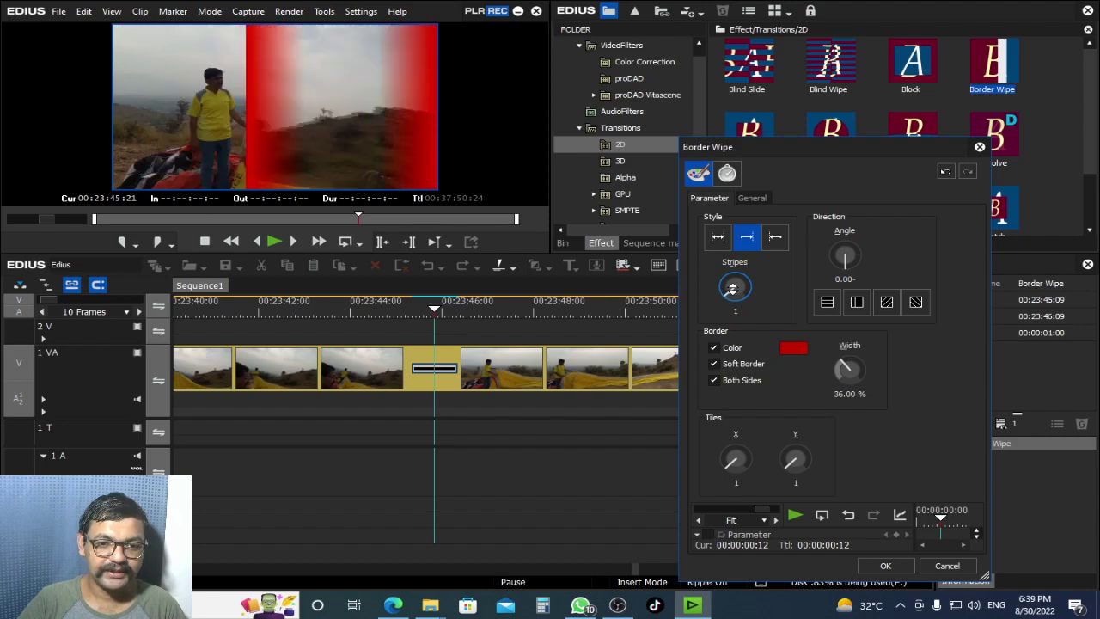
pyautogui.moveTo(731, 289); pyautogui.dragTo(731, 290)
pyautogui.scroll(4, 732, 289)
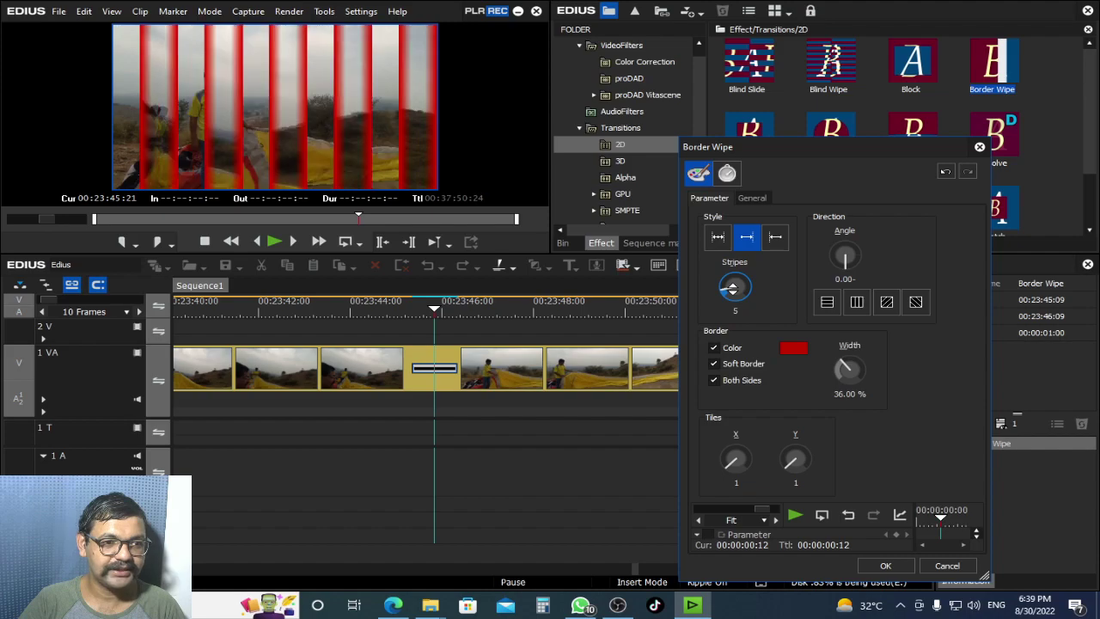
pyautogui.scroll(-2, 732, 288)
pyautogui.moveTo(731, 287); pyautogui.dragTo(354, 342)
pyautogui.click(412, 304)
pyautogui.press('space')
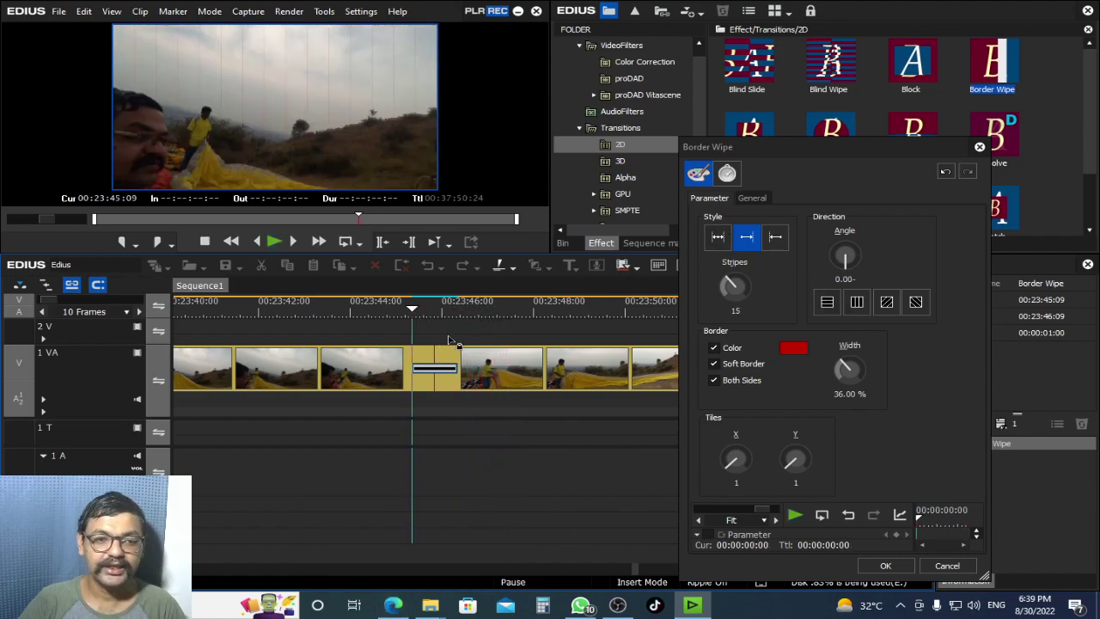
pyautogui.moveTo(413, 314); pyautogui.dragTo(432, 313)
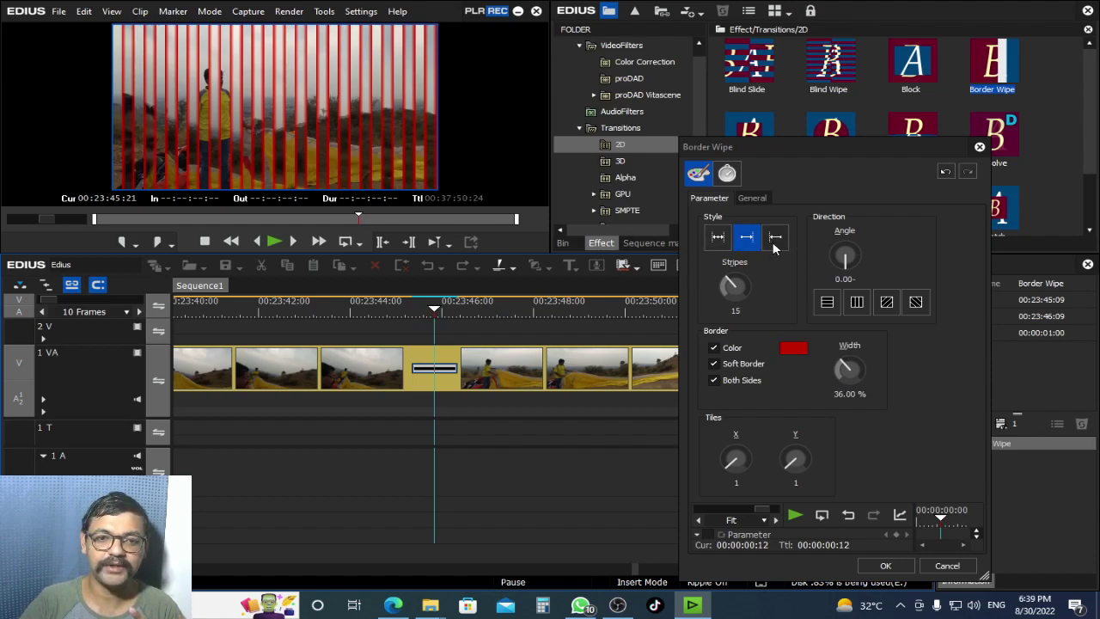
# Switch the Border Wipe to the third wipe style and scrub through the transition to check it
pyautogui.click(774, 239)
pyautogui.click(401, 316)
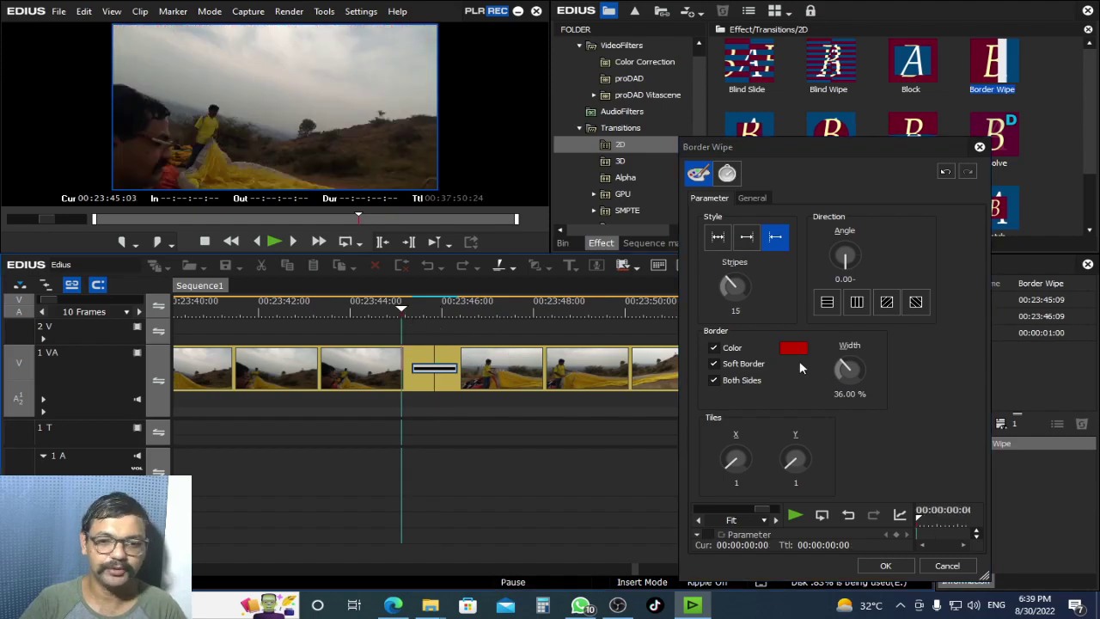
pyautogui.moveTo(402, 313); pyautogui.dragTo(433, 314)
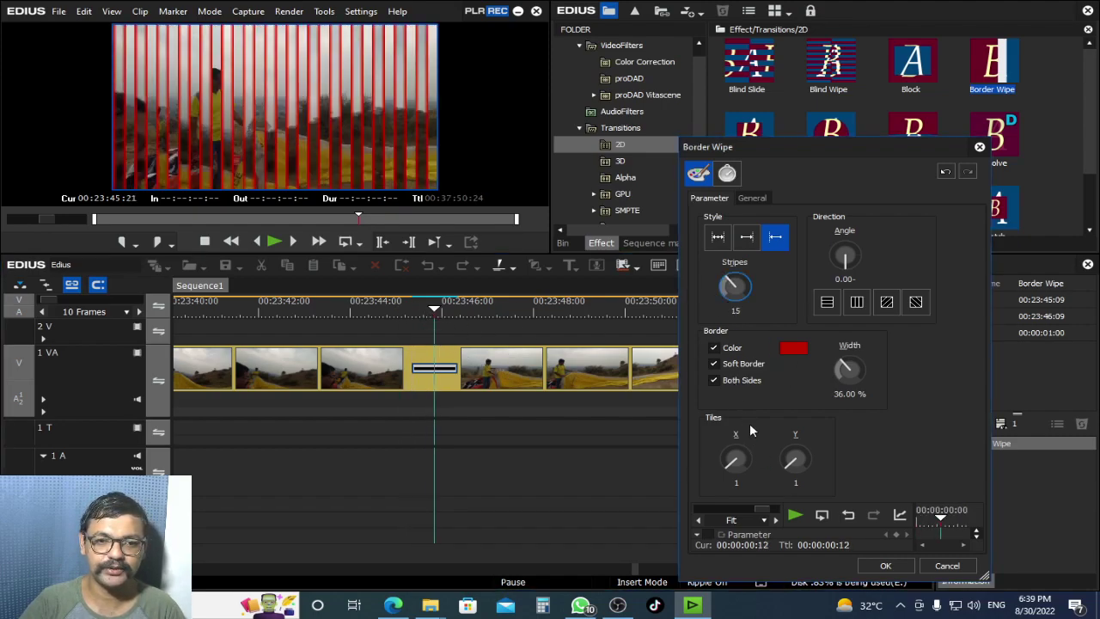
# Set the Border Wipe's Stripes value to 1 and play the transition to check it
pyautogui.moveTo(730, 287); pyautogui.dragTo(700, 343)
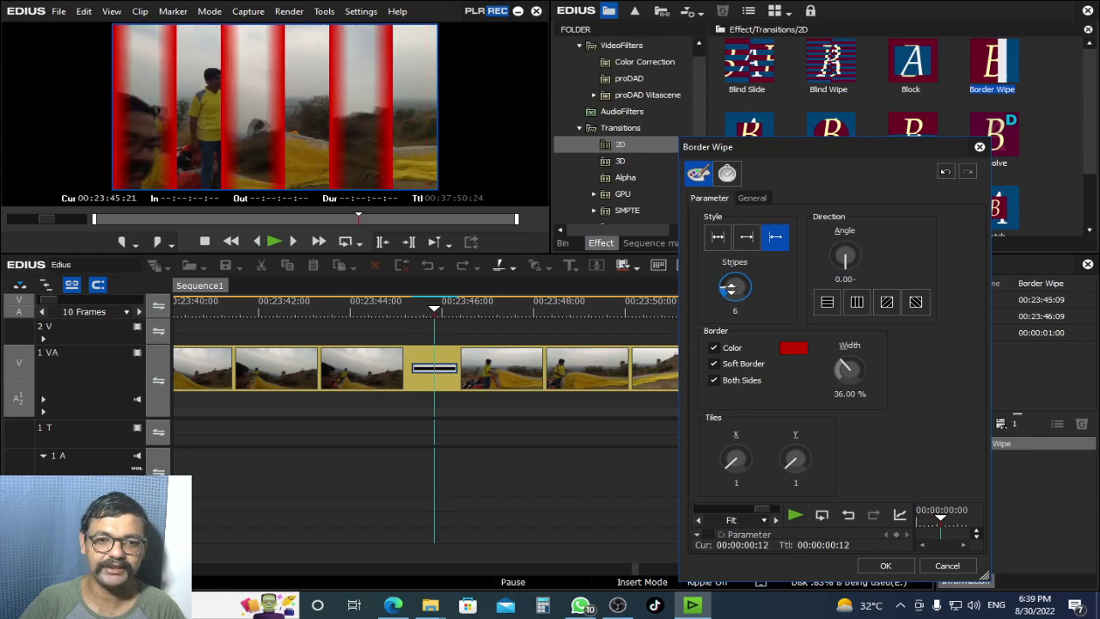
pyautogui.doubleClick(736, 313)
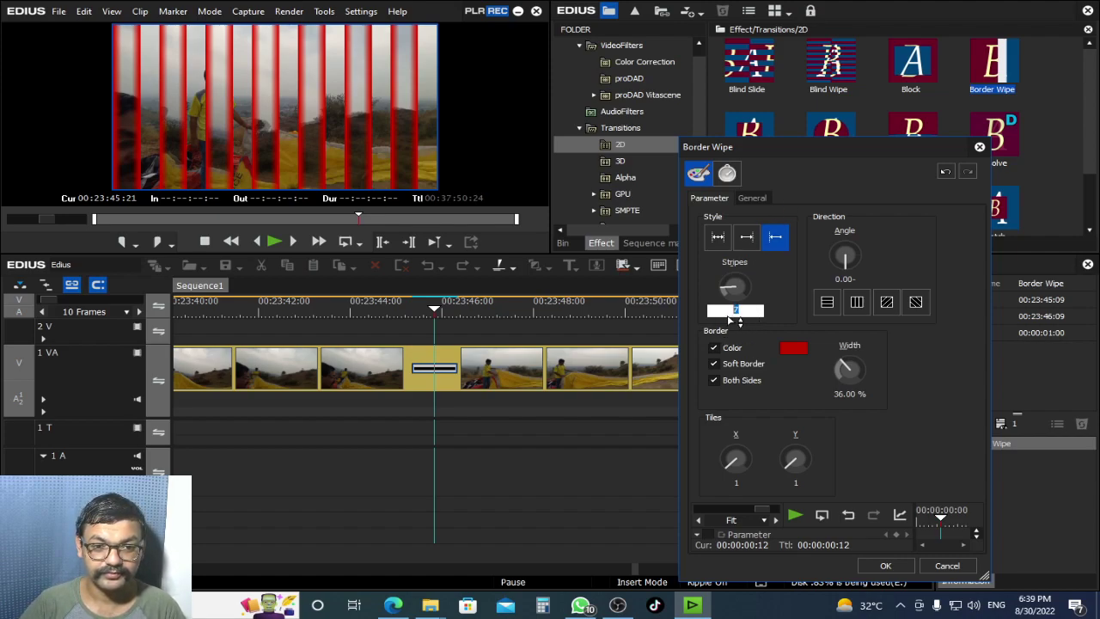
pyautogui.write('1')
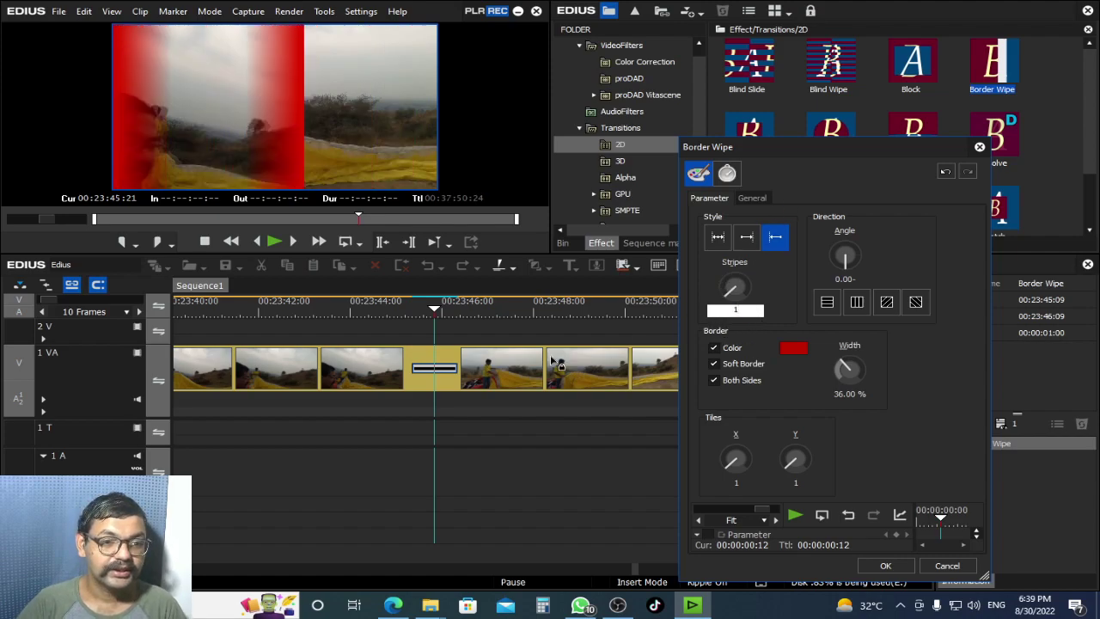
pyautogui.click(408, 303)
pyautogui.press('space')
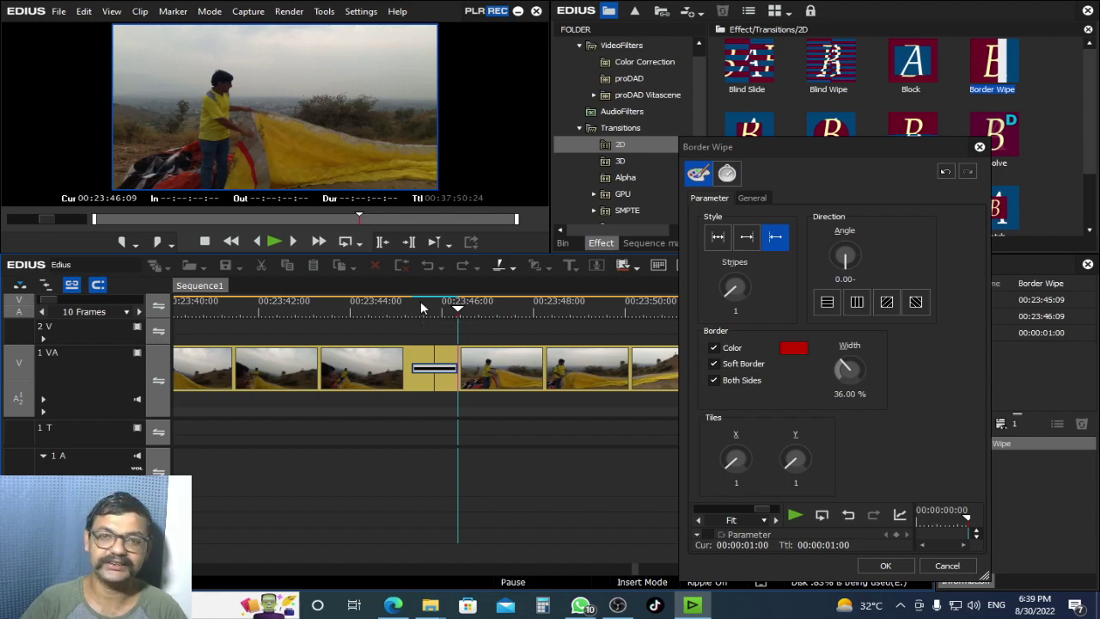
pyautogui.press('space')
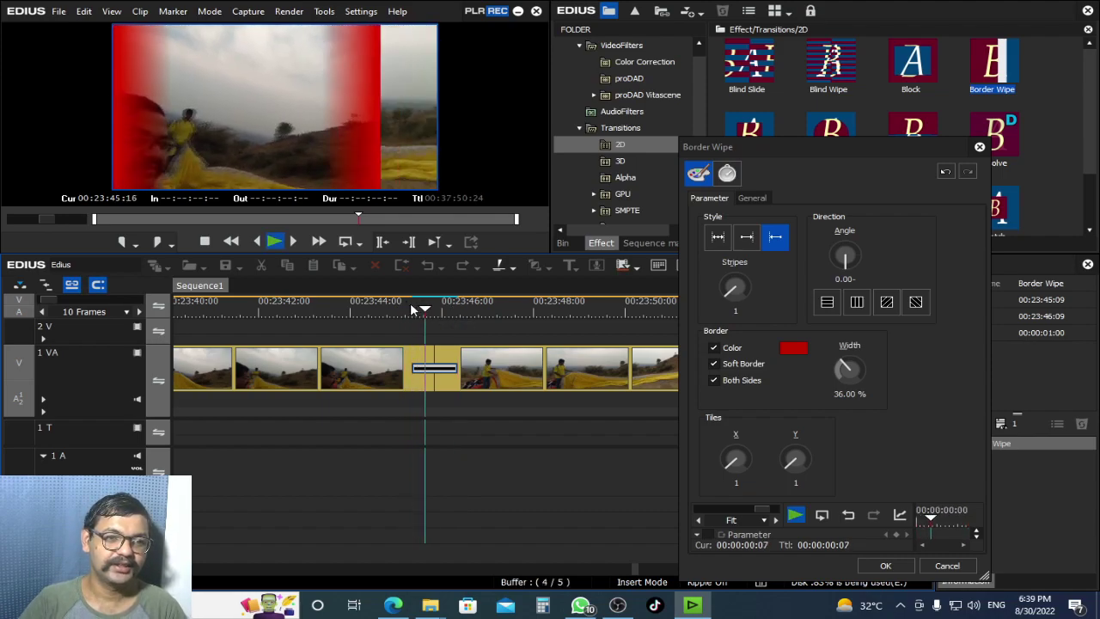
# Switch the Border Wipe to the first style, opening from the centre outward, preview it and apply the settings
pyautogui.click(718, 238)
pyautogui.press('space')
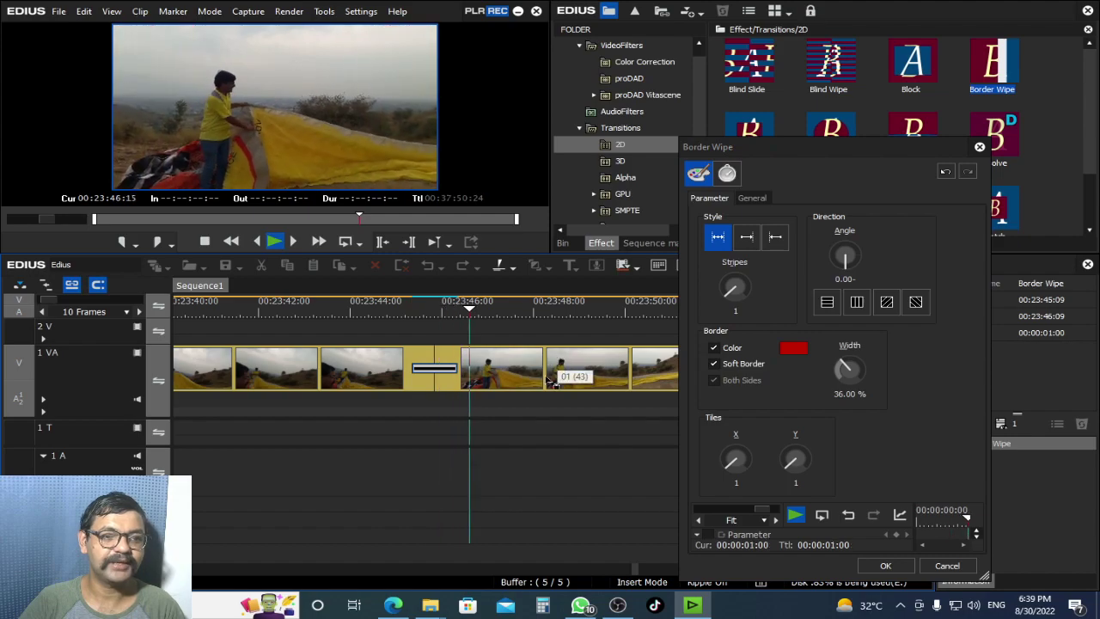
pyautogui.press('space')
pyautogui.press('space')
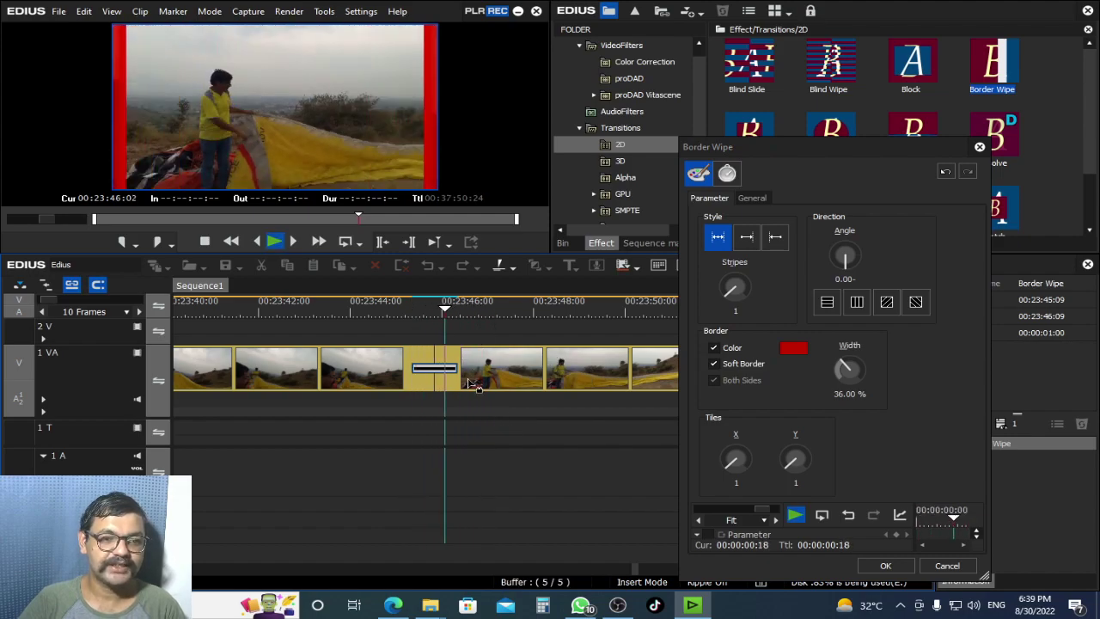
pyautogui.click(885, 565)
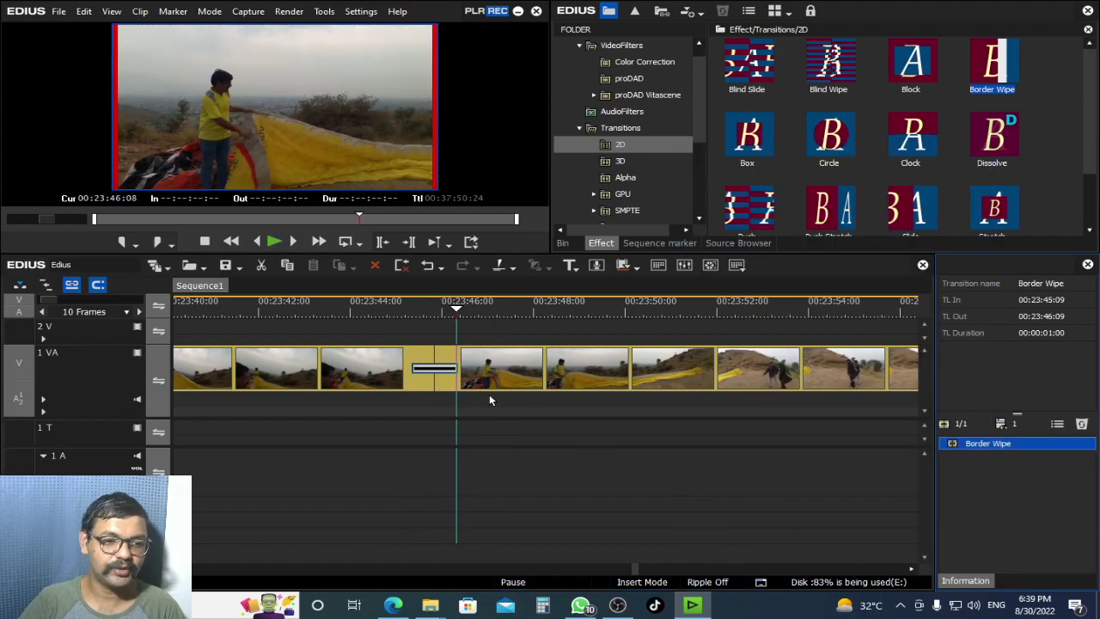
# Extend the Border Wipe transition on the timeline to a duration of 3 seconds and play it back
pyautogui.click(450, 369)
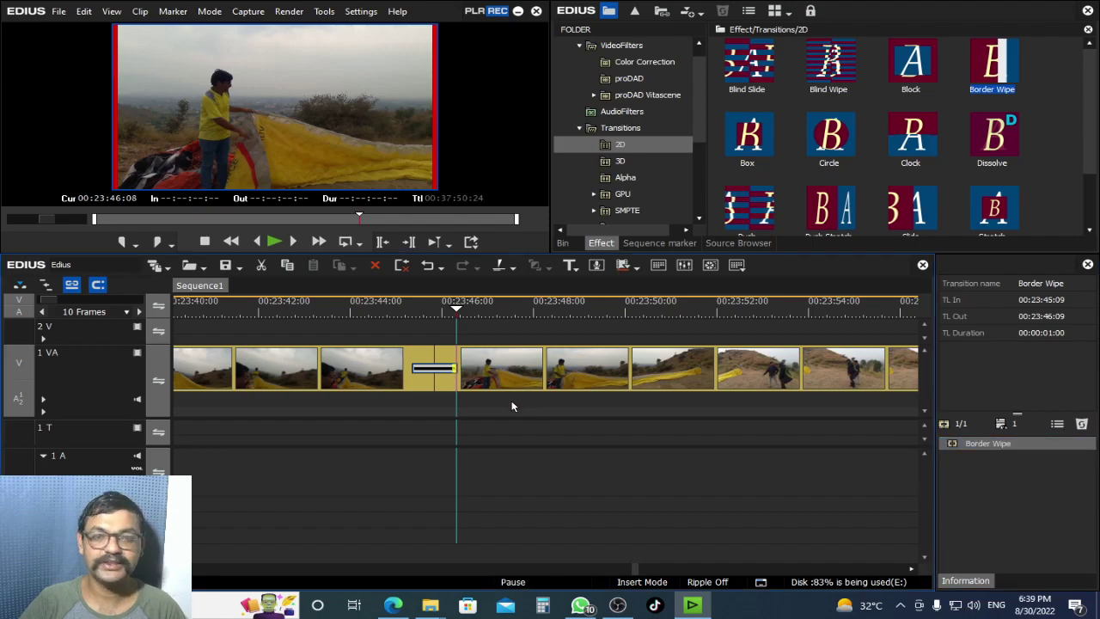
pyautogui.moveTo(464, 378); pyautogui.dragTo(331, 369)
pyautogui.click(297, 309)
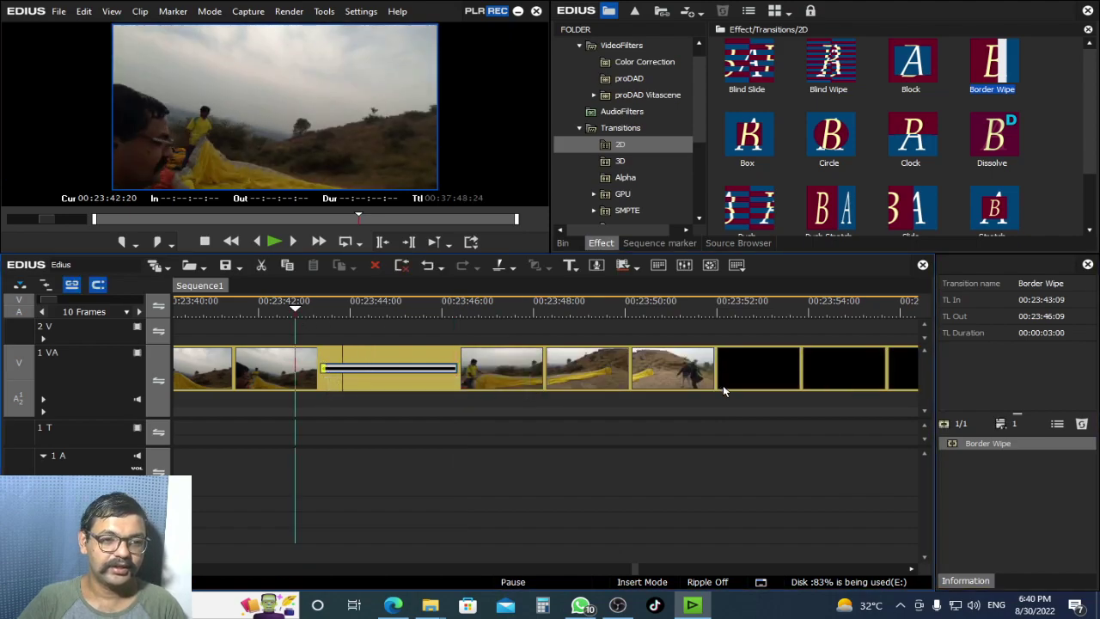
pyautogui.press('space')
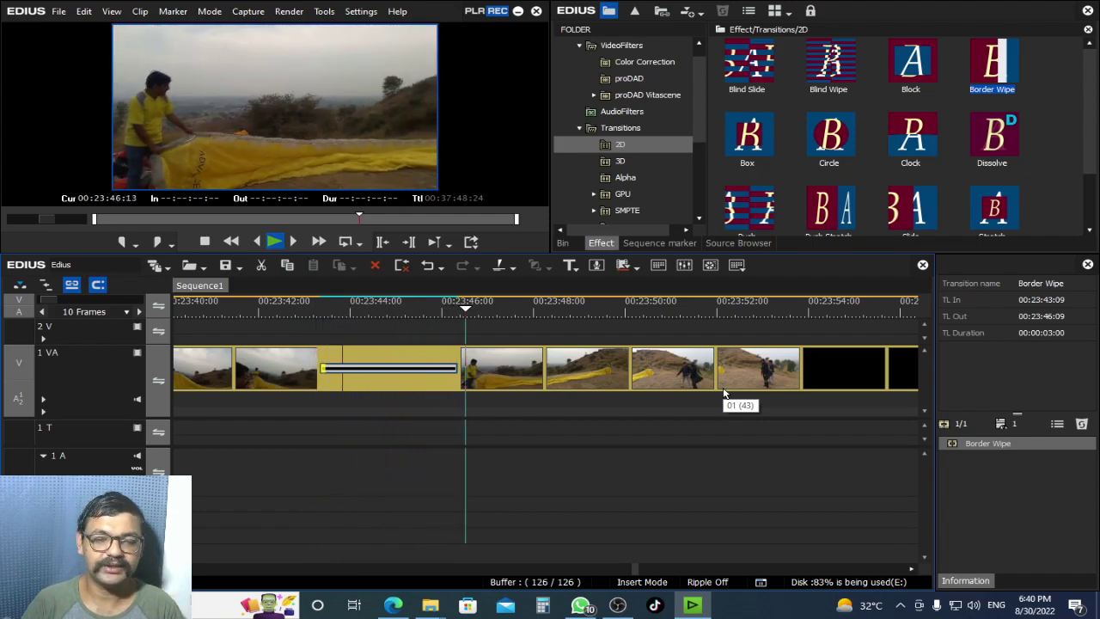
pyautogui.press('space')
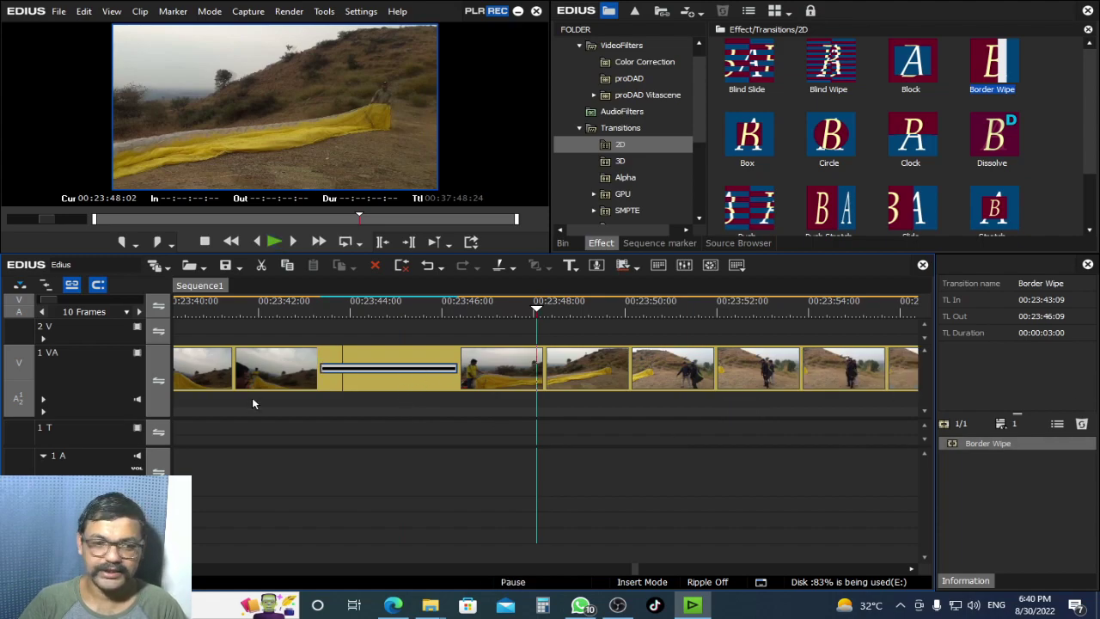
# Reopen the Border Wipe settings, scrub to mid-wipe and set the border width to 57.20 %
pyautogui.doubleClick(998, 445)
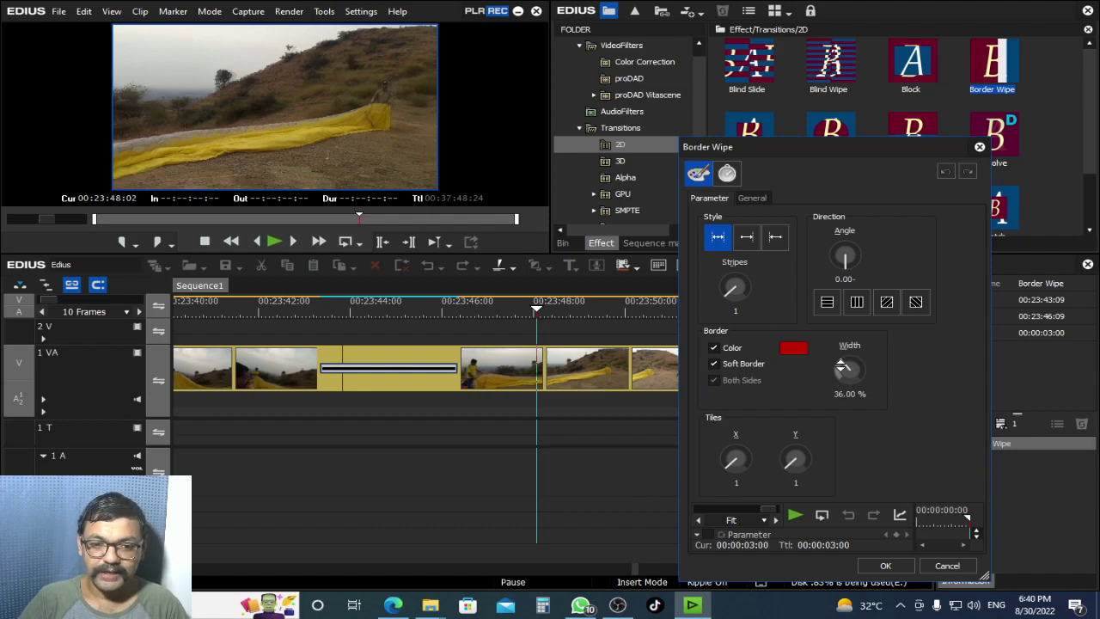
pyautogui.moveTo(356, 311); pyautogui.dragTo(384, 323)
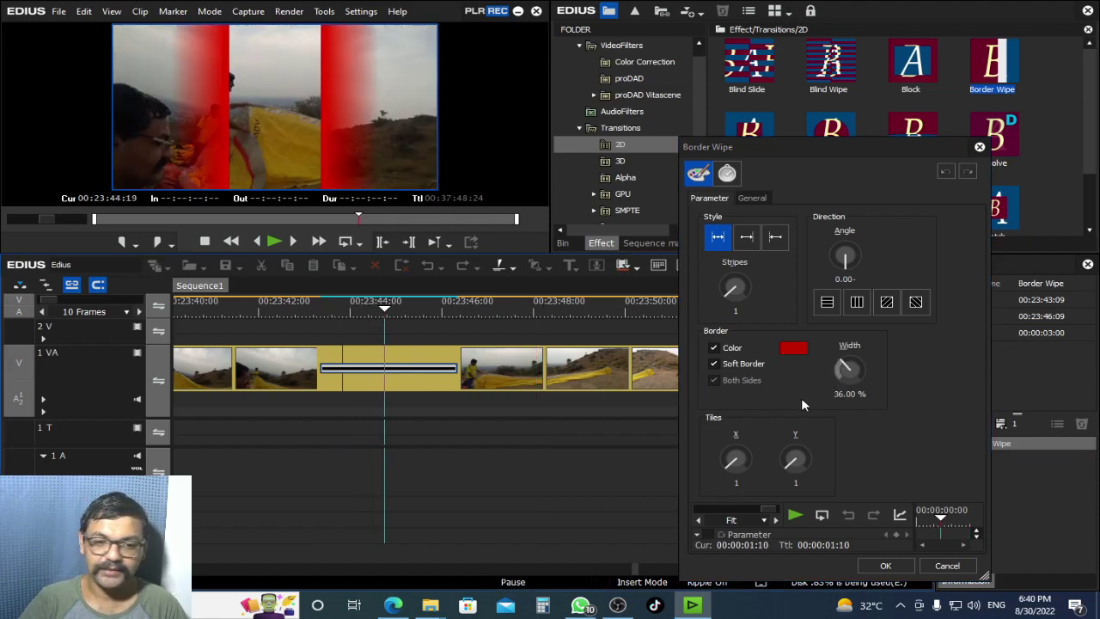
pyautogui.moveTo(848, 366); pyautogui.dragTo(843, 369)
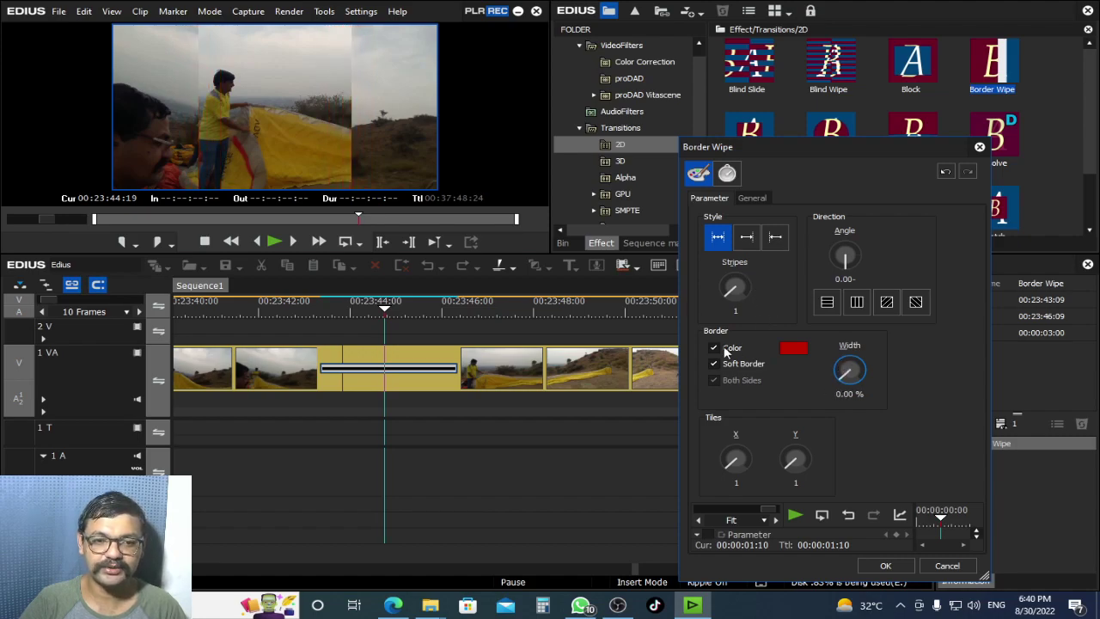
pyautogui.moveTo(845, 374); pyautogui.dragTo(847, 374)
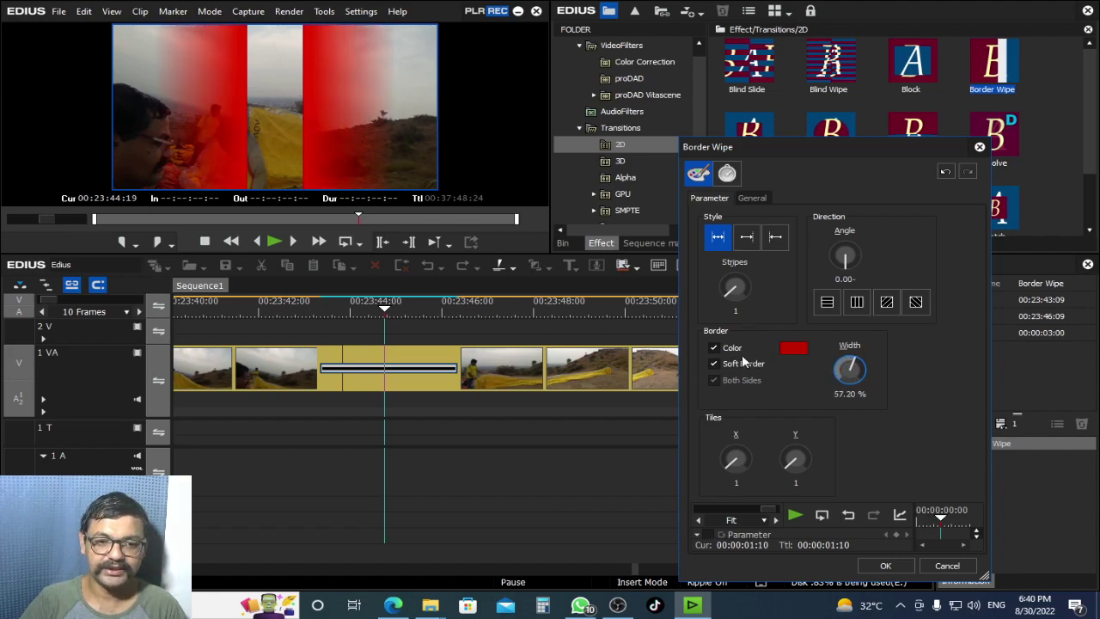
# Turn off the Border Wipe's border colour and preview the wipe with only the soft border
pyautogui.click(713, 347)
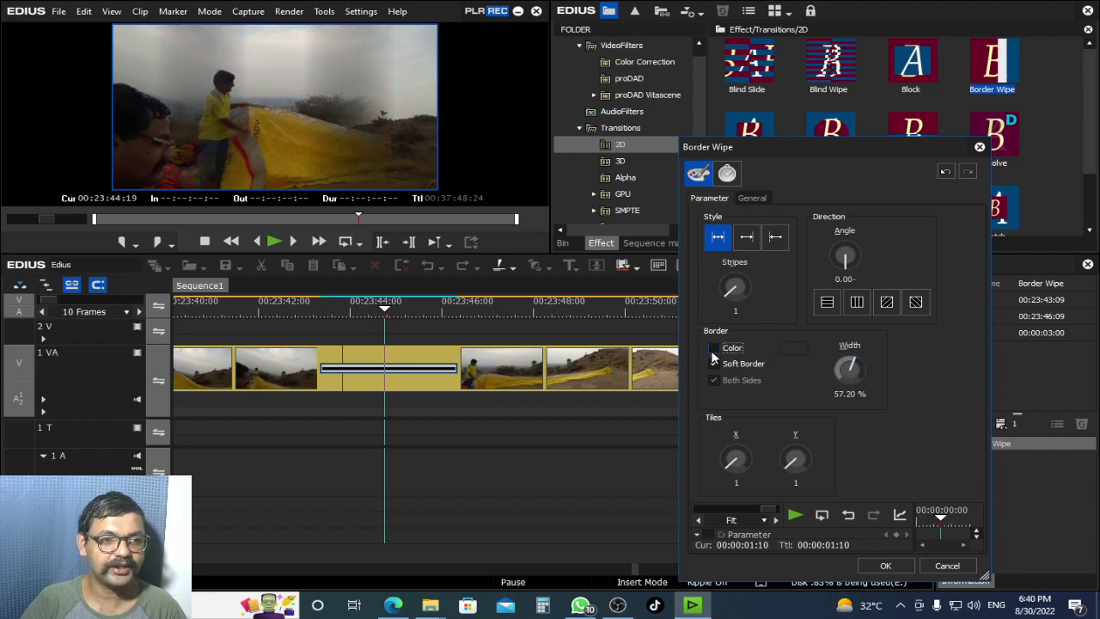
pyautogui.click(310, 309)
pyautogui.press('space')
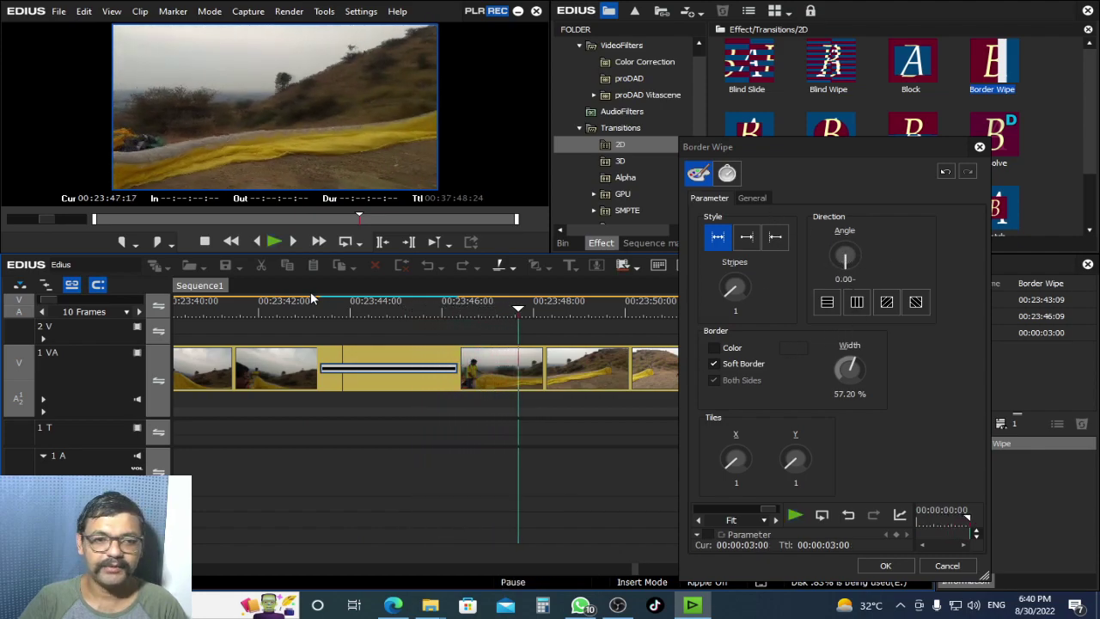
# Set the Border Wipe's direction angle to +26.24 with border colour enabled, apply the settings and scrub through the diagonal wipe
pyautogui.click(389, 302)
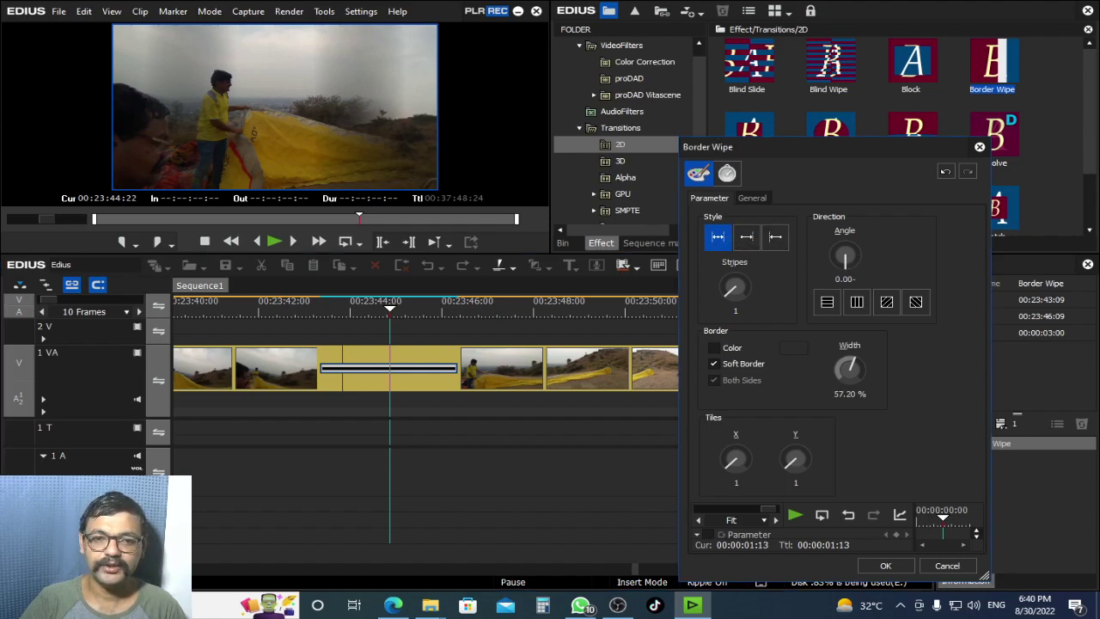
pyautogui.moveTo(843, 264); pyautogui.dragTo(843, 262)
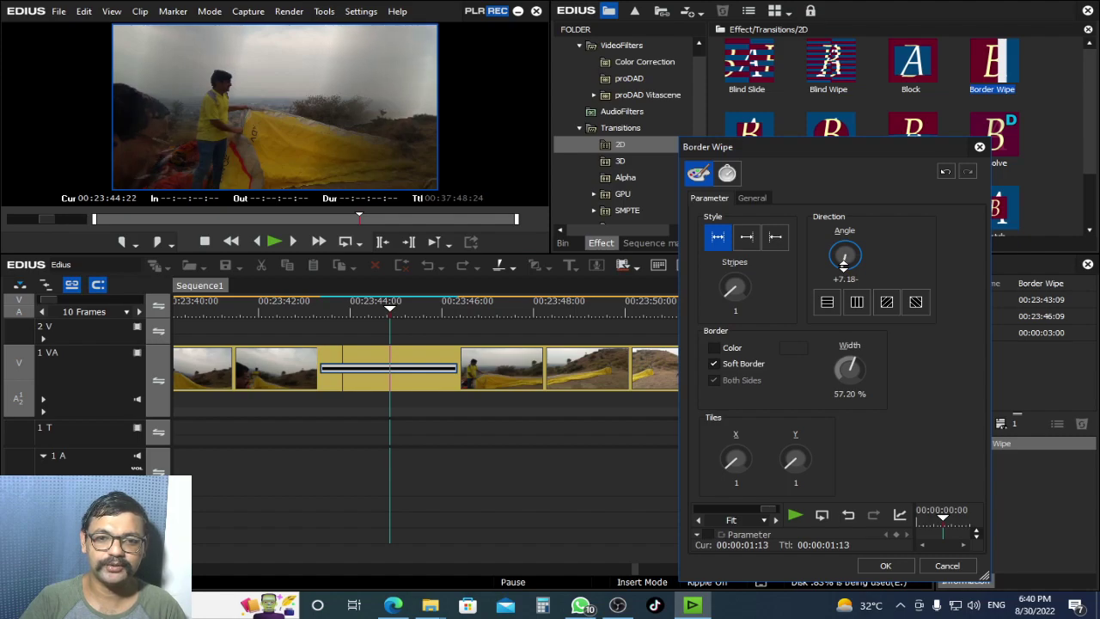
pyautogui.click(728, 349)
pyautogui.moveTo(843, 267); pyautogui.dragTo(841, 269)
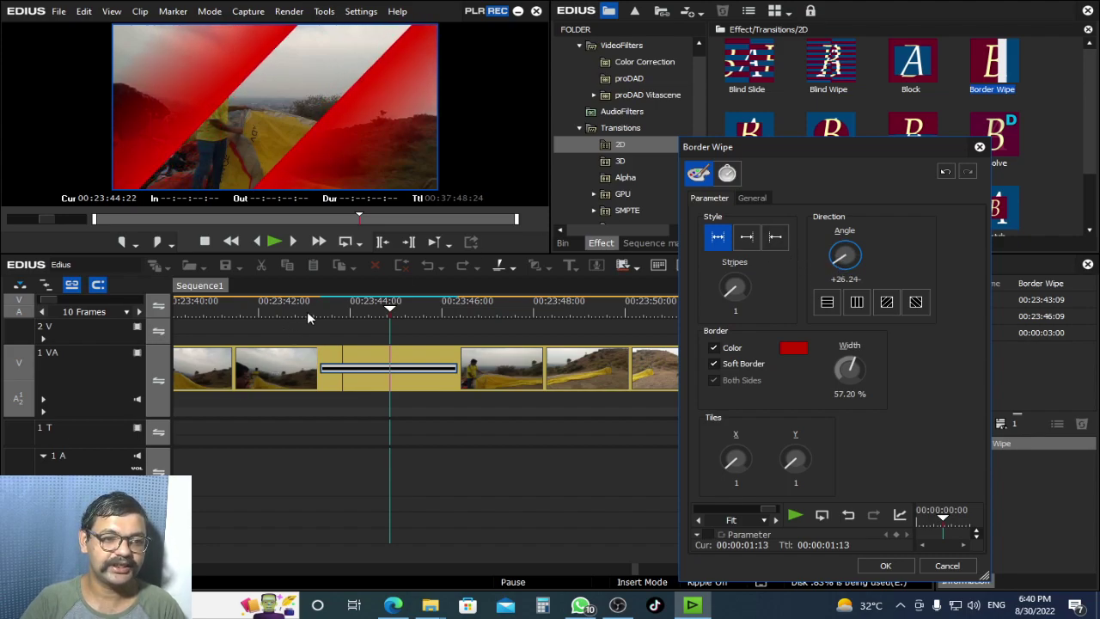
pyautogui.click(308, 313)
pyautogui.press('space')
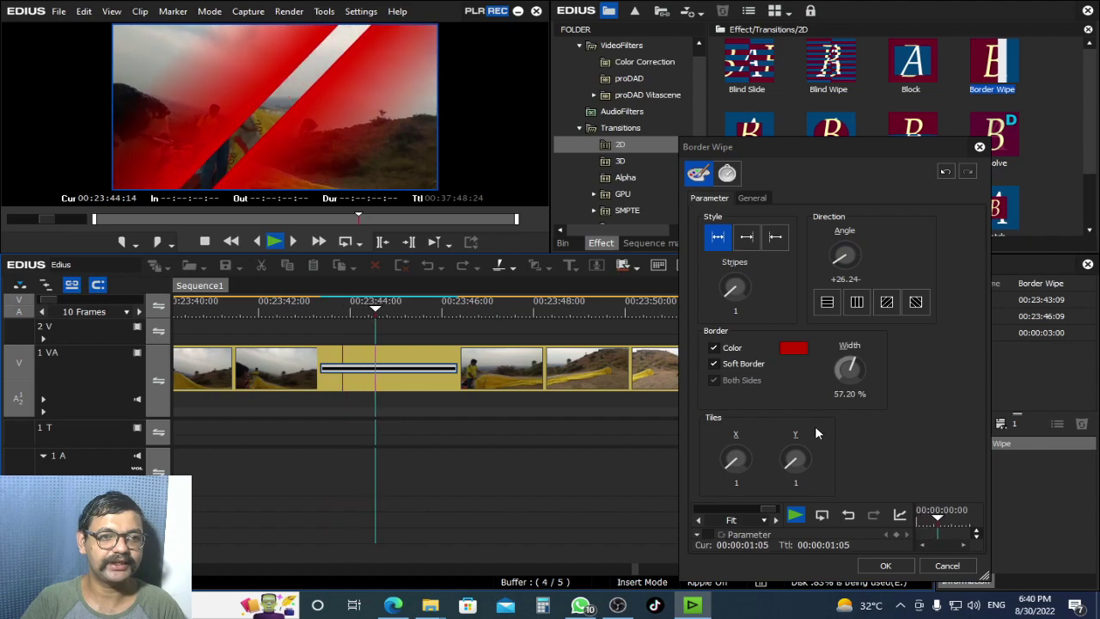
pyautogui.click(891, 567)
pyautogui.moveTo(292, 314); pyautogui.dragTo(525, 356)
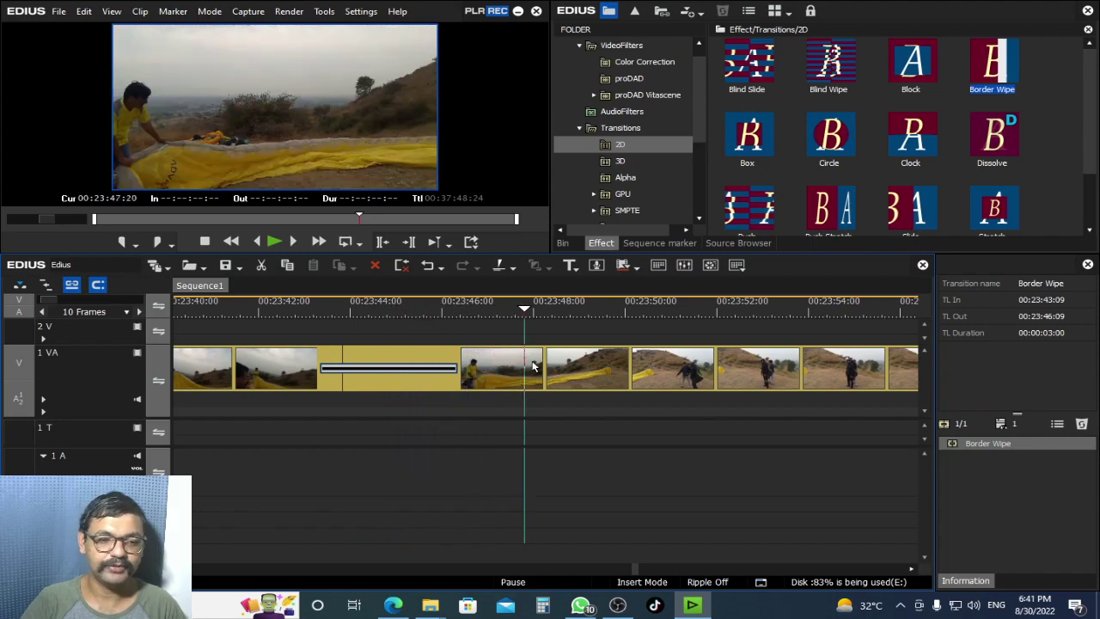
# Select clip 01 (43) after the Border Wipe and scrub around the cut at its end
pyautogui.click(533, 378)
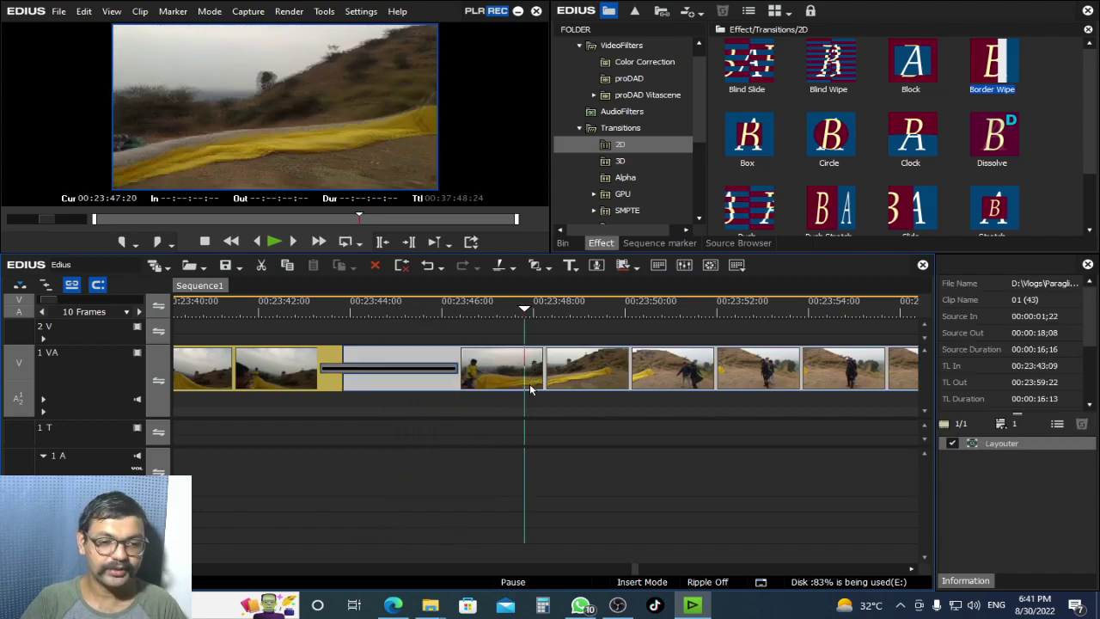
pyautogui.press('s')
pyautogui.moveTo(271, 311); pyautogui.dragTo(391, 349)
pyautogui.scroll(-3, 418, 371)
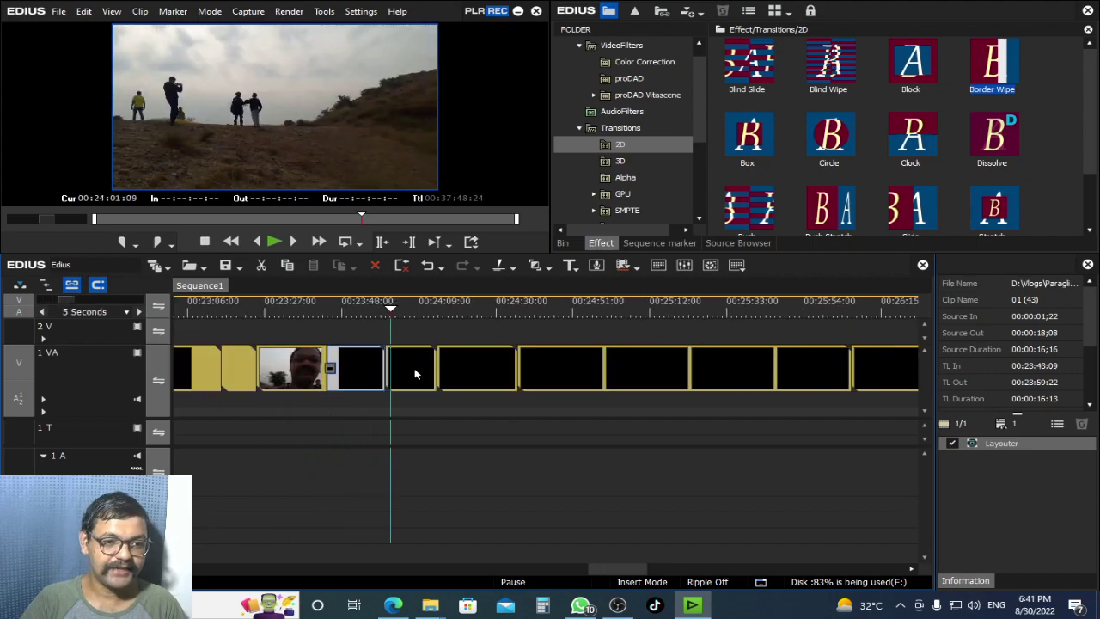
pyautogui.scroll(-2, 419, 371)
pyautogui.click(368, 308)
pyautogui.scroll(3, 373, 308)
pyautogui.moveTo(454, 307); pyautogui.dragTo(678, 358)
pyautogui.moveTo(678, 308)
pyautogui.mouseDown()
pyautogui.moveTo(735, 319)
pyautogui.moveTo(668, 312)
pyautogui.moveTo(692, 311)
pyautogui.mouseUp()
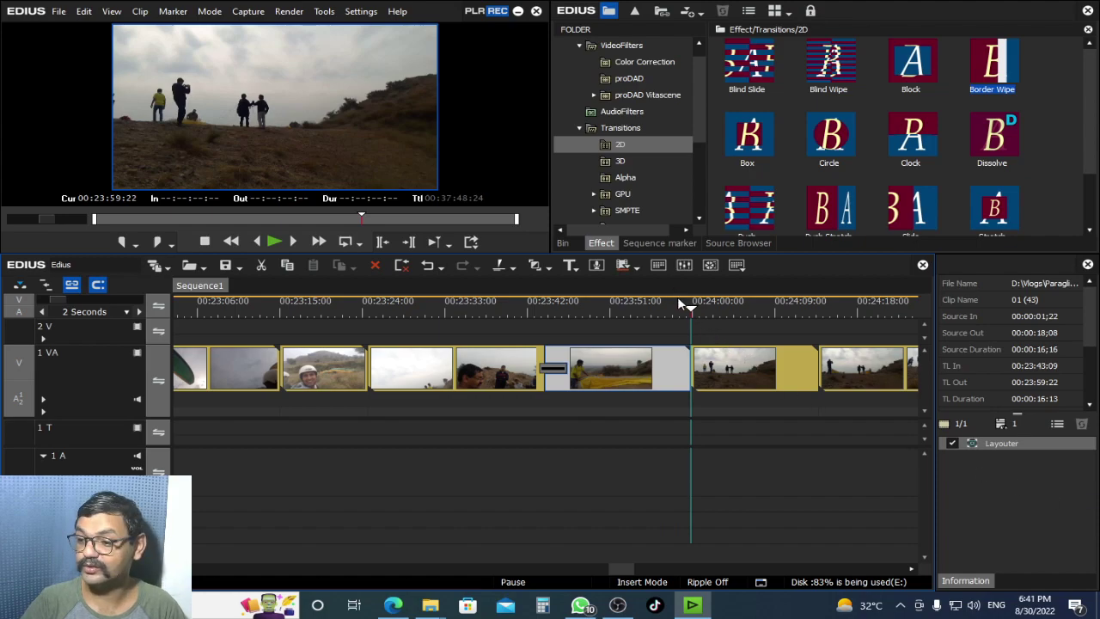
pyautogui.moveTo(684, 307); pyautogui.dragTo(673, 331)
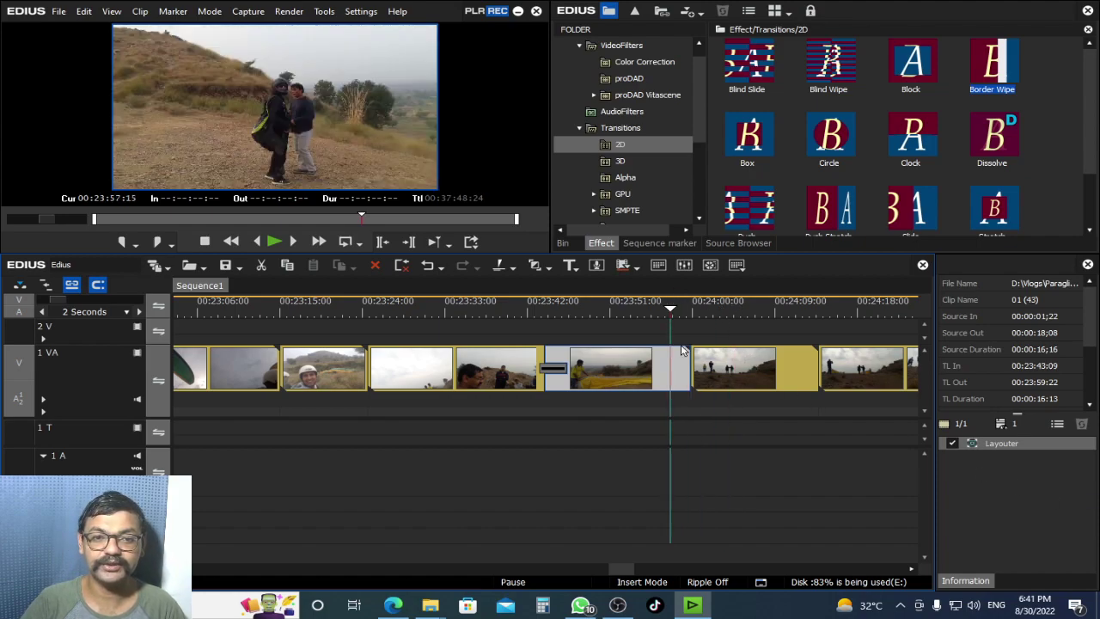
# Apply the 3D Peel Over transition at the cut between clips 01 (43) and 01 (44) and play it
pyautogui.click(616, 164)
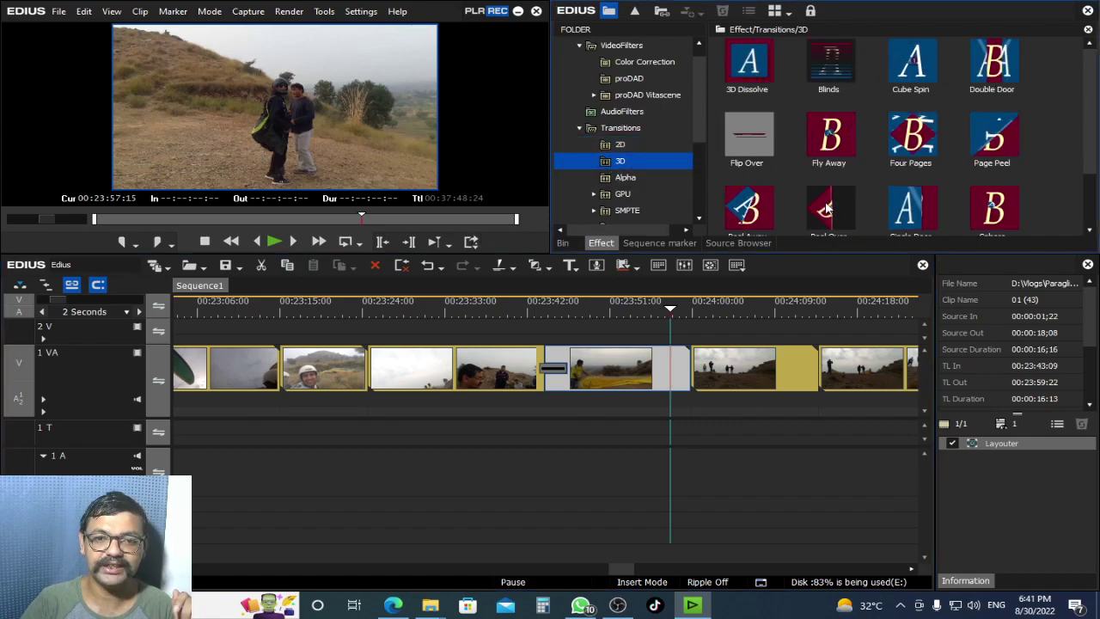
pyautogui.click(825, 209)
pyautogui.scroll(-1, 820, 181)
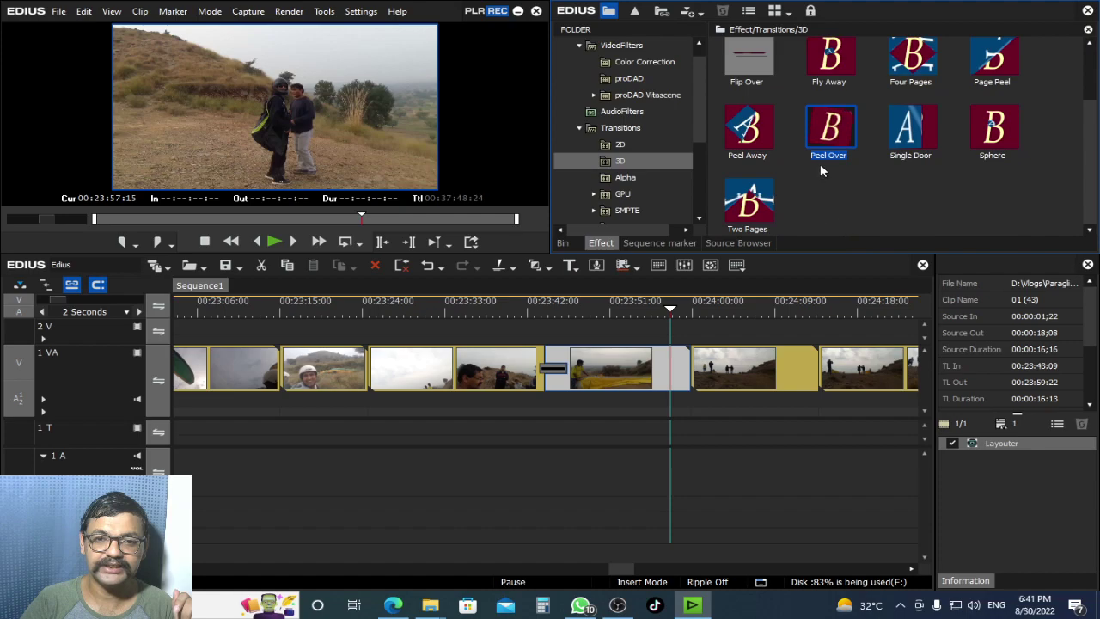
pyautogui.moveTo(836, 151)
pyautogui.mouseDown()
pyautogui.moveTo(688, 391)
pyautogui.moveTo(697, 387)
pyautogui.mouseUp()
pyautogui.press('space')
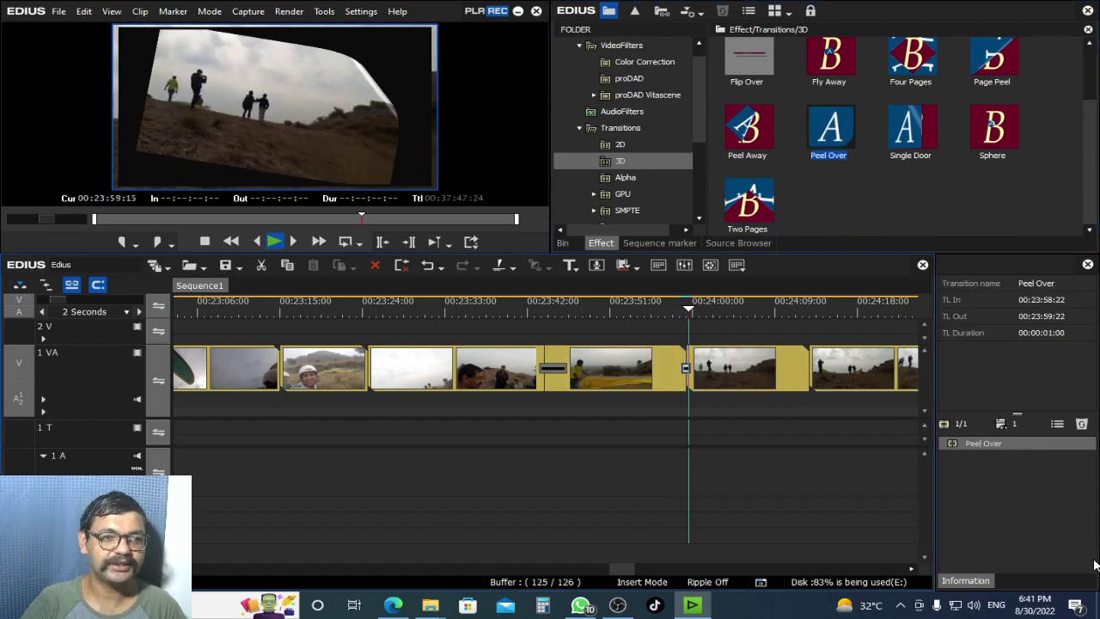
pyautogui.press('space')
# Lengthen the Peel Over transition to 00:00:03:01 and play it back
pyautogui.scroll(3, 696, 382)
pyautogui.press('alt')
pyautogui.click(684, 305)
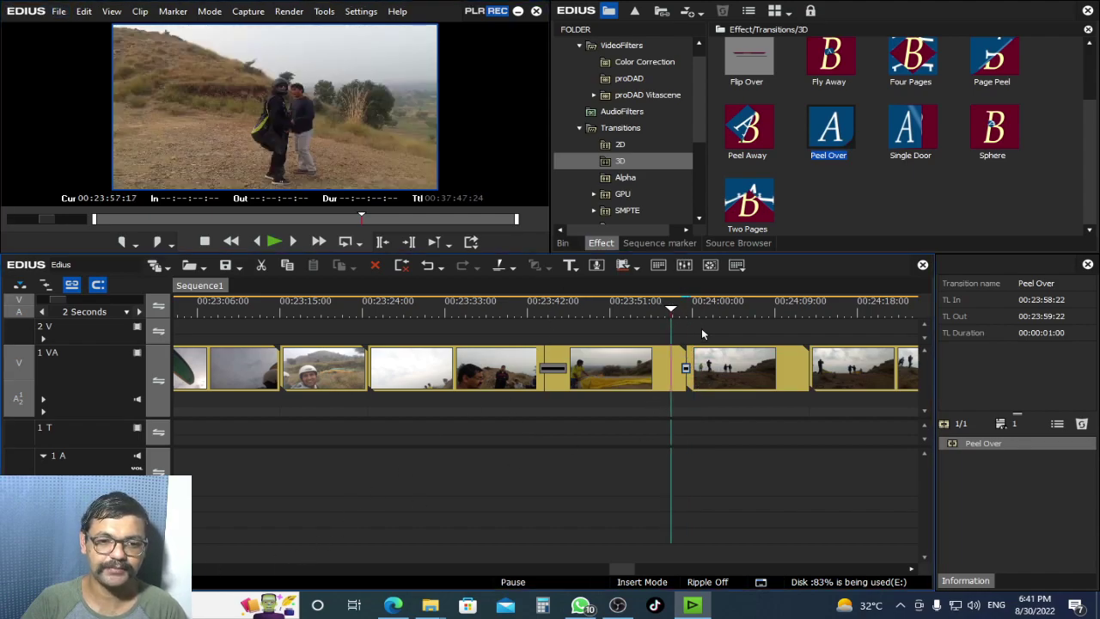
pyautogui.scroll(2, 700, 370)
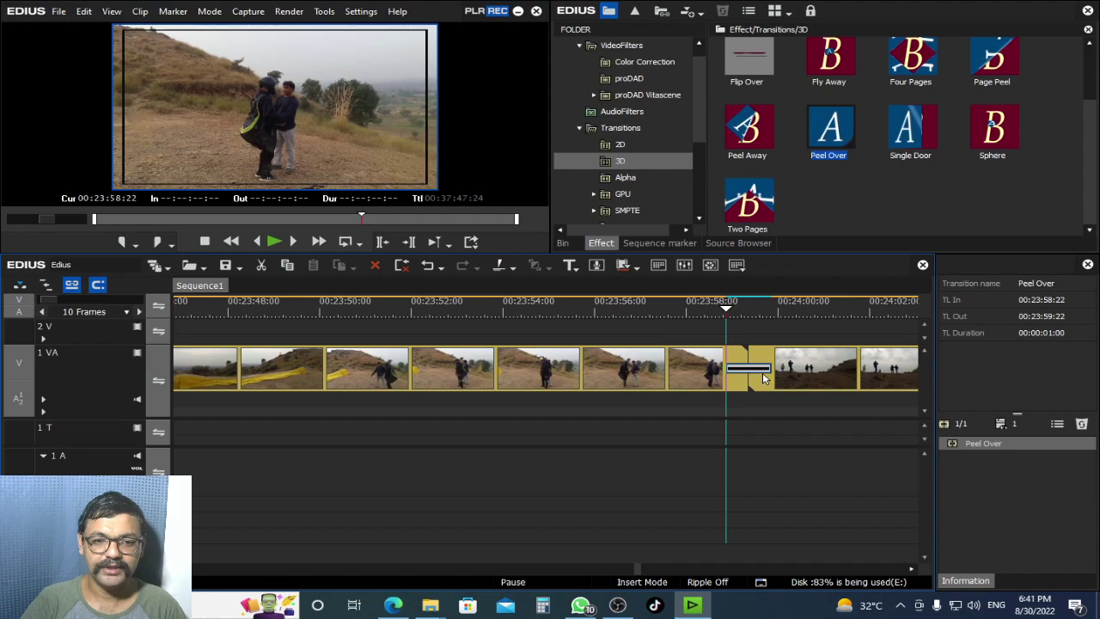
pyautogui.moveTo(769, 370); pyautogui.dragTo(861, 386)
pyautogui.click(643, 308)
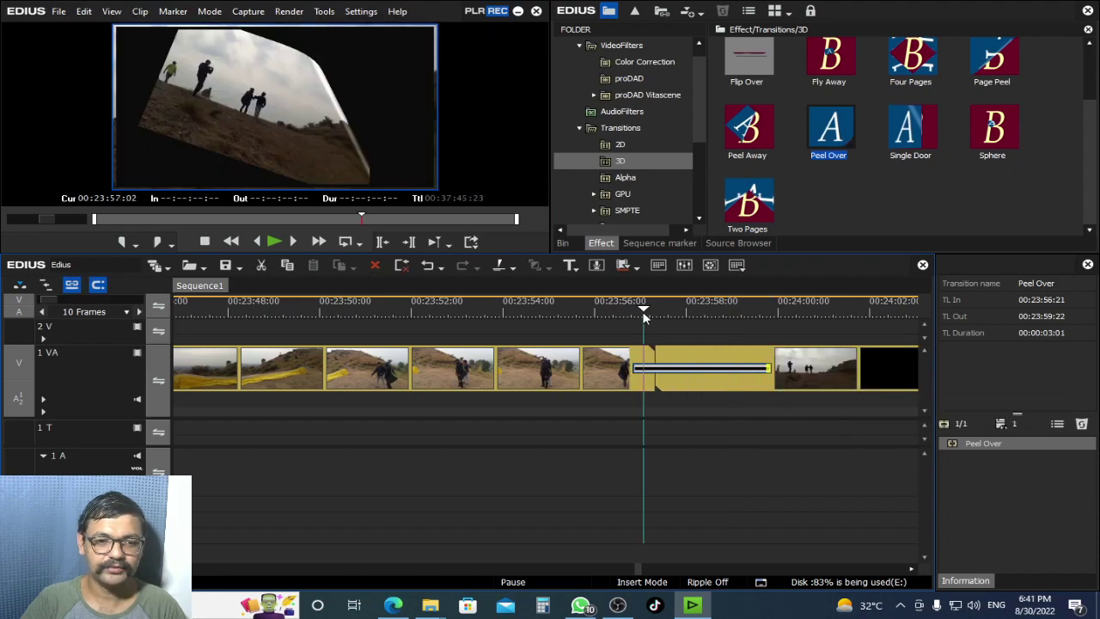
pyautogui.press('space')
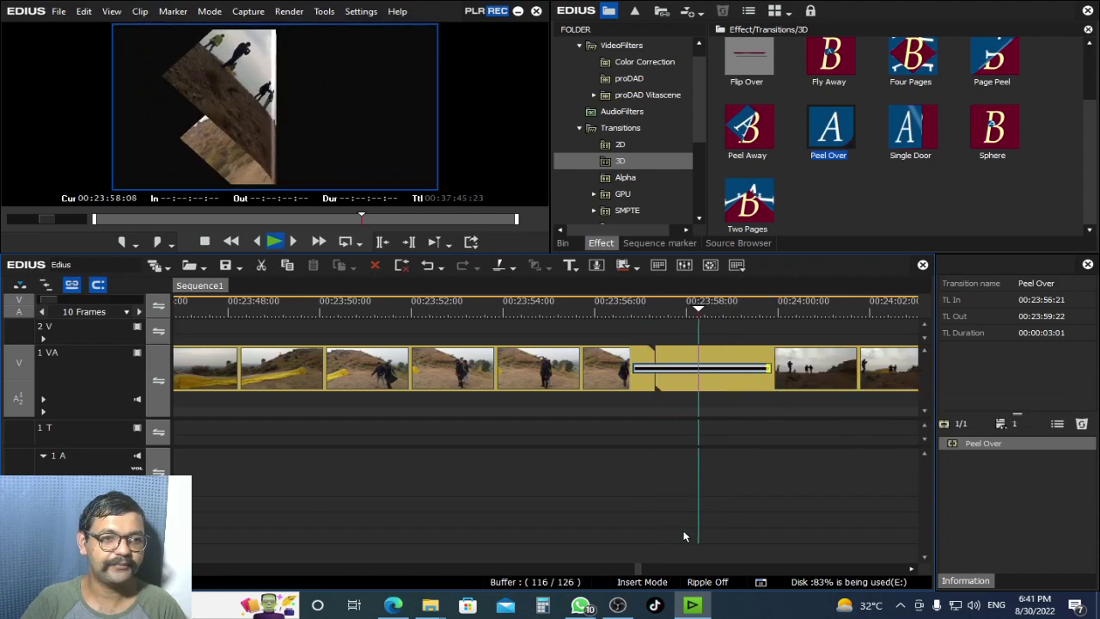
pyautogui.press('space')
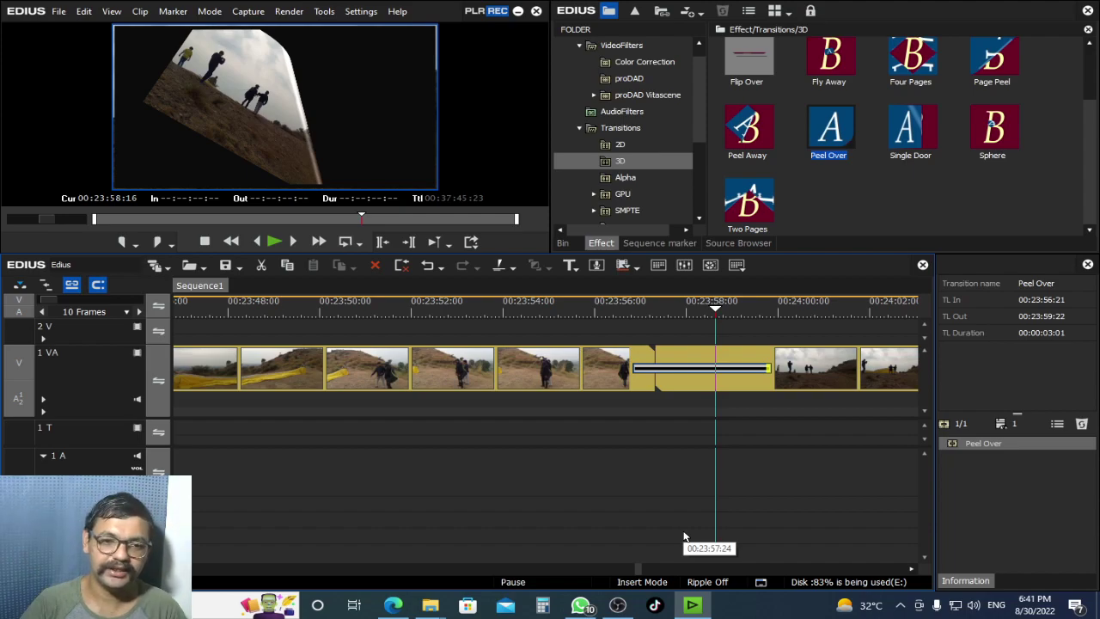
pyautogui.click(633, 308)
pyautogui.press('space')
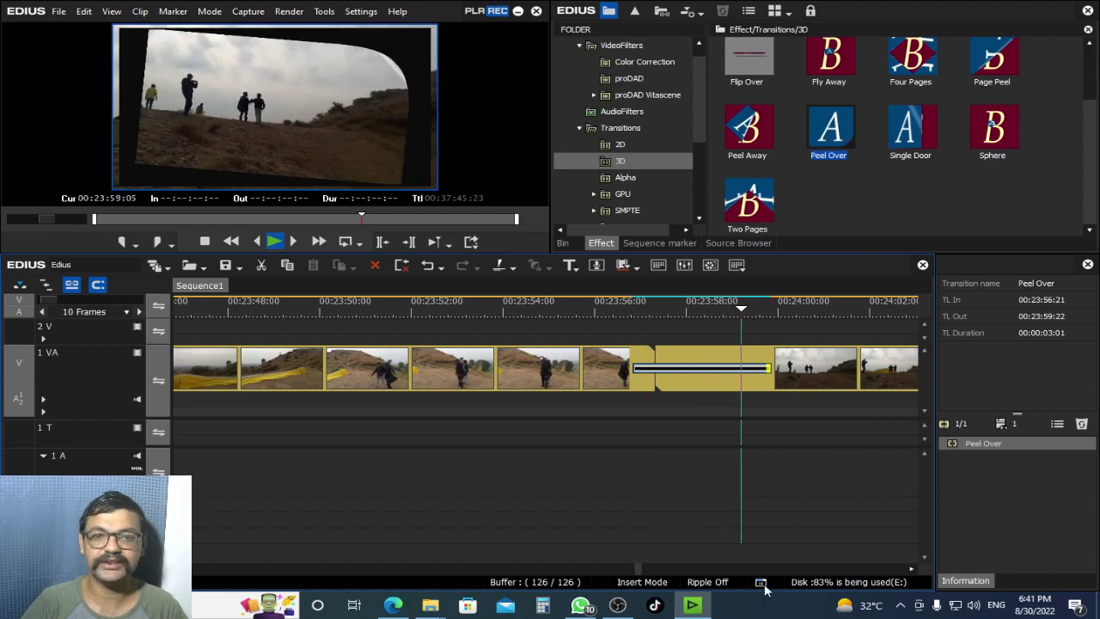
# Replace Peel Over with the 3D Page Peel transition and play it, pausing mid-peel
pyautogui.moveTo(992, 60); pyautogui.dragTo(687, 368)
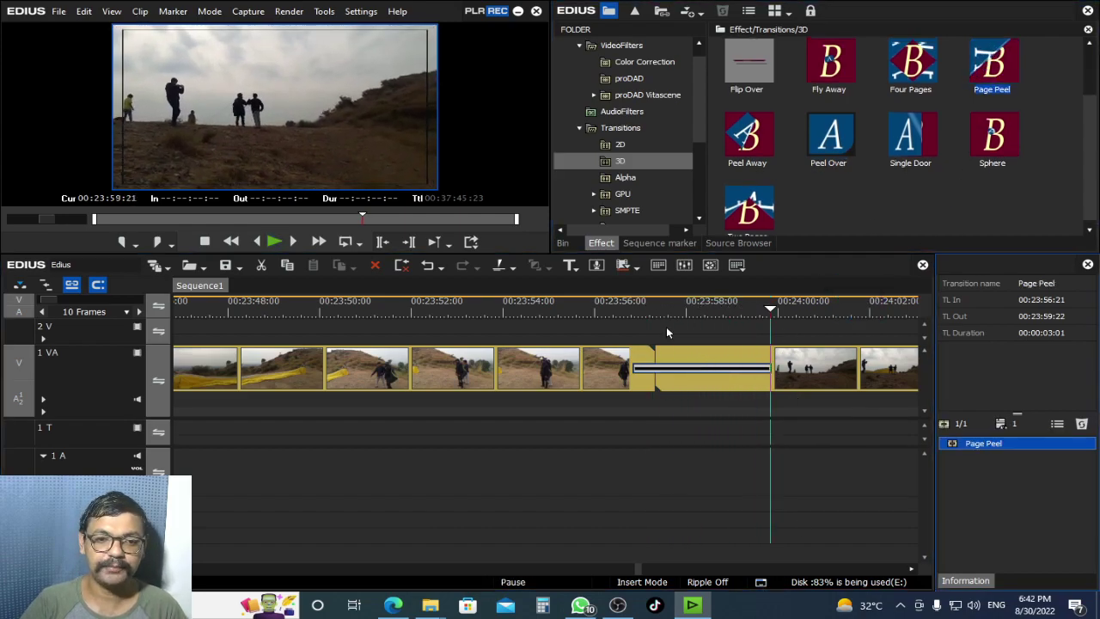
pyautogui.click(630, 307)
pyautogui.press('space')
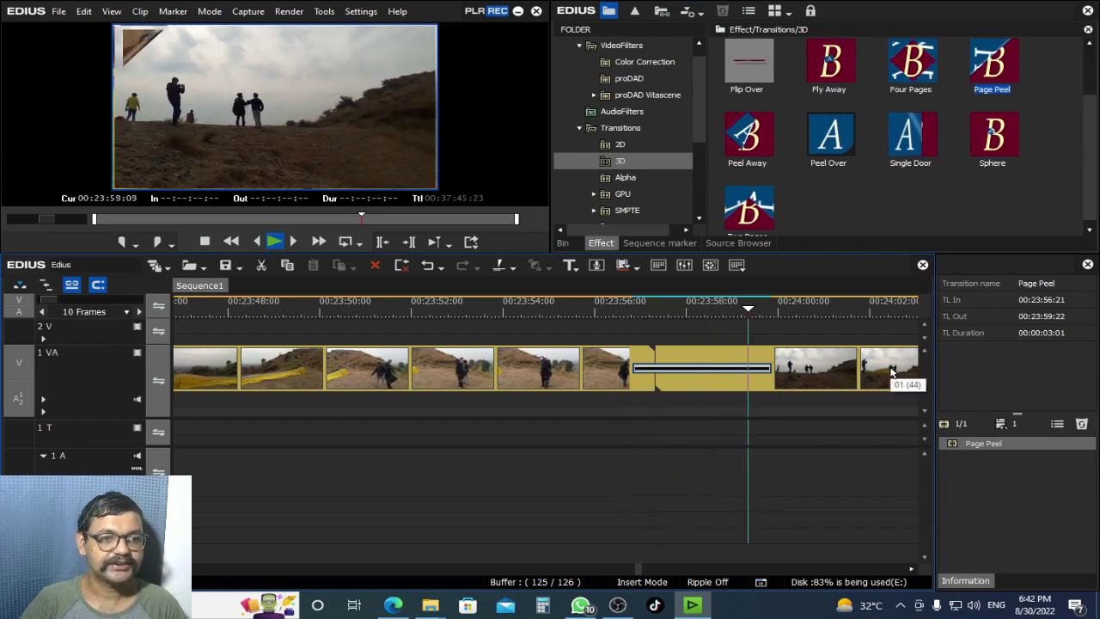
pyautogui.click(614, 305)
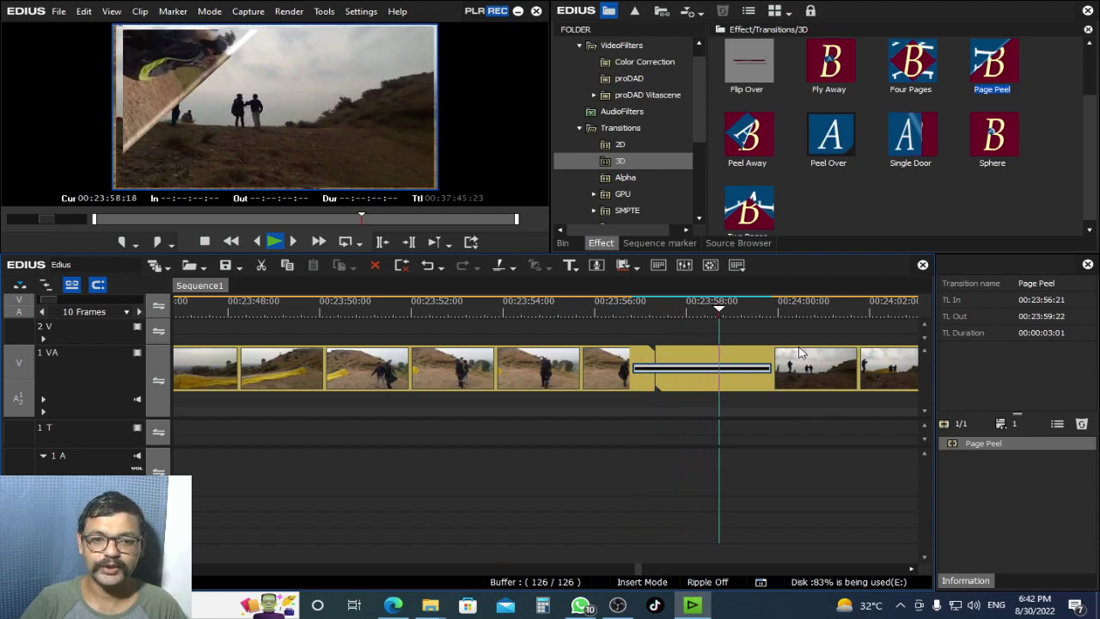
pyautogui.press('space')
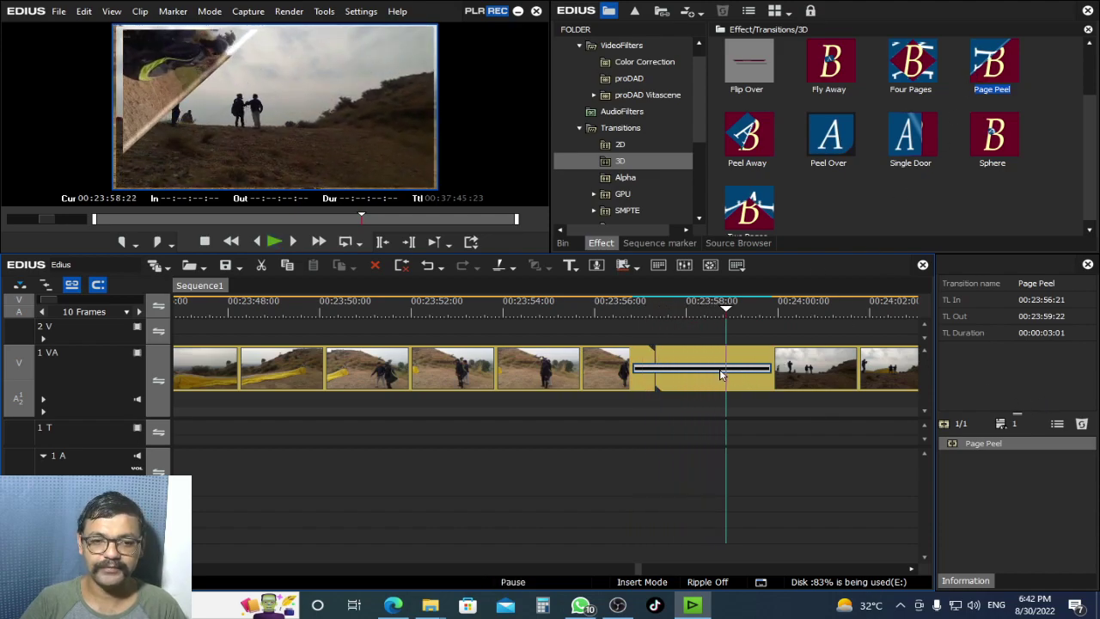
# Open the Page Peel settings and set the peel direction angle to -268 and the radius to 66
pyautogui.doubleClick(1000, 442)
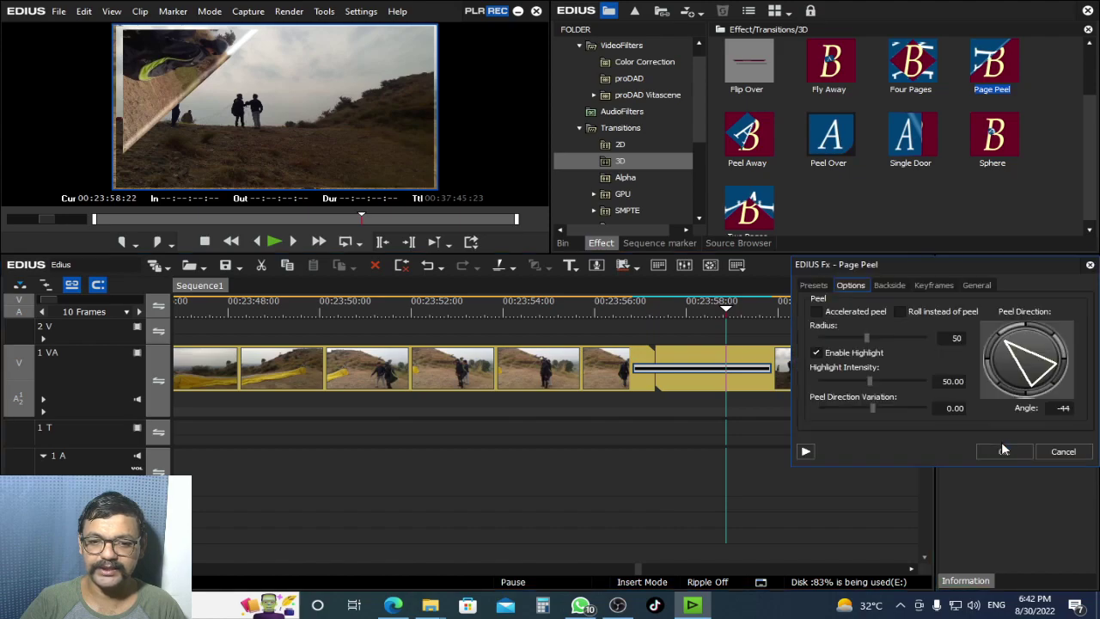
pyautogui.moveTo(687, 310); pyautogui.dragTo(706, 309)
pyautogui.moveTo(995, 356); pyautogui.dragTo(1025, 404)
pyautogui.moveTo(867, 339); pyautogui.dragTo(814, 360)
pyautogui.moveTo(664, 319); pyautogui.dragTo(708, 329)
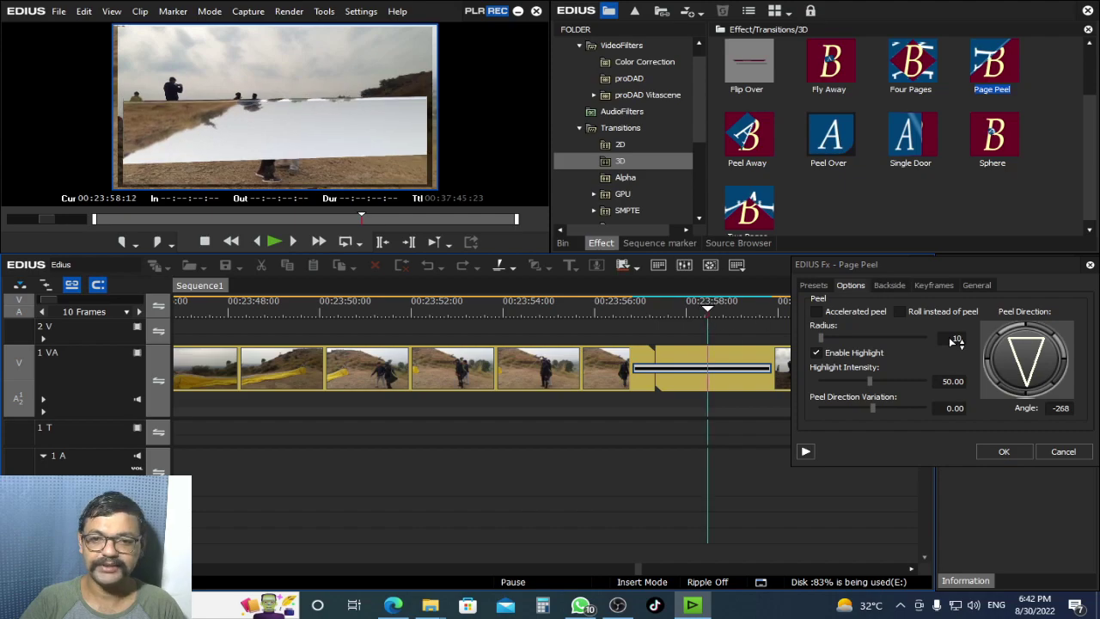
pyautogui.moveTo(828, 337); pyautogui.dragTo(832, 340)
pyautogui.moveTo(858, 338); pyautogui.dragTo(885, 340)
pyautogui.click(726, 312)
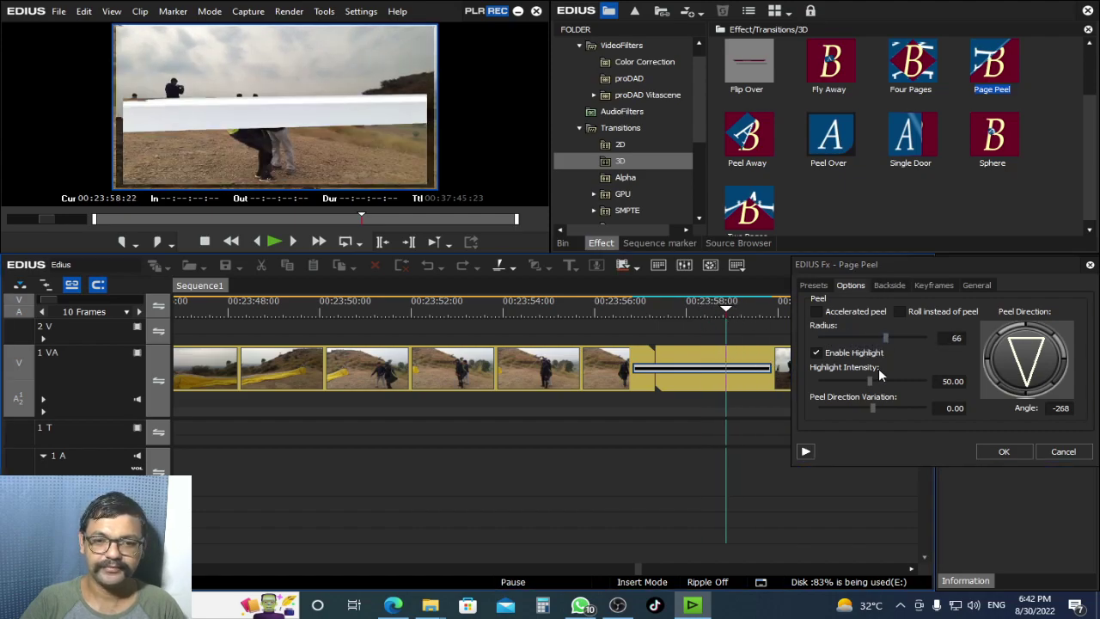
# Set Page Peel's highlight intensity to 67.17 and peel direction variation to -113.82, and play the result
pyautogui.moveTo(870, 380); pyautogui.dragTo(841, 411)
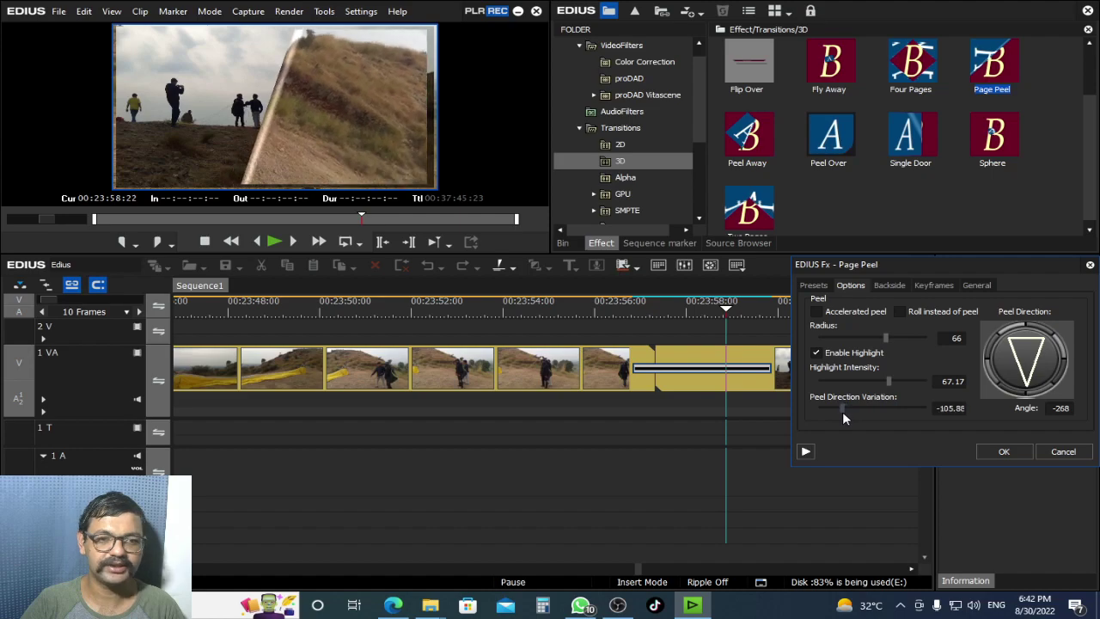
pyautogui.click(625, 308)
pyautogui.press('space')
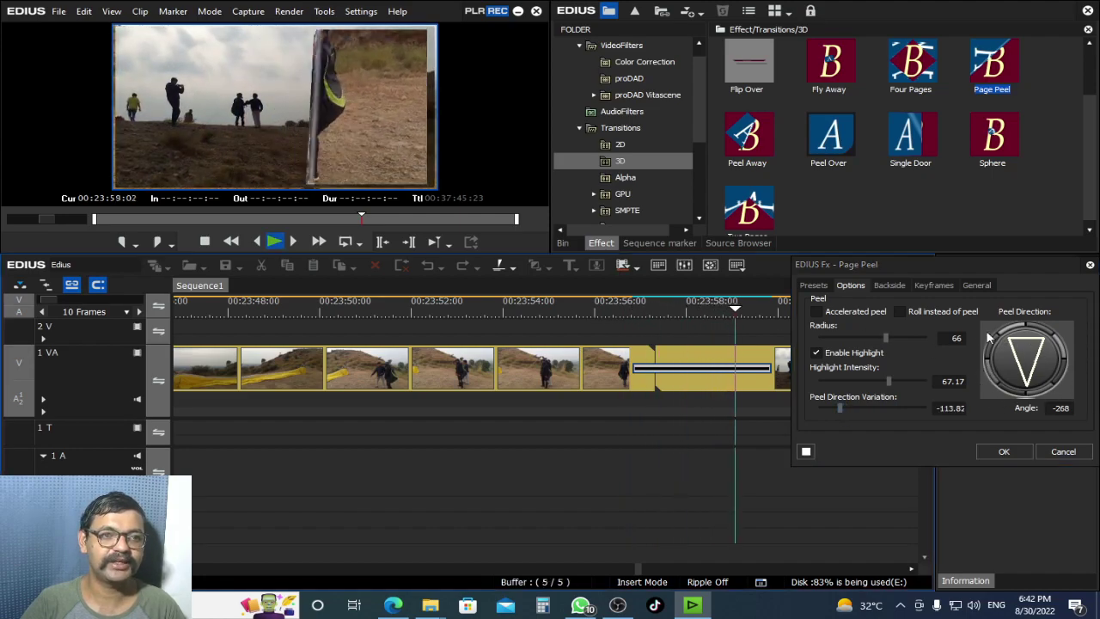
pyautogui.click(691, 309)
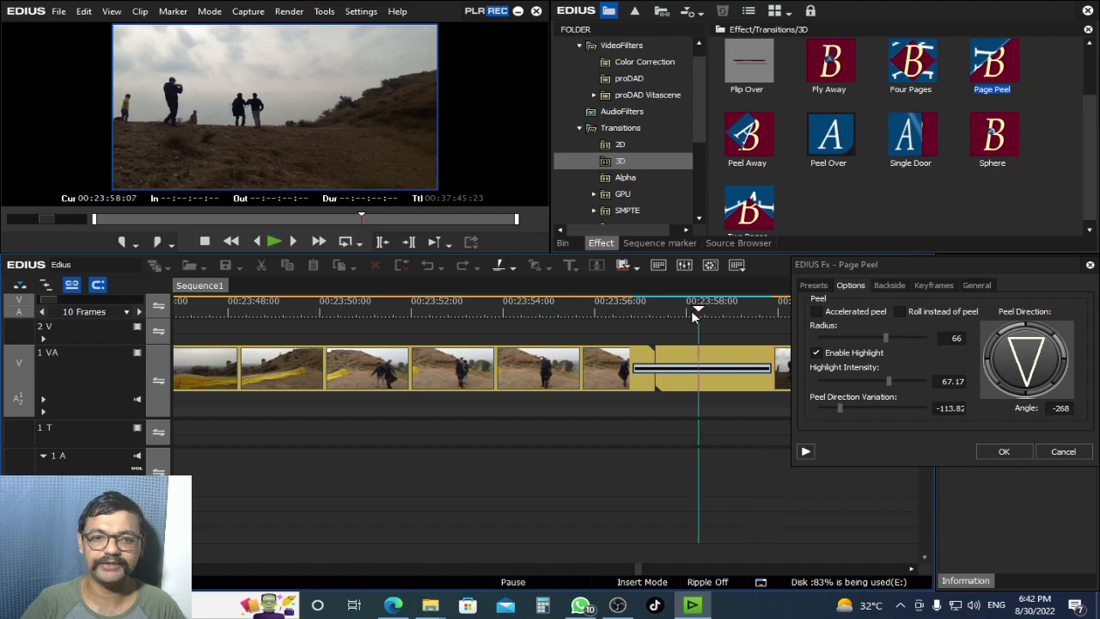
# Try the Accelerated Peel, Accelerated Roll and Peeking - Top Left presets on Page Peel, scrubbing through the transition
pyautogui.click(813, 285)
pyautogui.click(831, 327)
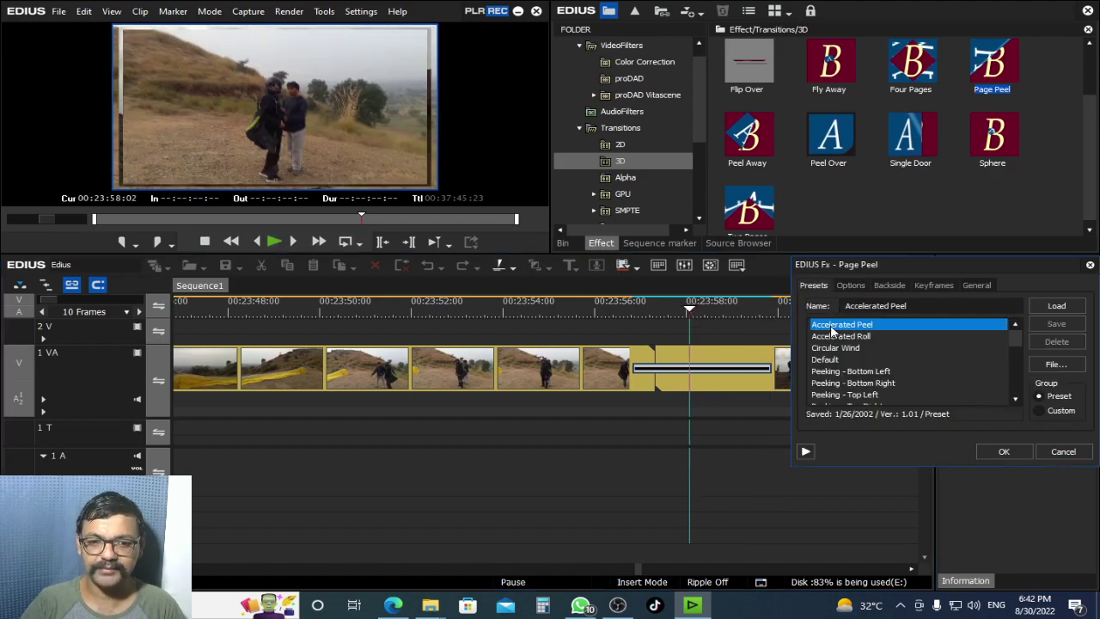
pyautogui.moveTo(642, 313); pyautogui.dragTo(714, 342)
pyautogui.click(838, 336)
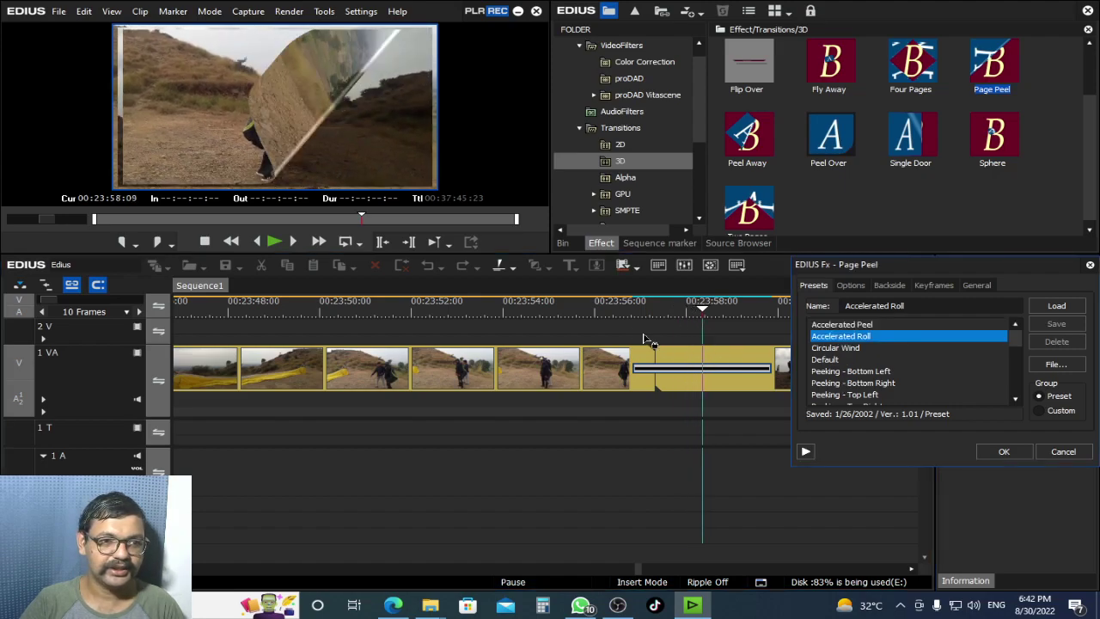
pyautogui.click(839, 394)
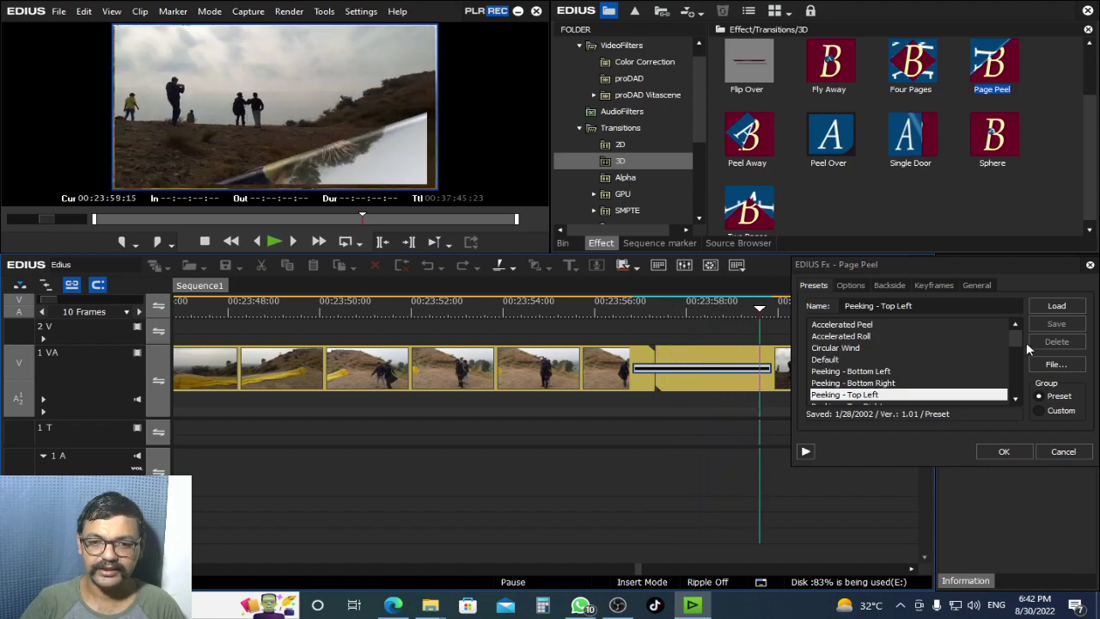
# Try Page Peel's Peeling U-Turn to the Right preset, and switch to the Unpeeling from the Bottom Left preset
pyautogui.moveTo(1019, 341); pyautogui.dragTo(1018, 364)
pyautogui.click(856, 360)
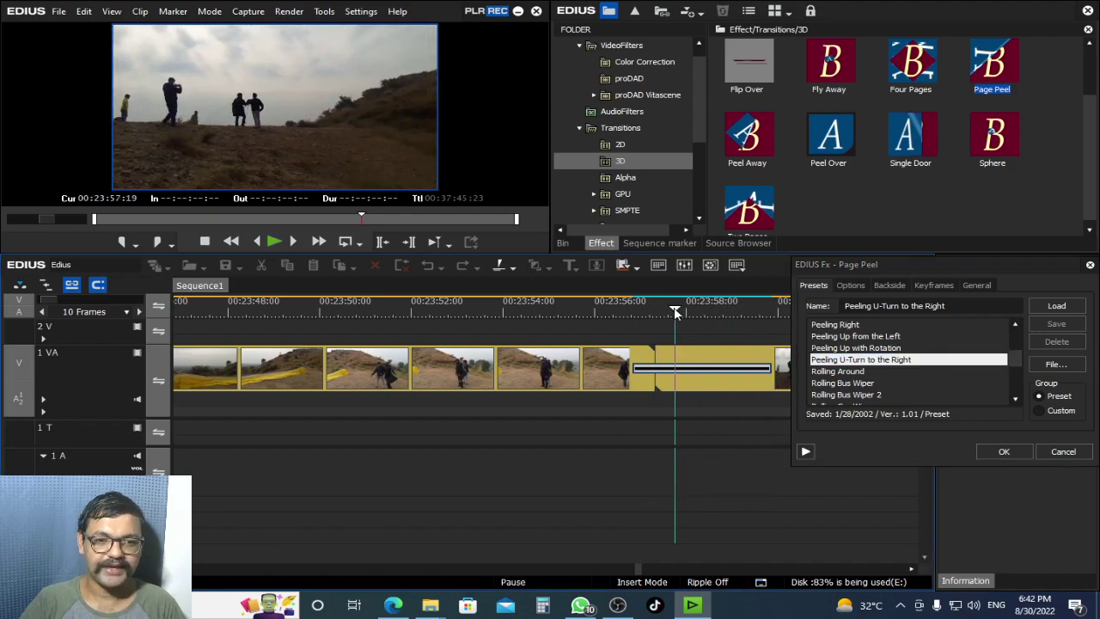
pyautogui.click(1016, 376)
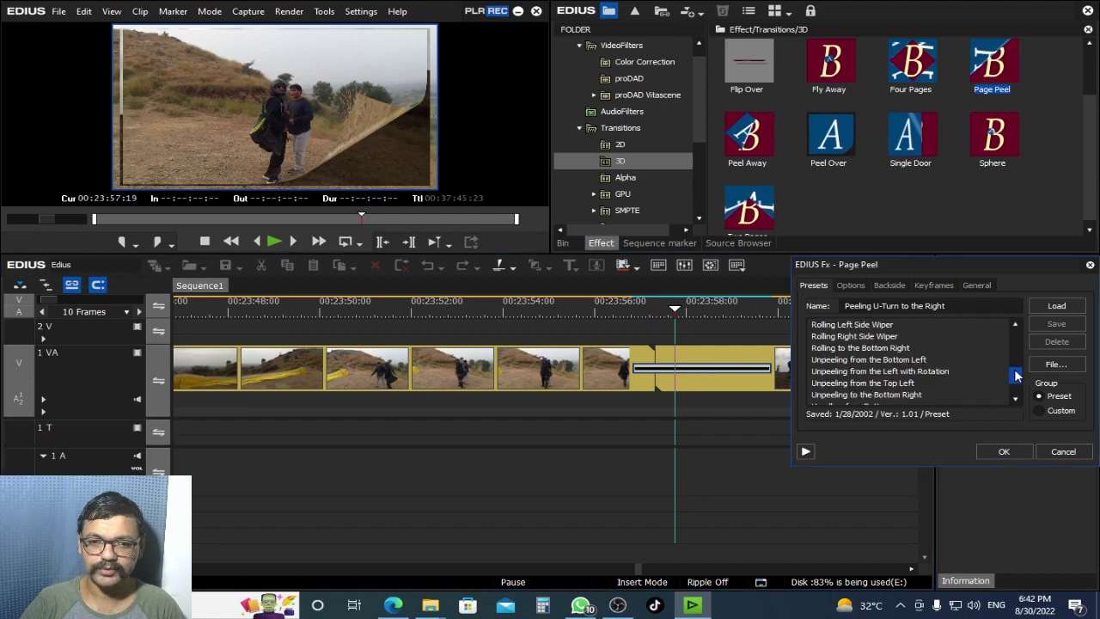
pyautogui.click(837, 361)
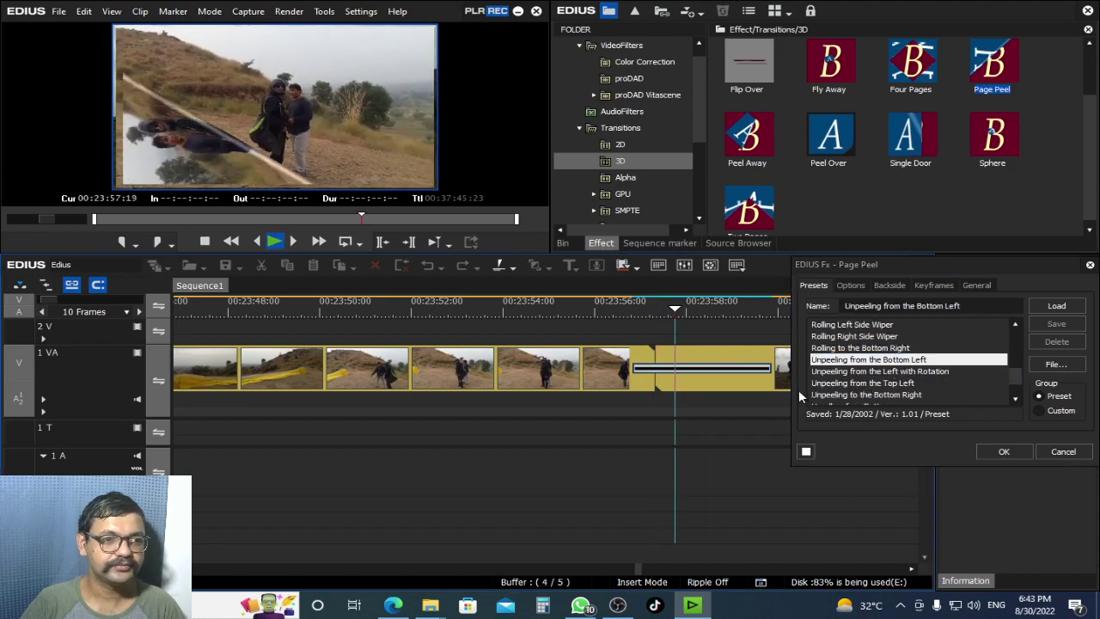
# Turn off Render in reverse order for Page Peel, preview the peel, and turn the option back on
pyautogui.click(974, 285)
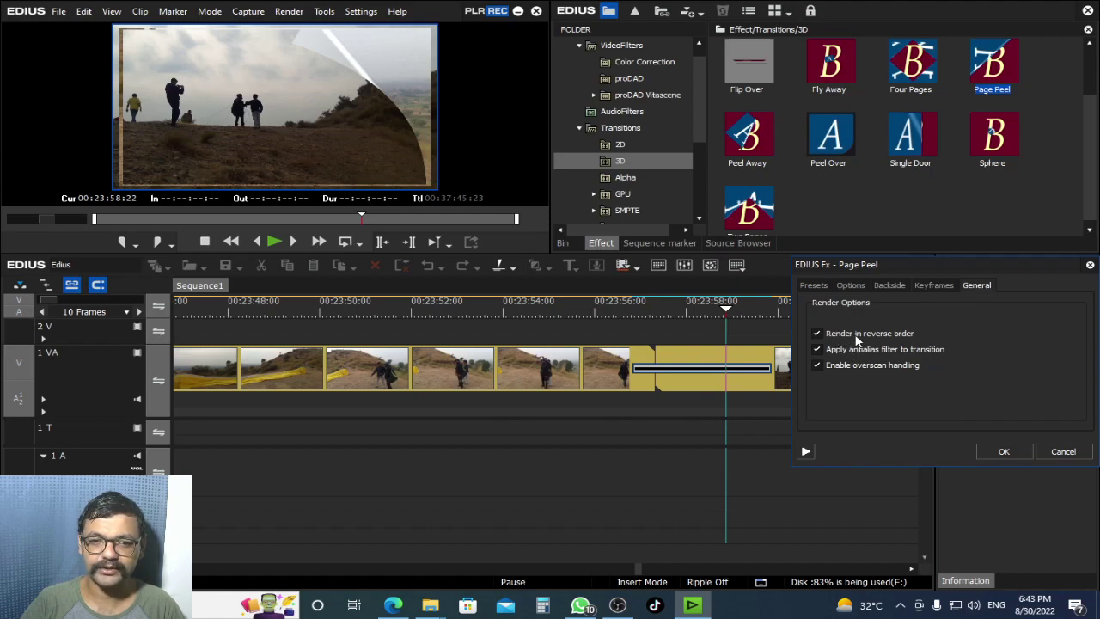
pyautogui.click(819, 334)
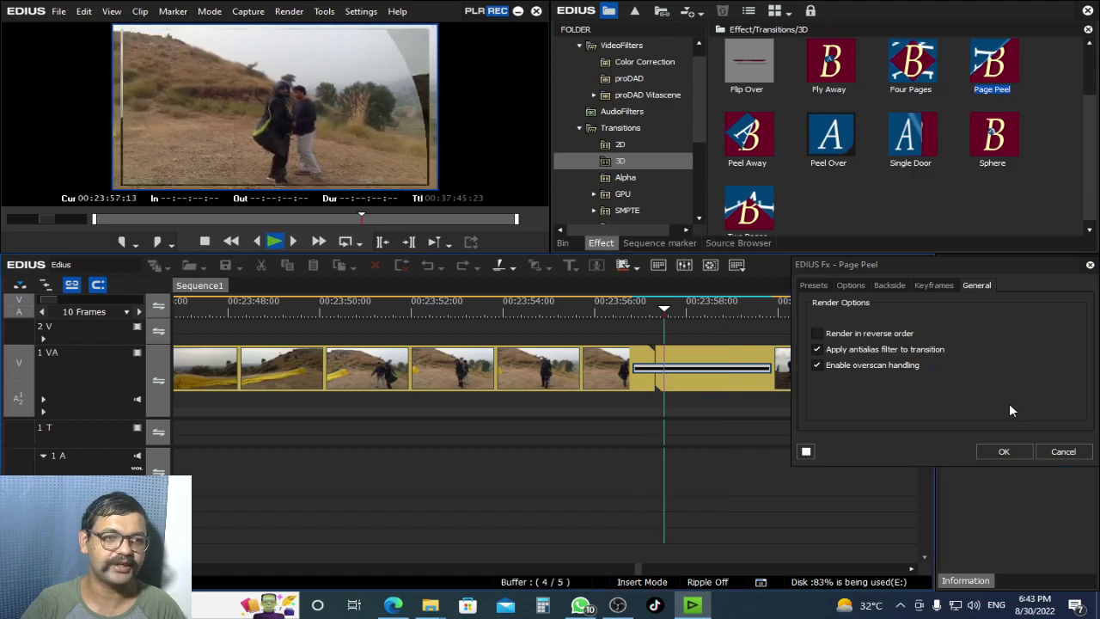
pyautogui.click(712, 310)
pyautogui.moveTo(711, 311); pyautogui.dragTo(720, 312)
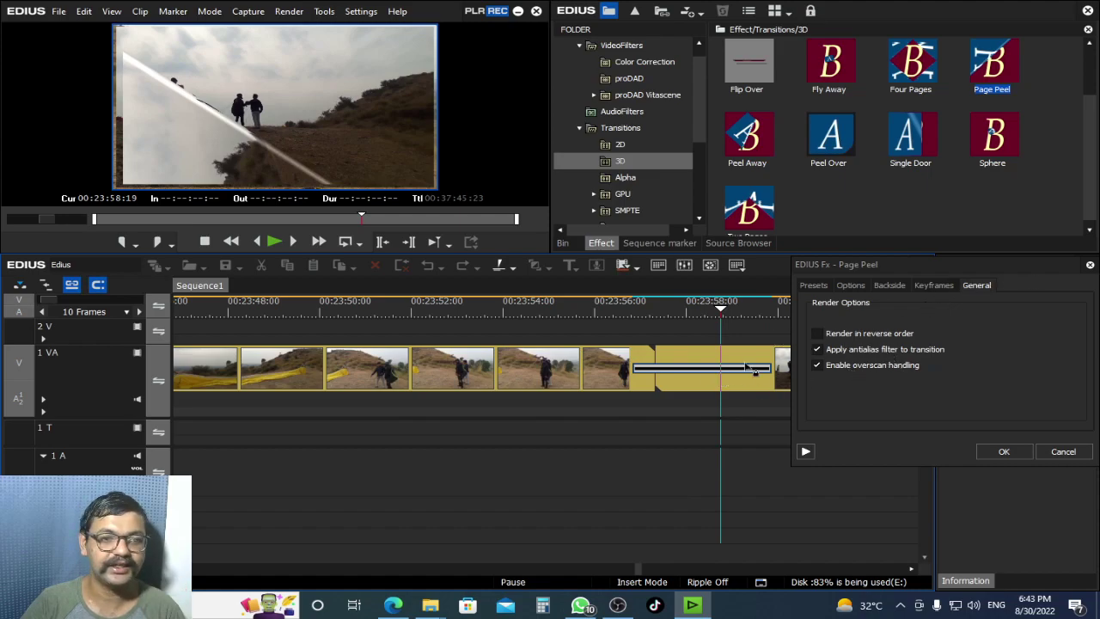
pyautogui.click(835, 333)
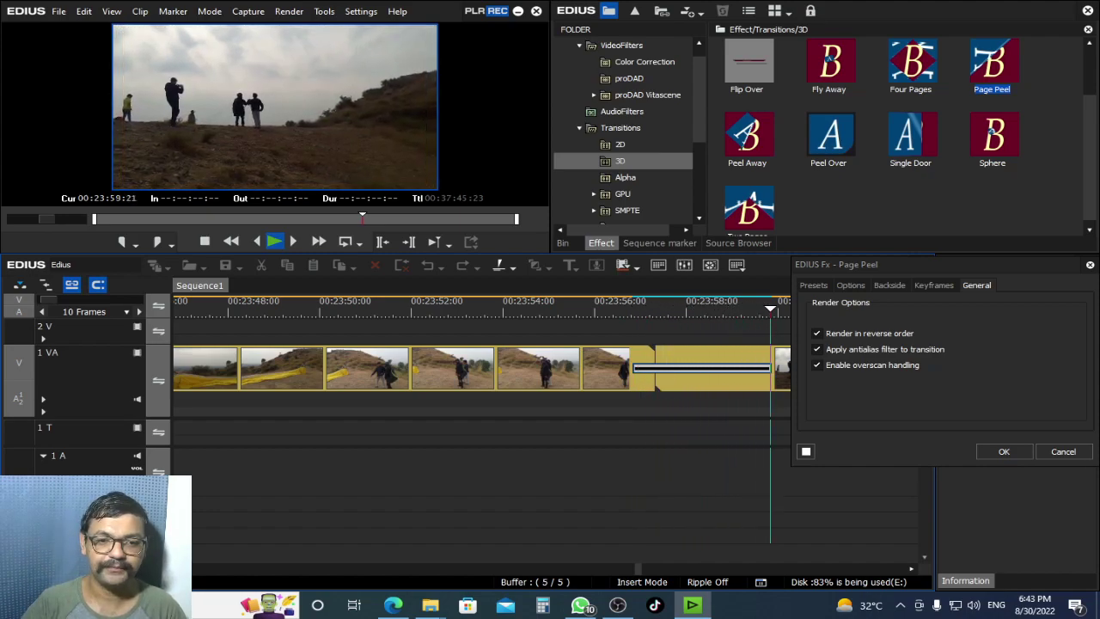
# Play the reversed Page Peel in full screen, return to the editor and scrub through the transition
pyautogui.click(680, 304)
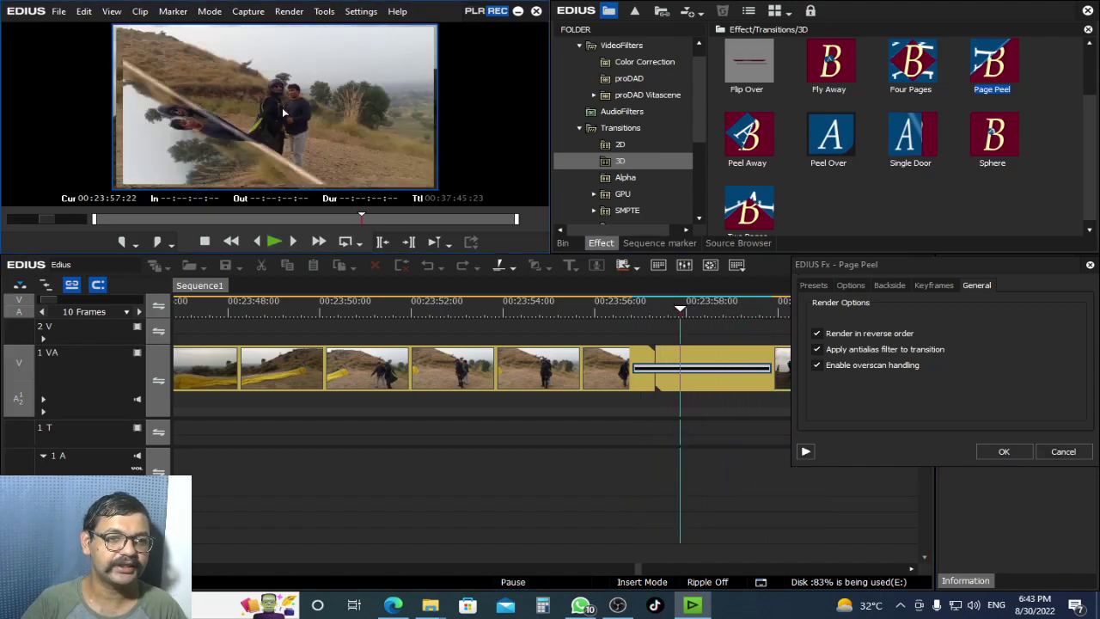
pyautogui.doubleClick(282, 107)
pyautogui.press('space')
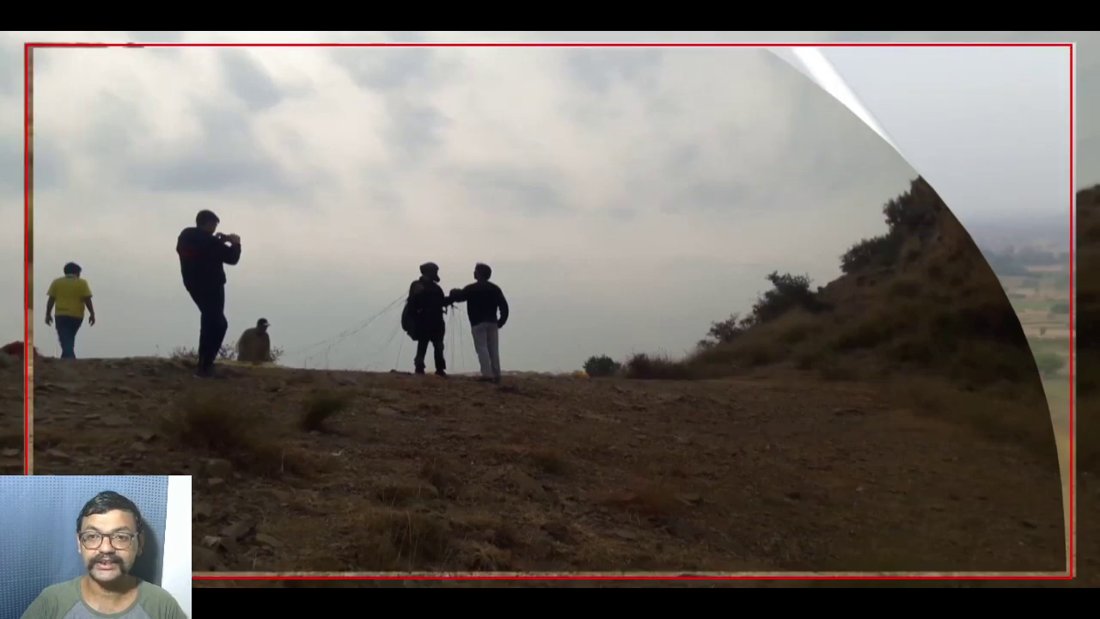
pyautogui.press('Escape')
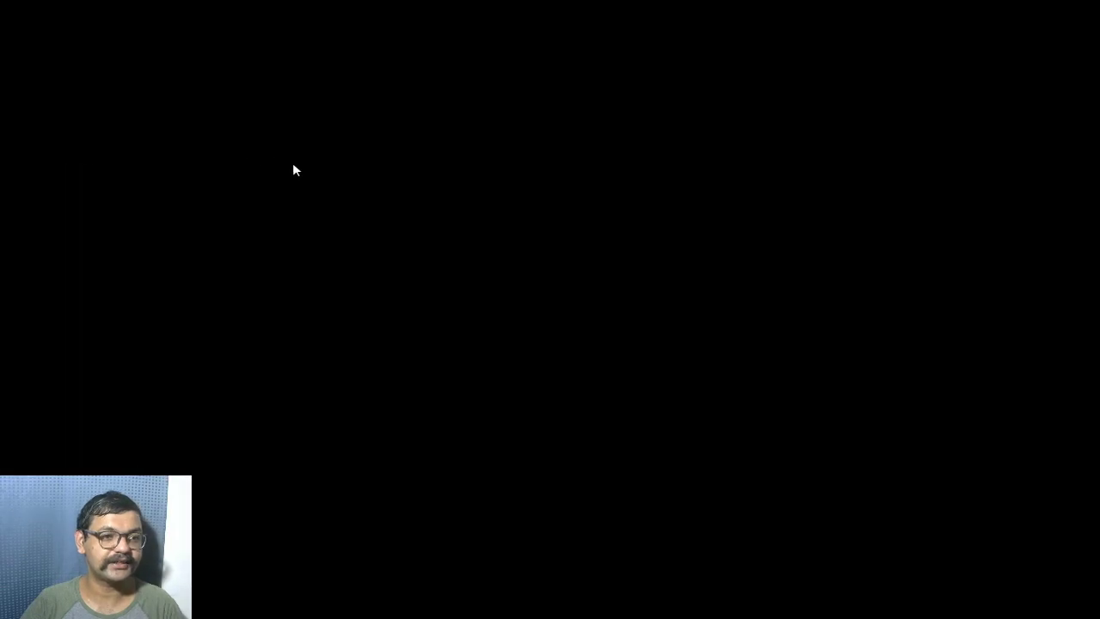
pyautogui.click(508, 337)
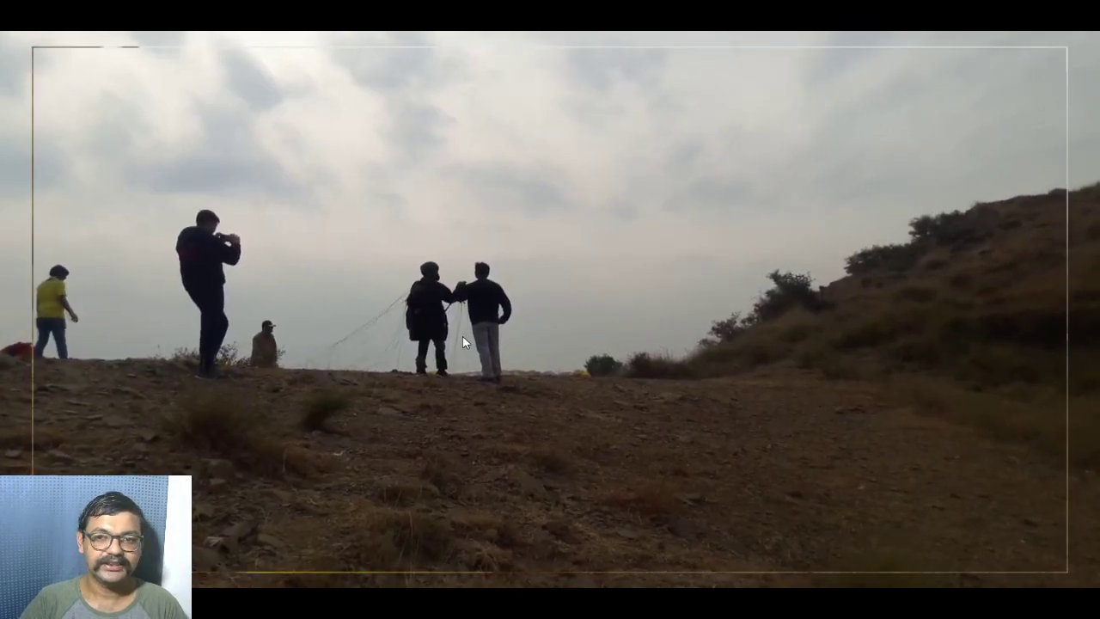
pyautogui.press('Escape')
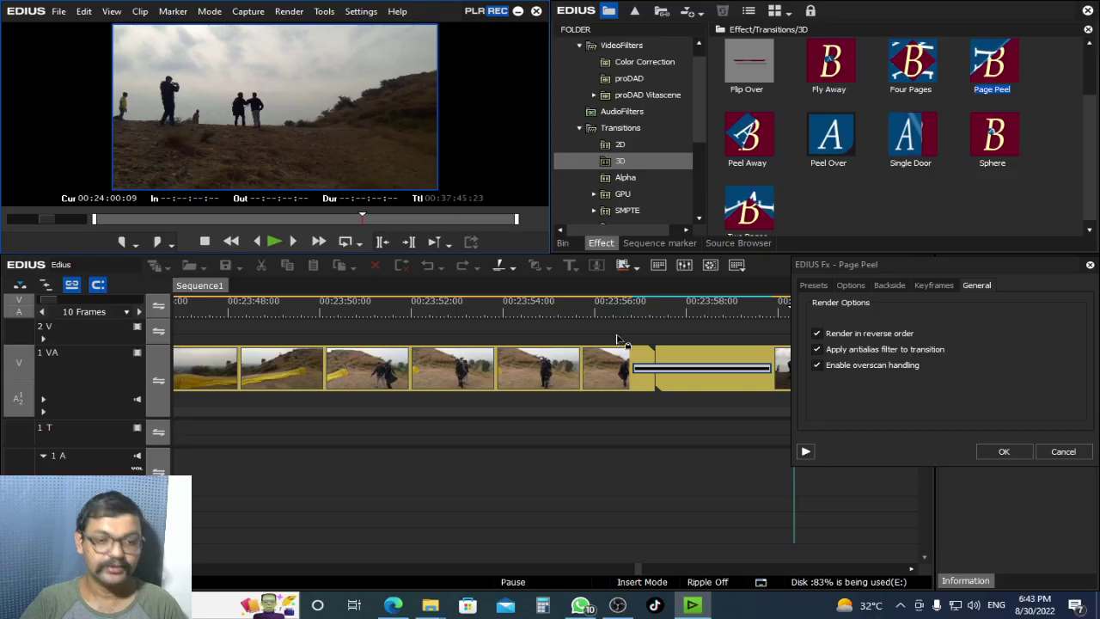
pyautogui.moveTo(656, 312)
pyautogui.mouseDown()
pyautogui.moveTo(746, 319)
pyautogui.moveTo(675, 314)
pyautogui.mouseUp()
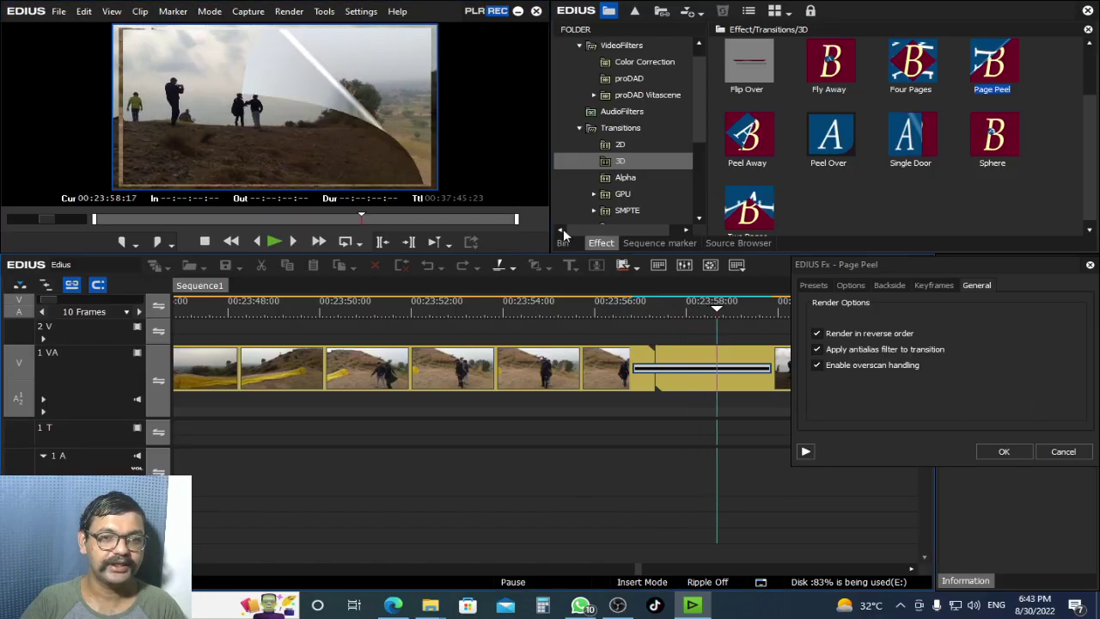
# Turn off overscan handling for Page Peel, apply the settings, and play the transition in full screen
pyautogui.click(816, 366)
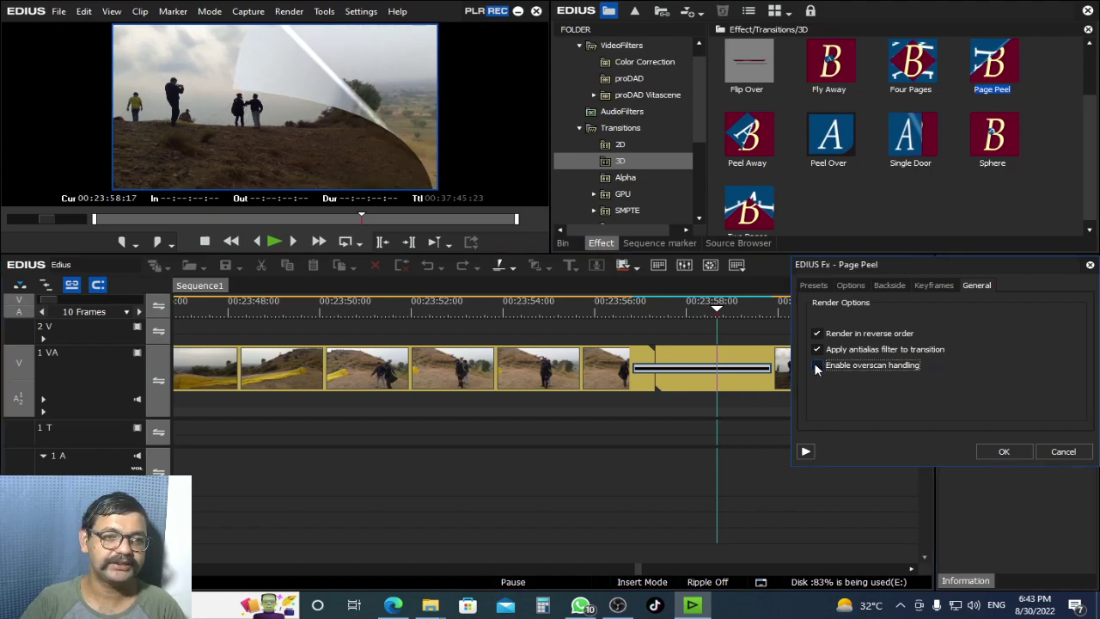
pyautogui.click(1003, 448)
pyautogui.click(630, 313)
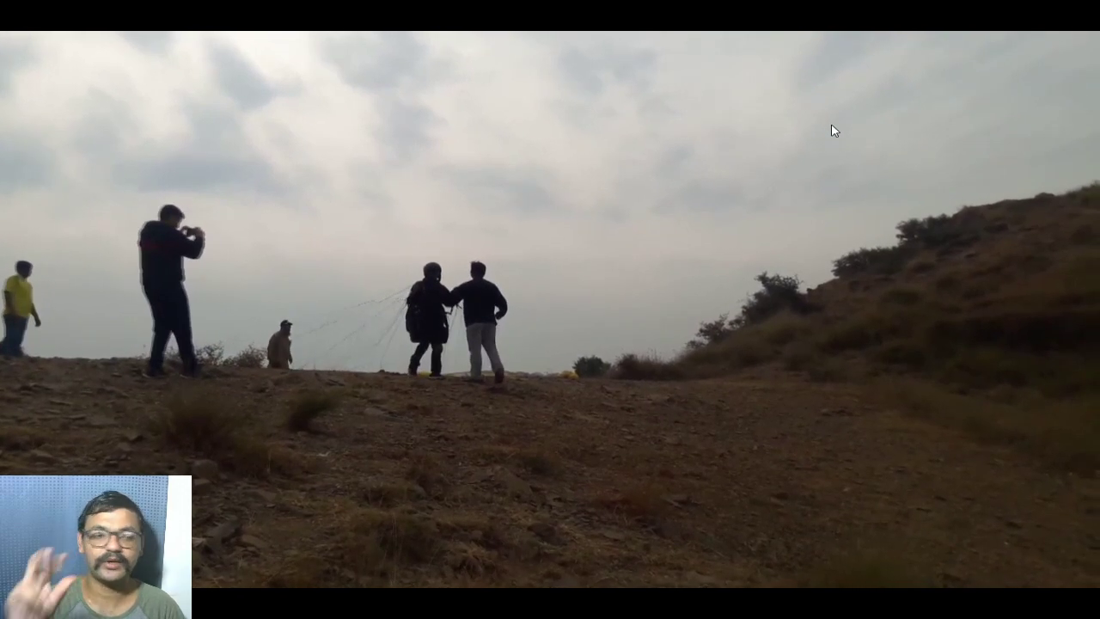
pyautogui.press('Escape')
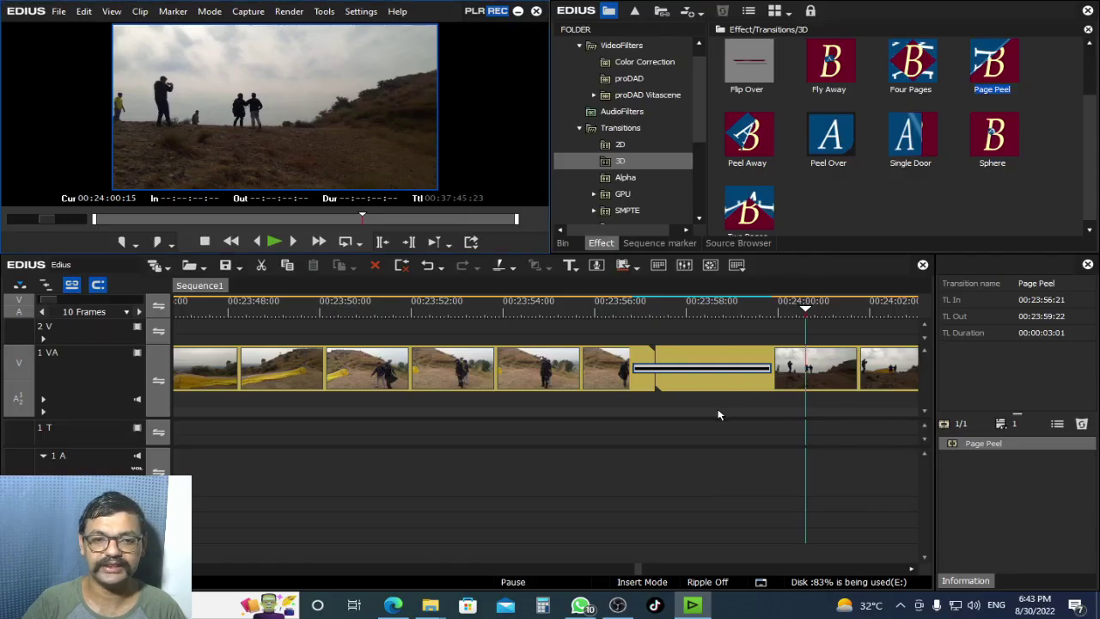
# Replace Page Peel with proDAD's Vitascene Transition at the same cut, and open its settings
pyautogui.moveTo(700, 107)
pyautogui.mouseDown()
pyautogui.moveTo(696, 212)
pyautogui.moveTo(699, 123)
pyautogui.mouseUp()
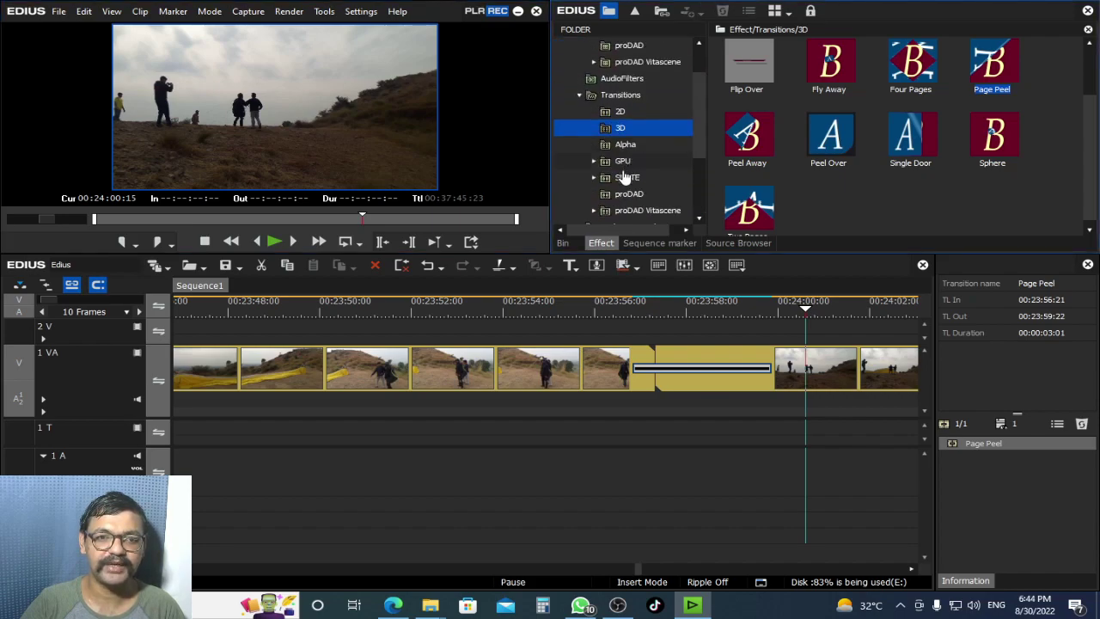
pyautogui.scroll(-2, 631, 189)
pyautogui.click(634, 96)
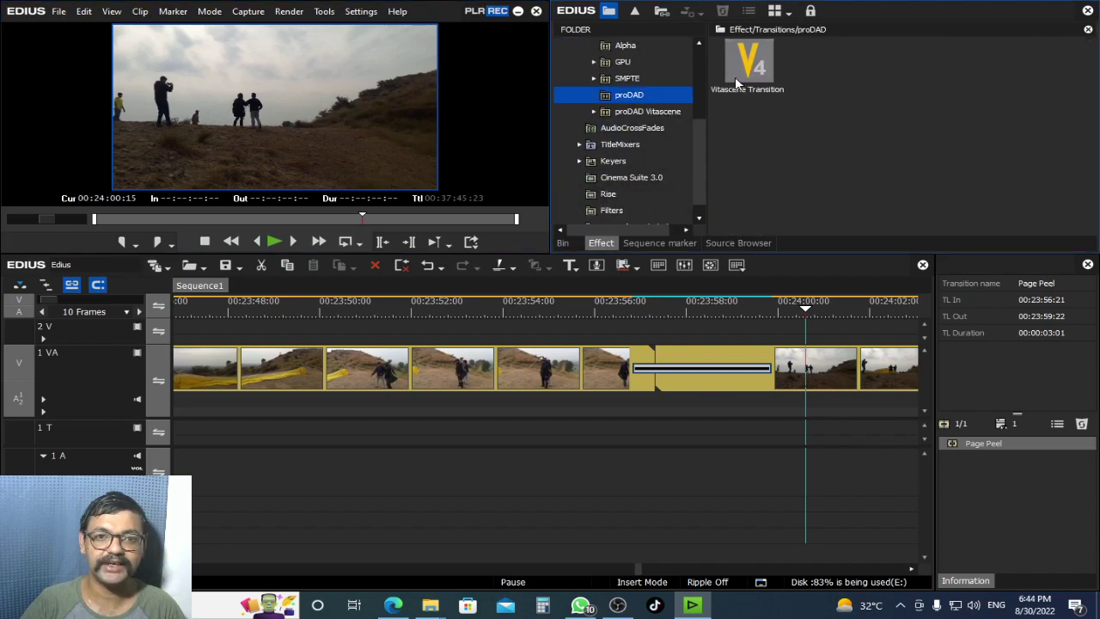
pyautogui.moveTo(783, 67); pyautogui.dragTo(710, 378)
pyautogui.click(710, 325)
pyautogui.doubleClick(714, 369)
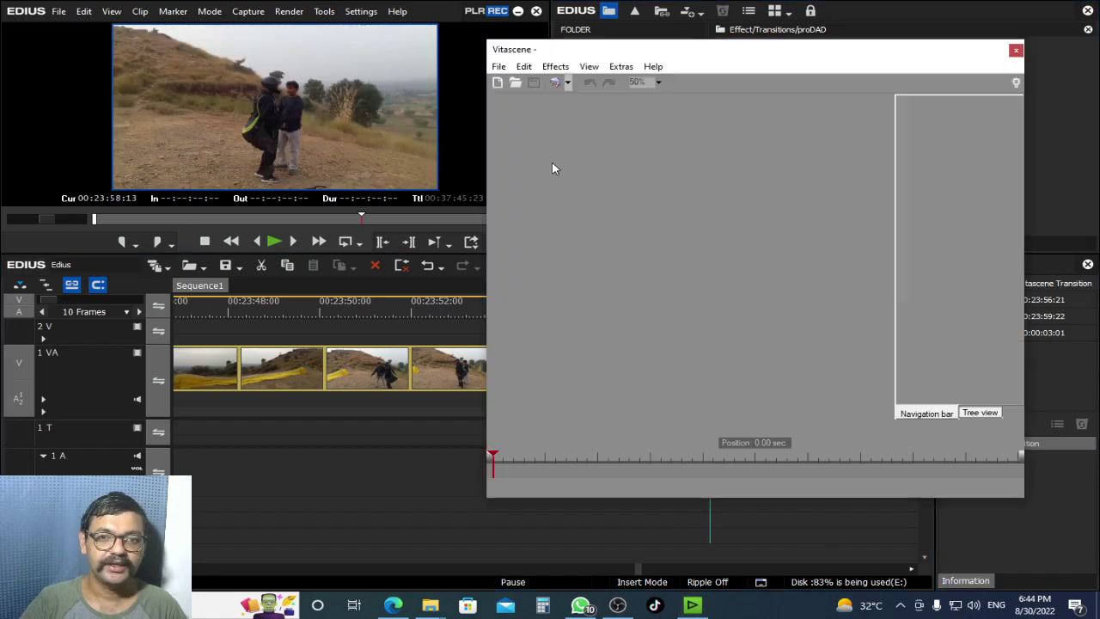
# Close Vitascene without saving changes, and scrub through the transition on the timeline
pyautogui.click(1015, 52)
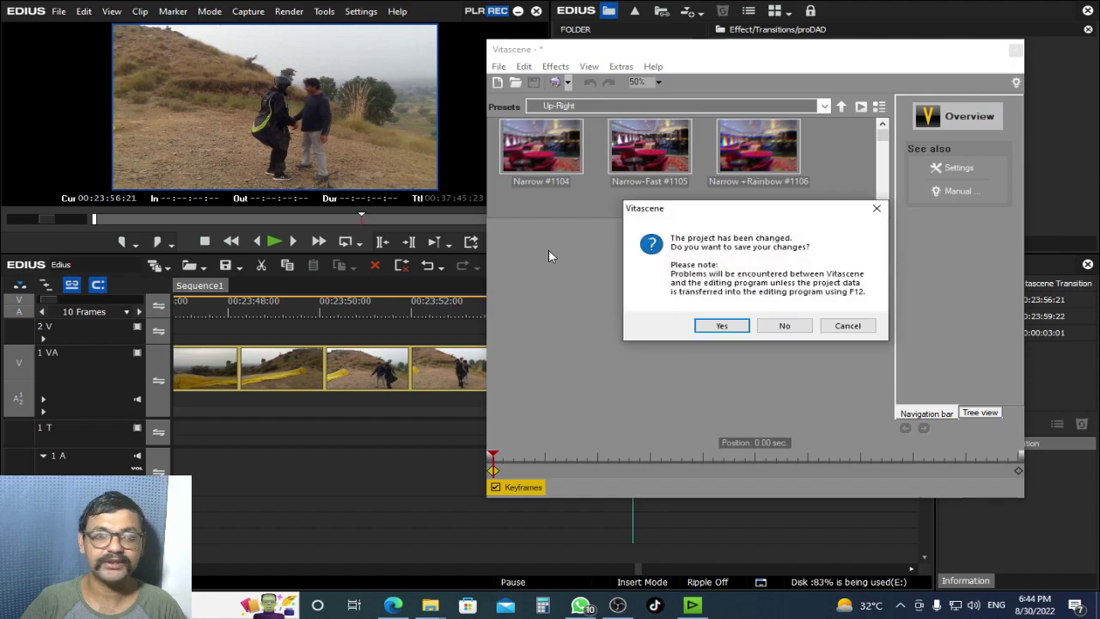
pyautogui.click(859, 332)
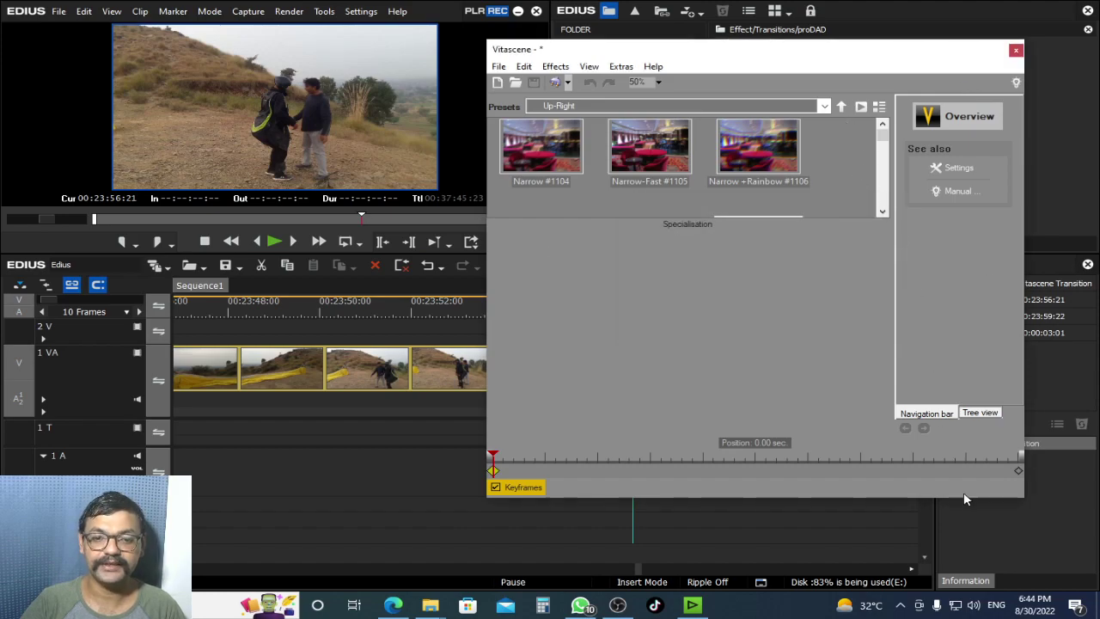
pyautogui.click(1016, 53)
pyautogui.click(786, 326)
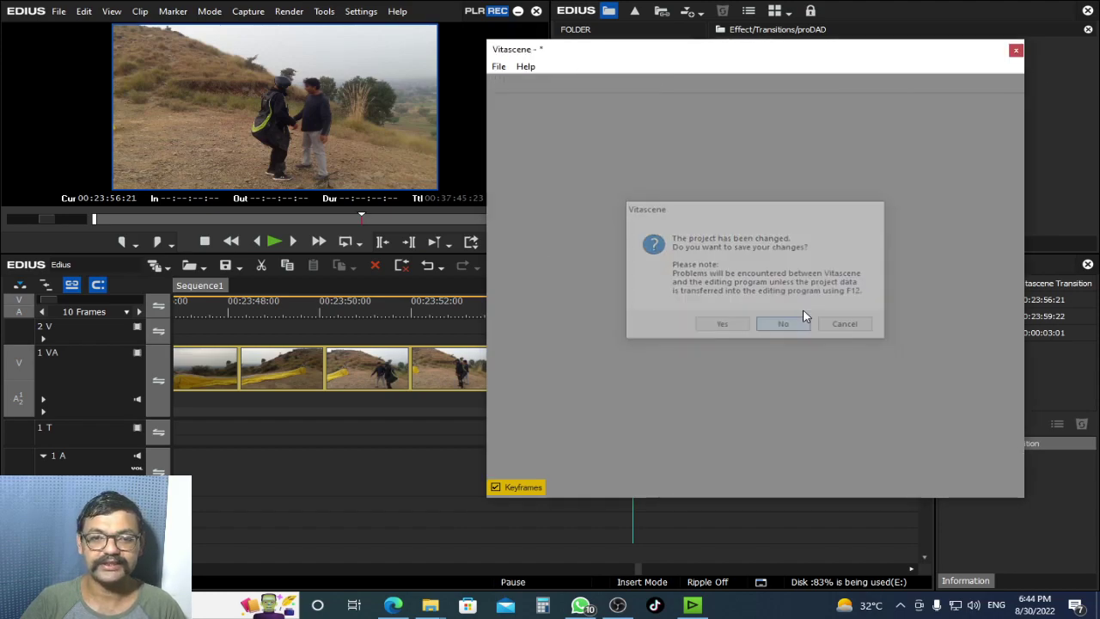
pyautogui.moveTo(699, 312); pyautogui.dragTo(679, 334)
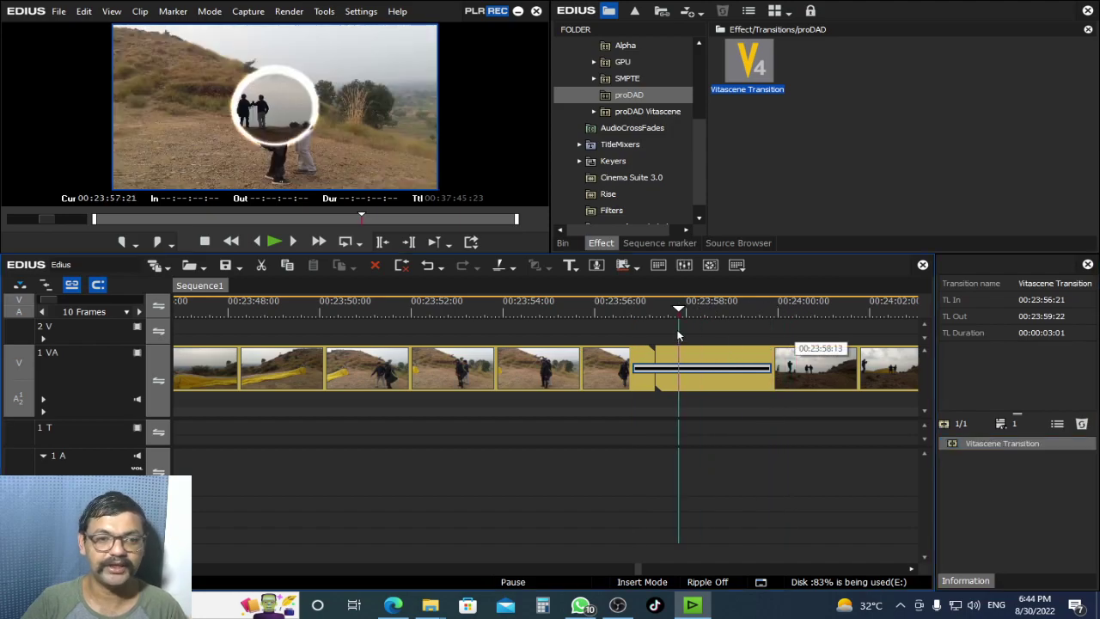
pyautogui.scroll(-5, 678, 367)
pyautogui.scroll(-6, 679, 367)
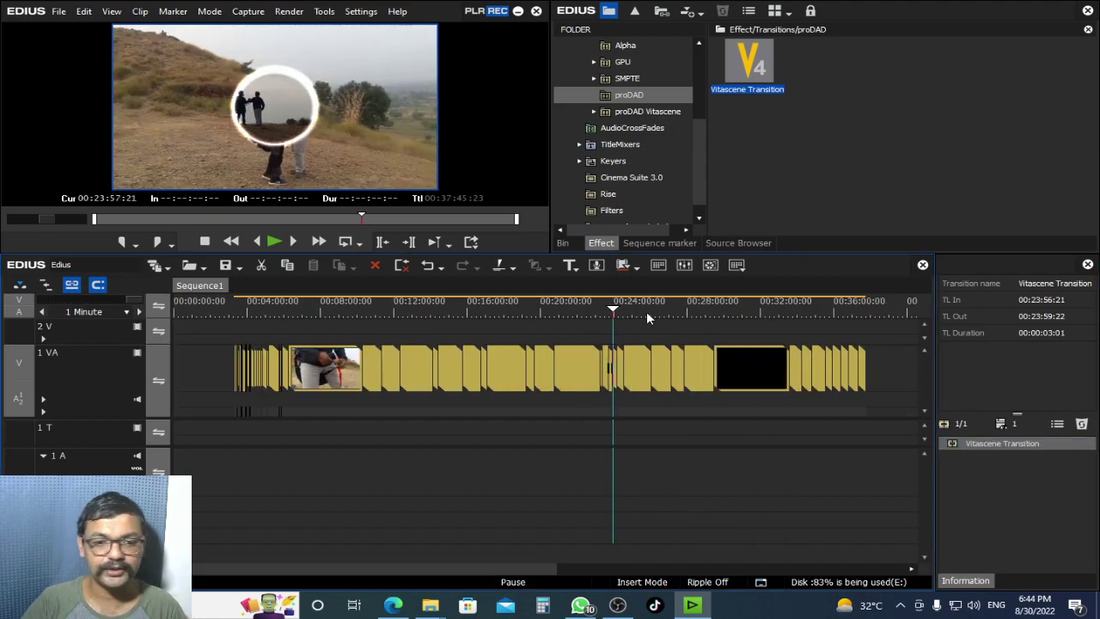
pyautogui.click(701, 311)
pyautogui.click(621, 311)
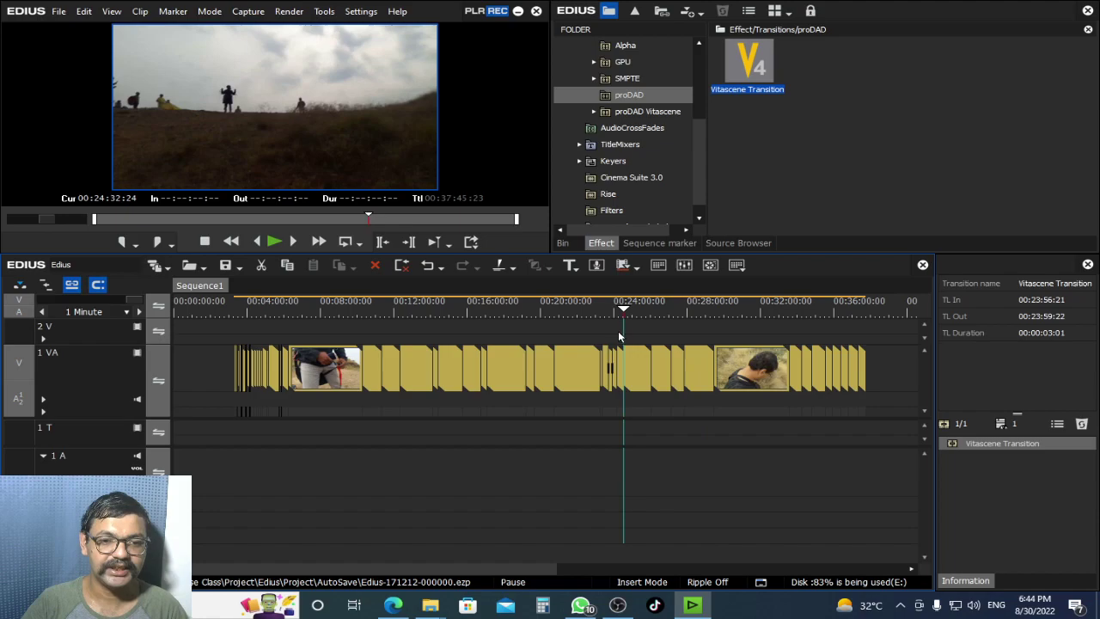
pyautogui.scroll(1, 601, 332)
pyautogui.moveTo(609, 311); pyautogui.dragTo(601, 311)
pyautogui.moveTo(531, 322); pyautogui.dragTo(795, 457)
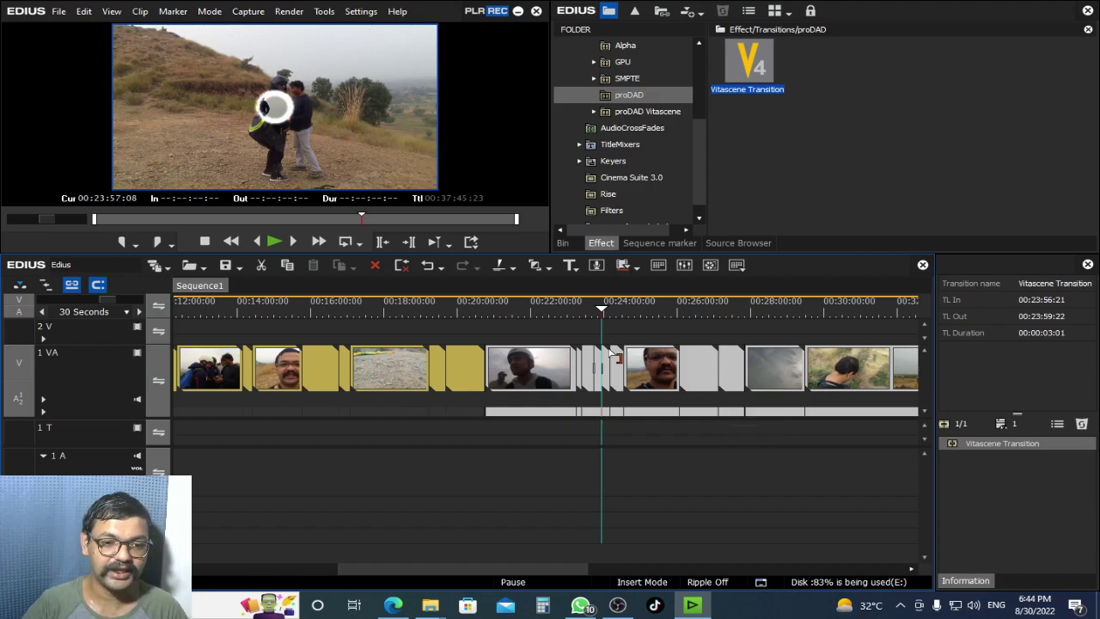
pyautogui.click(596, 330)
# Select all clips on the timeline, remove their transitions, and undo the removal
pyautogui.scroll(1, 593, 378)
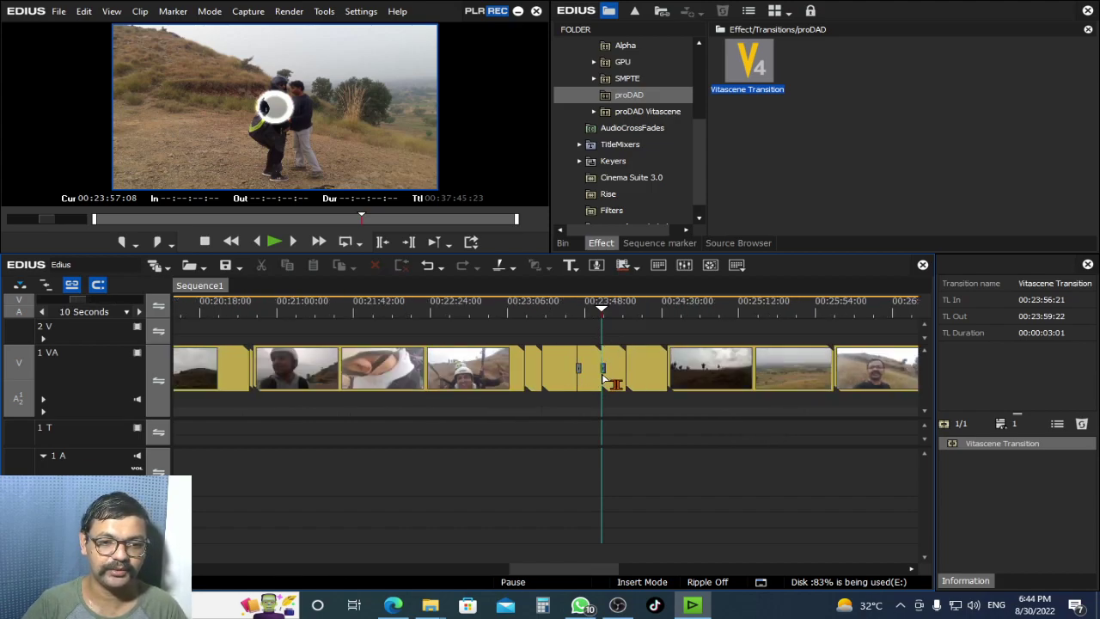
pyautogui.scroll(-1, 603, 378)
pyautogui.scroll(-2, 559, 390)
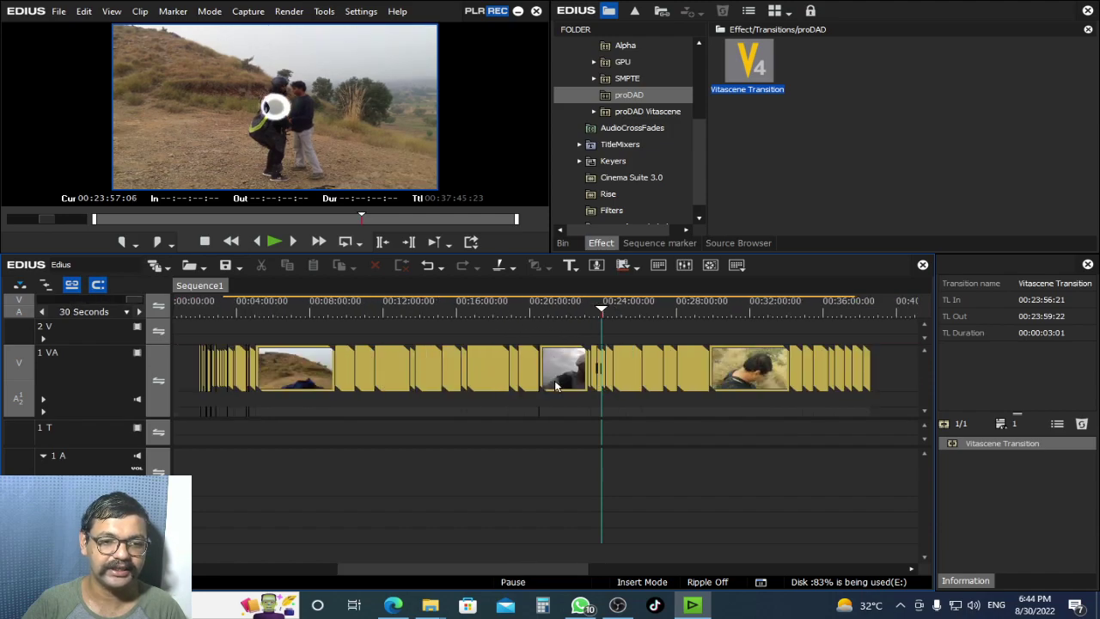
pyautogui.moveTo(400, 326); pyautogui.dragTo(191, 468)
pyautogui.moveTo(428, 325); pyautogui.dragTo(181, 464)
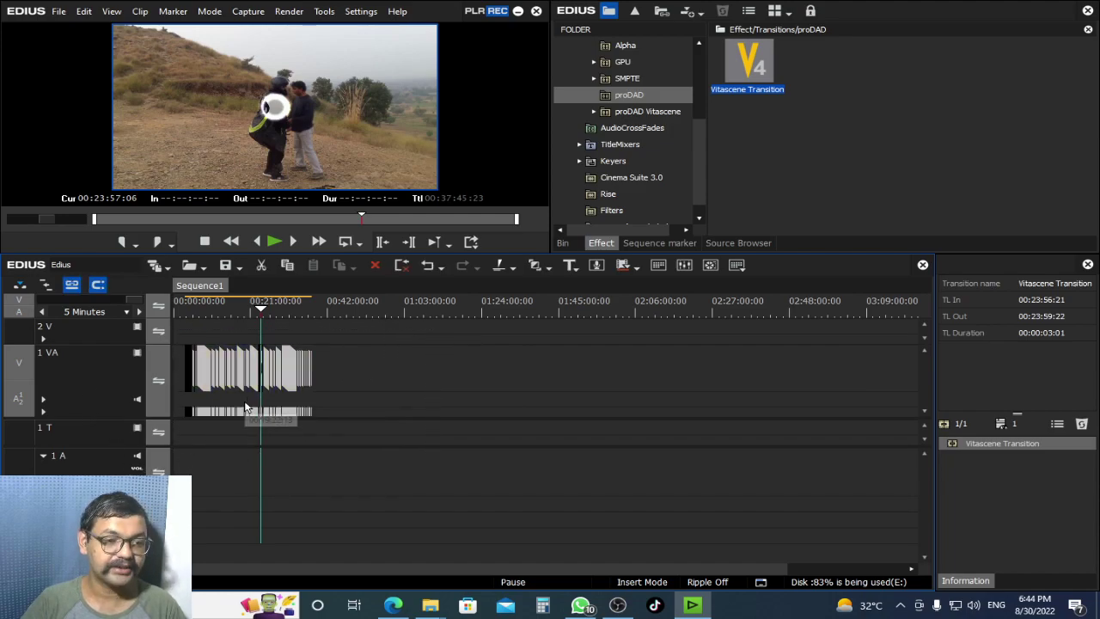
pyautogui.hotkey('alt', 't')
pyautogui.scroll(2, 292, 400)
pyautogui.scroll(4, 292, 402)
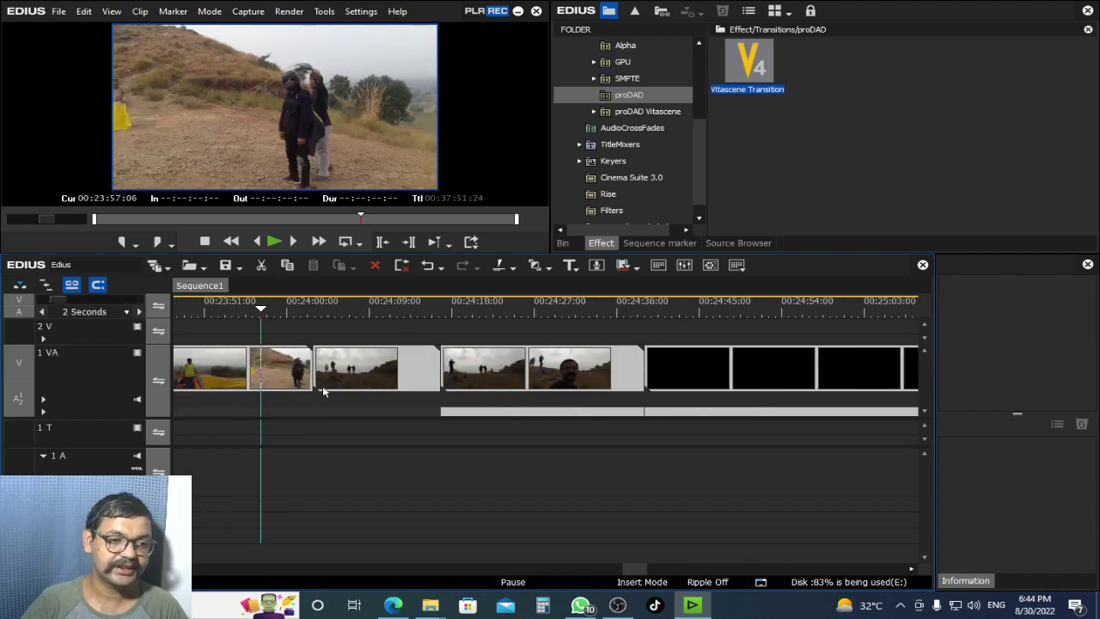
pyautogui.click(378, 370)
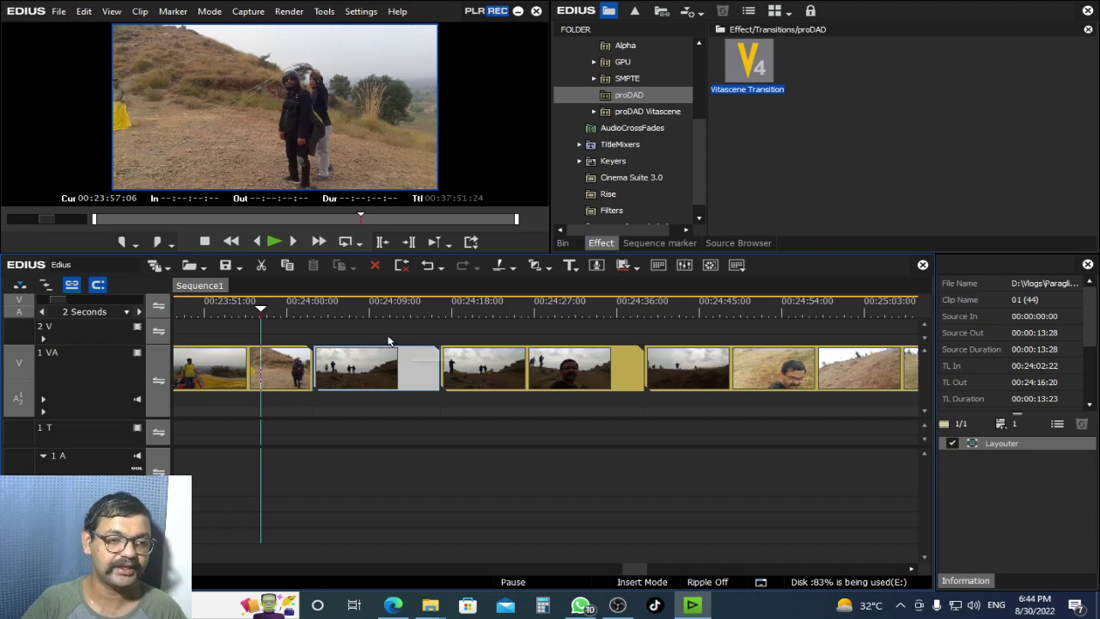
pyautogui.hotkey('ctrl', 'y')
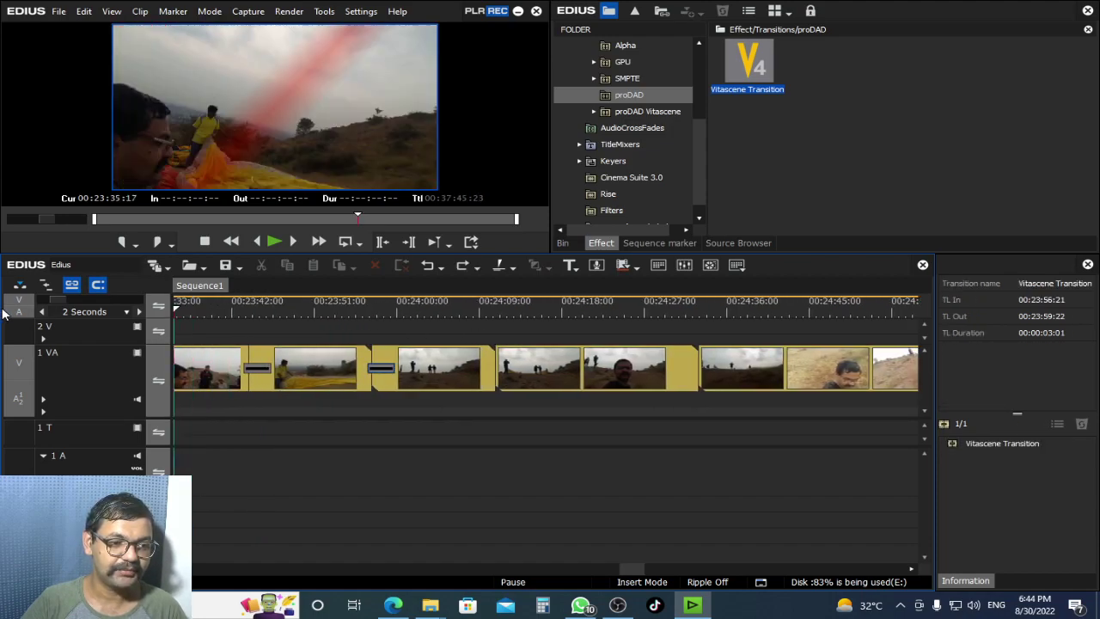
# Select the neighbouring clips around the two existing transitions, and remove the transitions between them
pyautogui.click(279, 372)
pyautogui.click(400, 370)
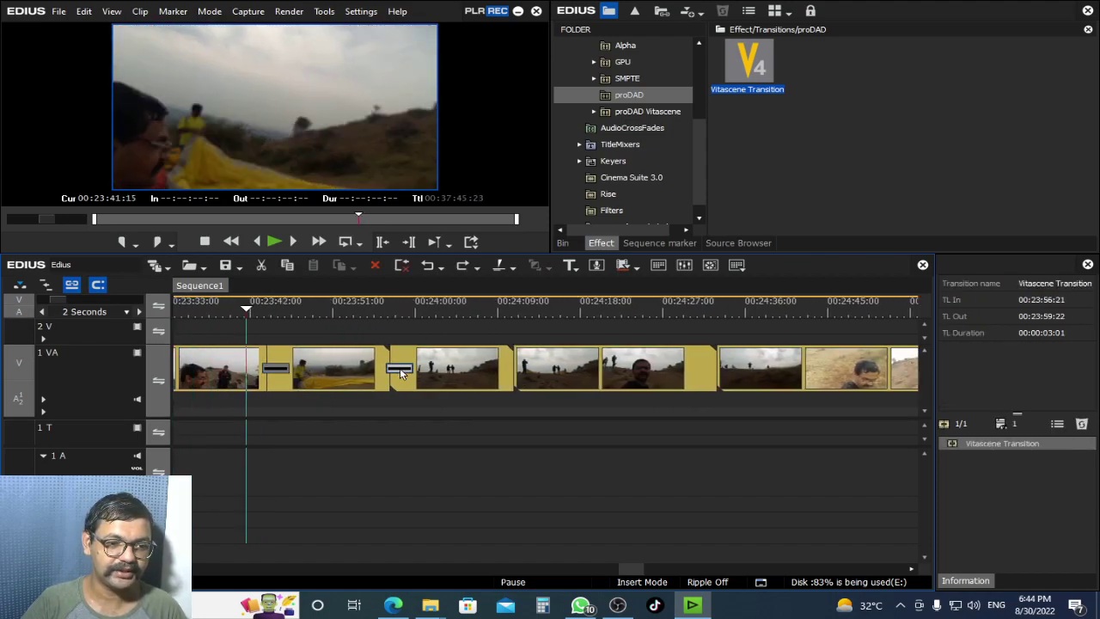
pyautogui.moveTo(249, 331); pyautogui.dragTo(426, 458)
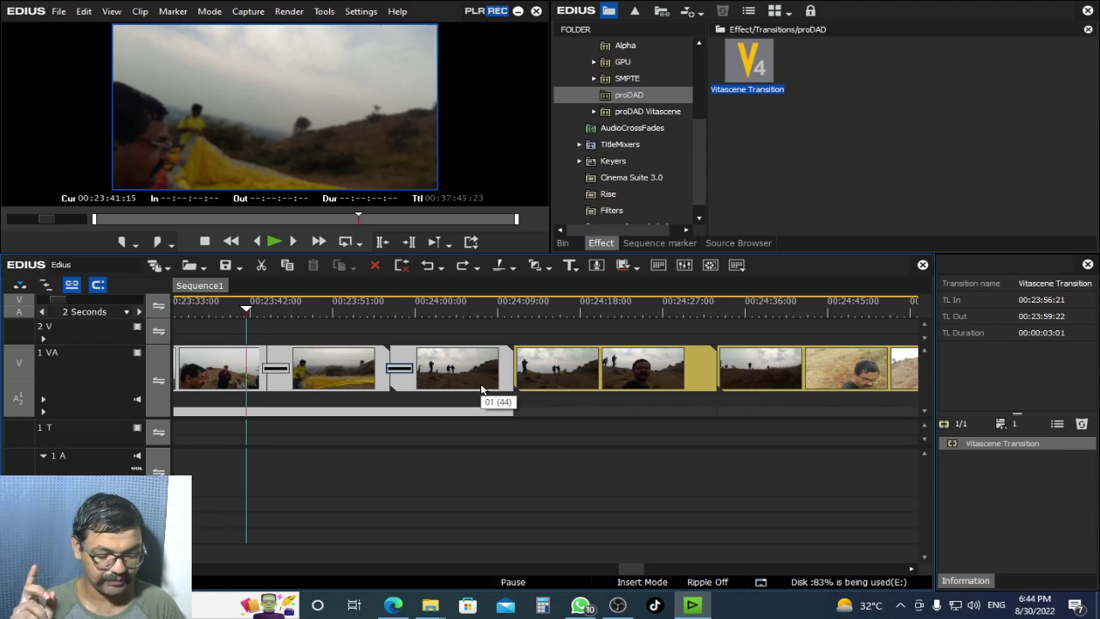
pyautogui.press('Delete')
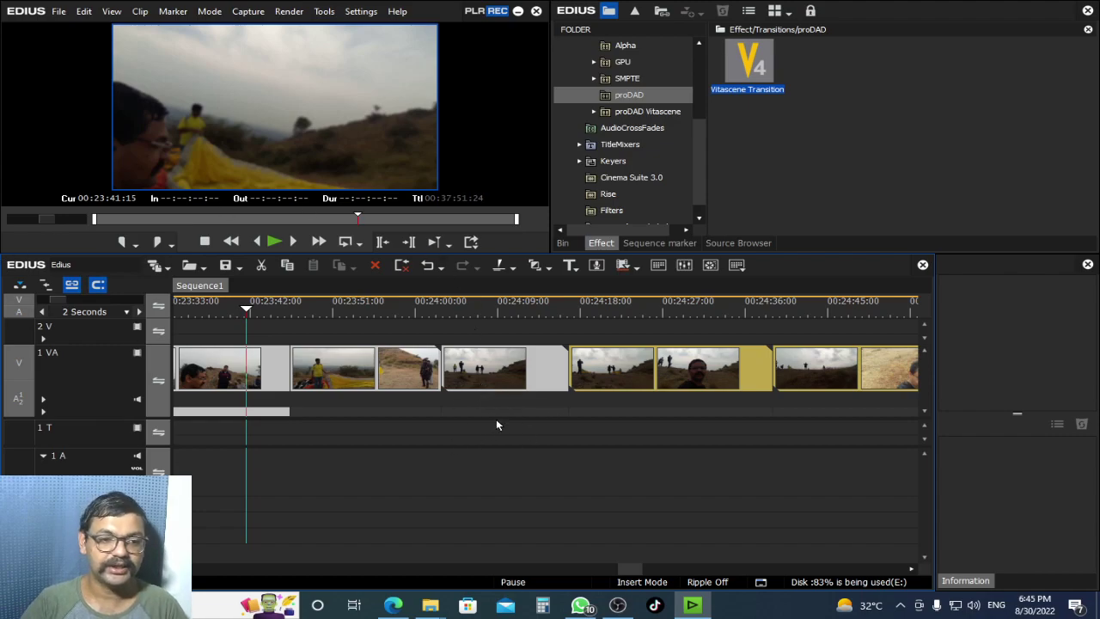
pyautogui.keyDown('ctrl'); pyautogui.scroll(-7, 508, 429); pyautogui.keyUp('ctrl')
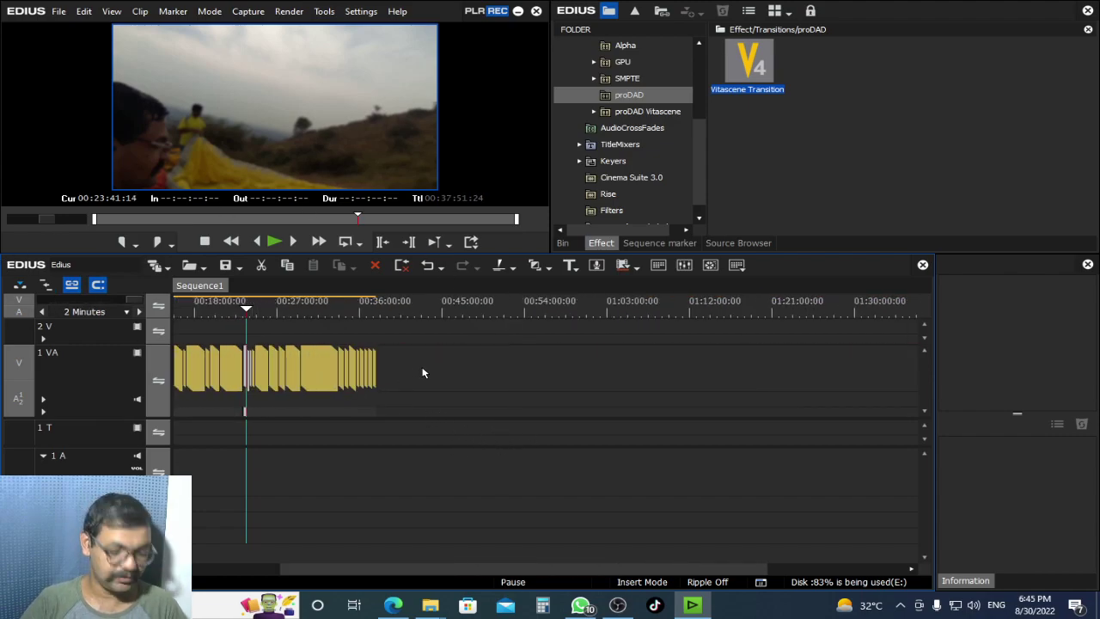
pyautogui.click(485, 392)
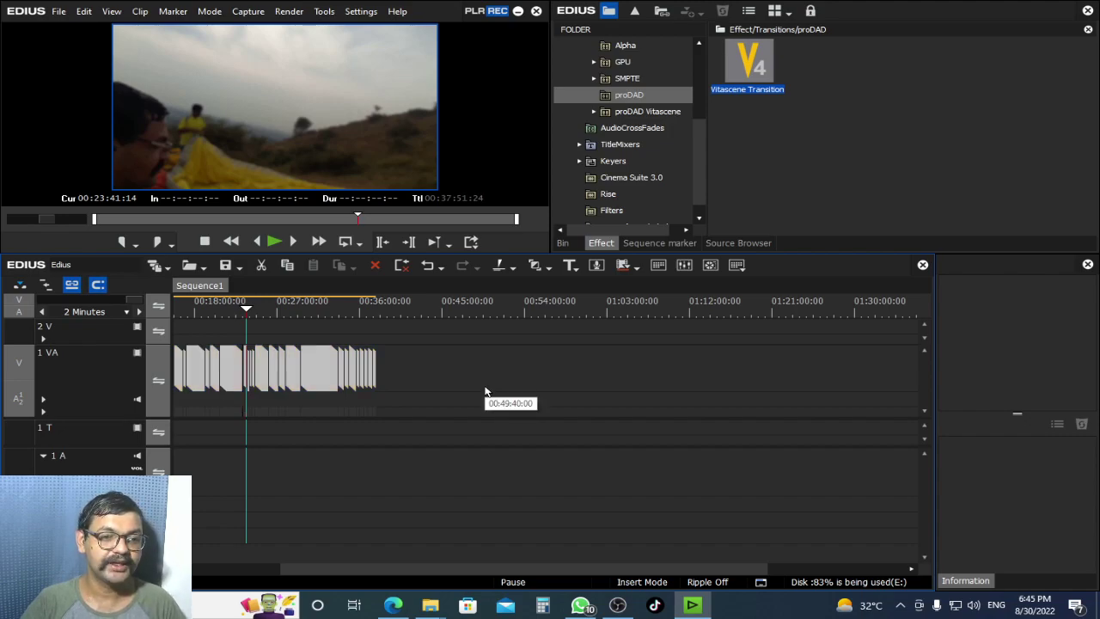
pyautogui.click(349, 378)
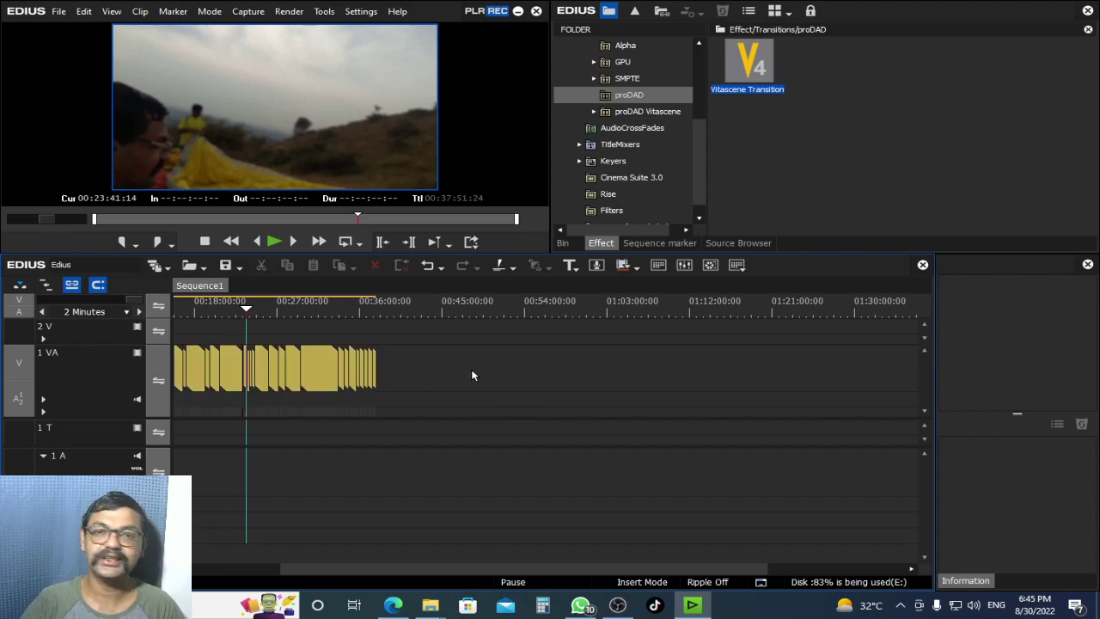
# Select all clips on the timeline and apply the 2D Dissolve transition to them at once
pyautogui.press('Home')
pyautogui.moveTo(120, 316); pyautogui.dragTo(590, 405)
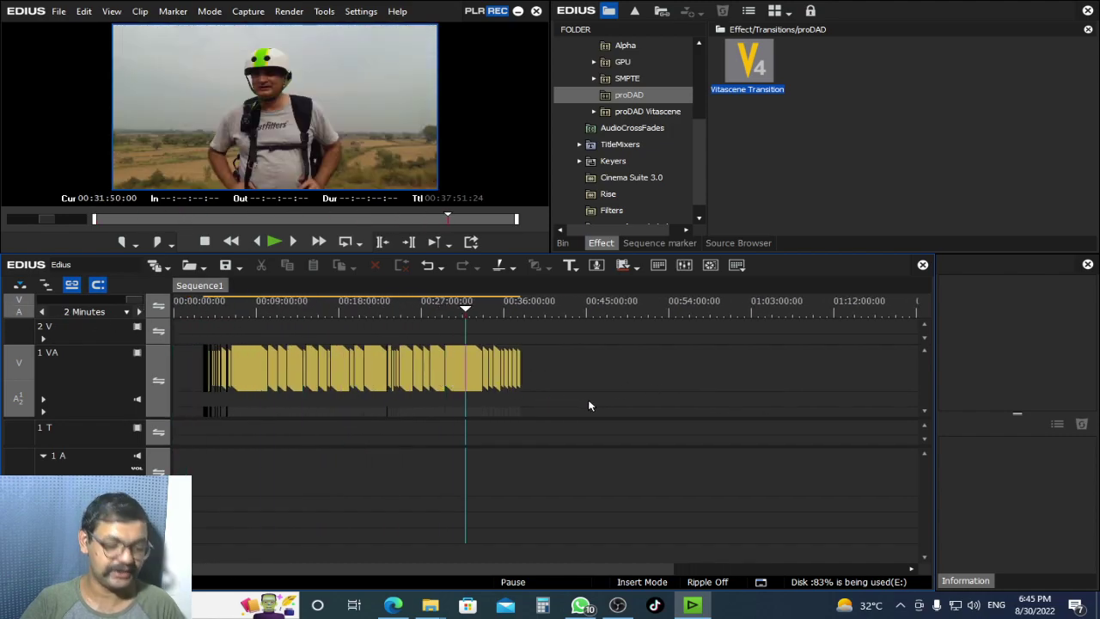
pyautogui.click(589, 399)
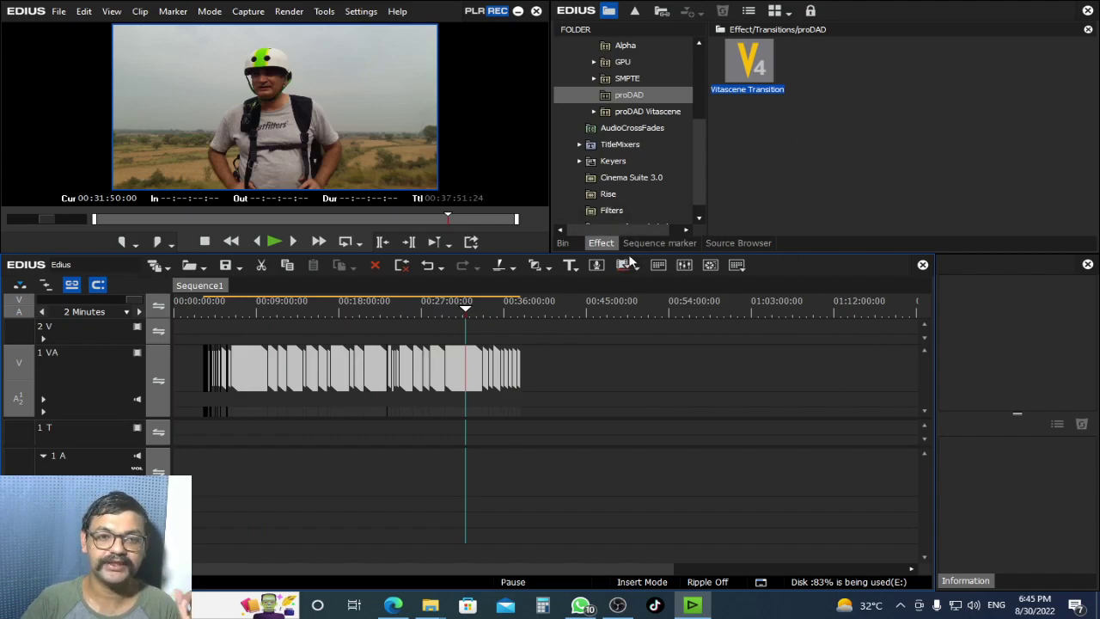
pyautogui.moveTo(697, 163); pyautogui.dragTo(695, 98)
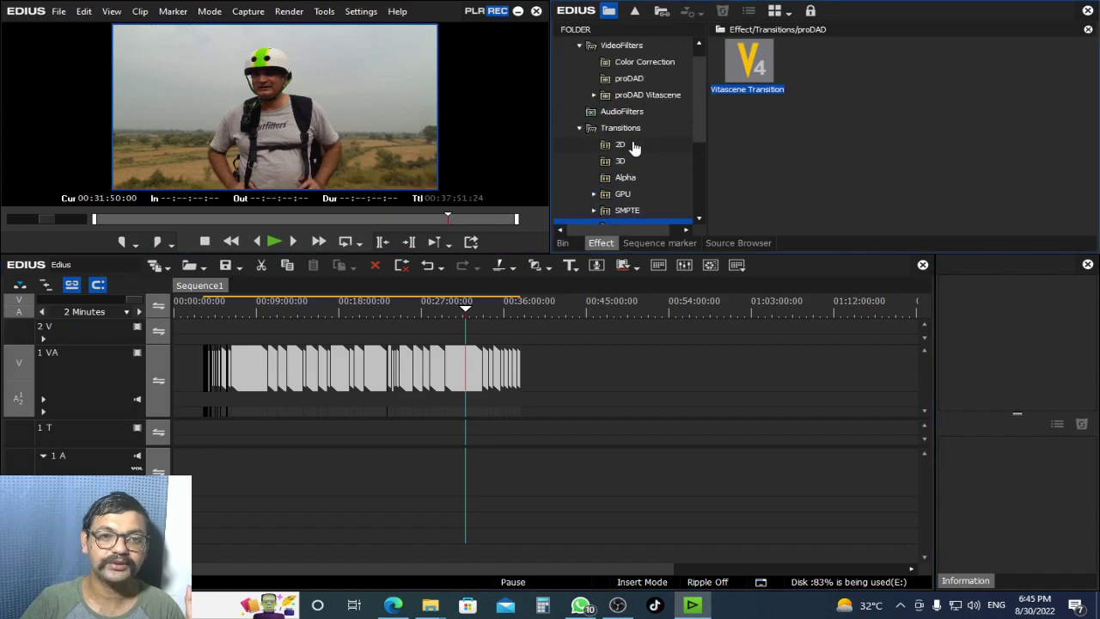
pyautogui.click(624, 148)
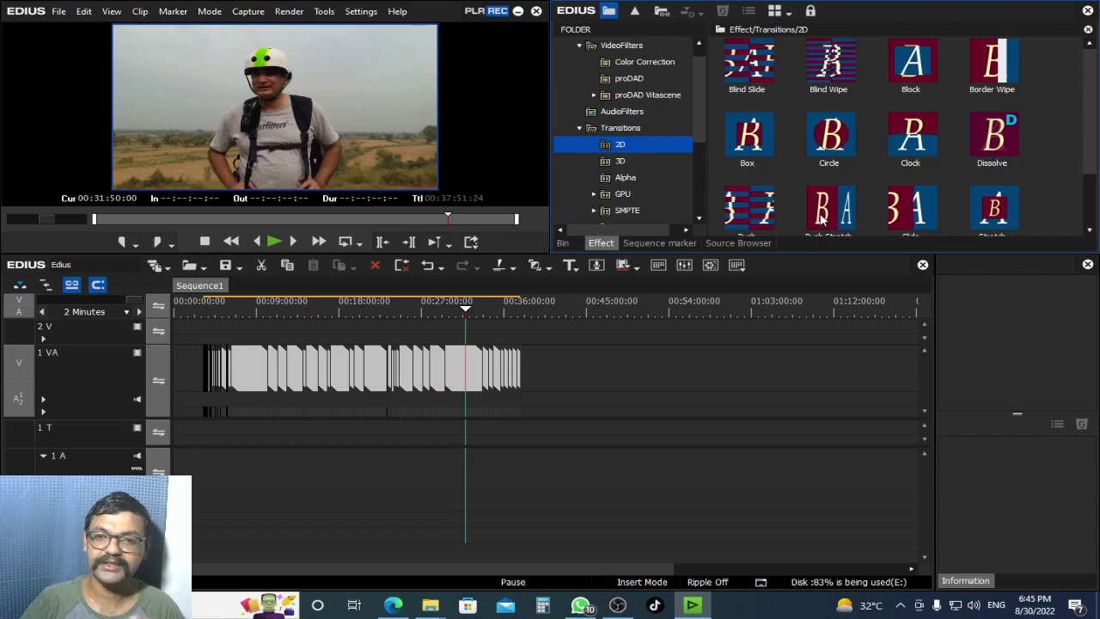
pyautogui.moveTo(1007, 130); pyautogui.dragTo(372, 370)
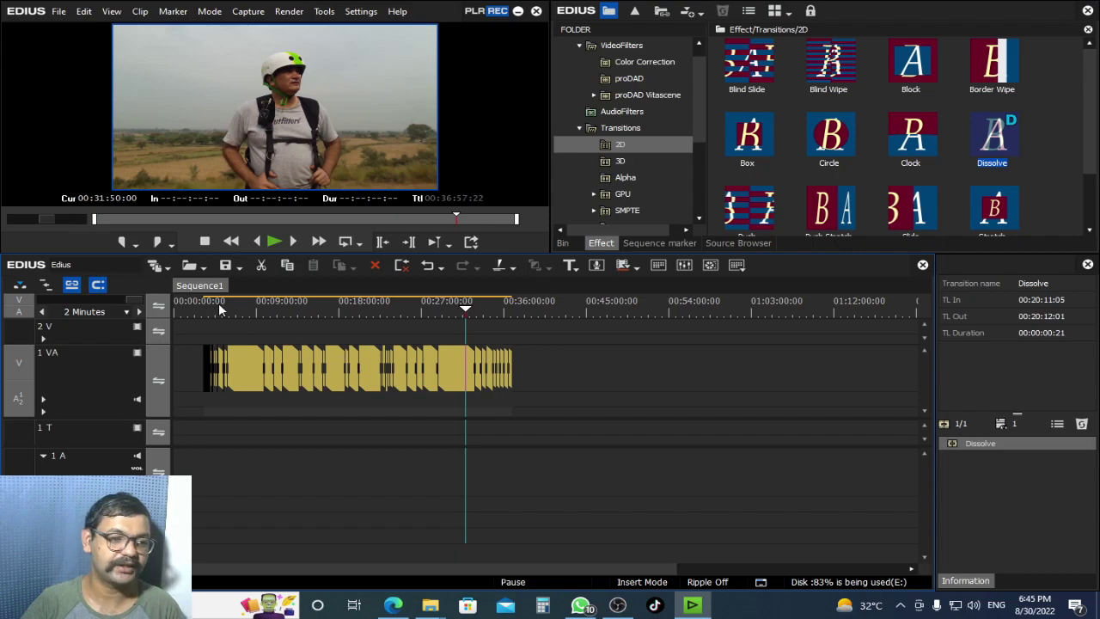
# Check the Dissolve transitions at the clip joins by scrubbing and playing through the timeline
pyautogui.click(220, 309)
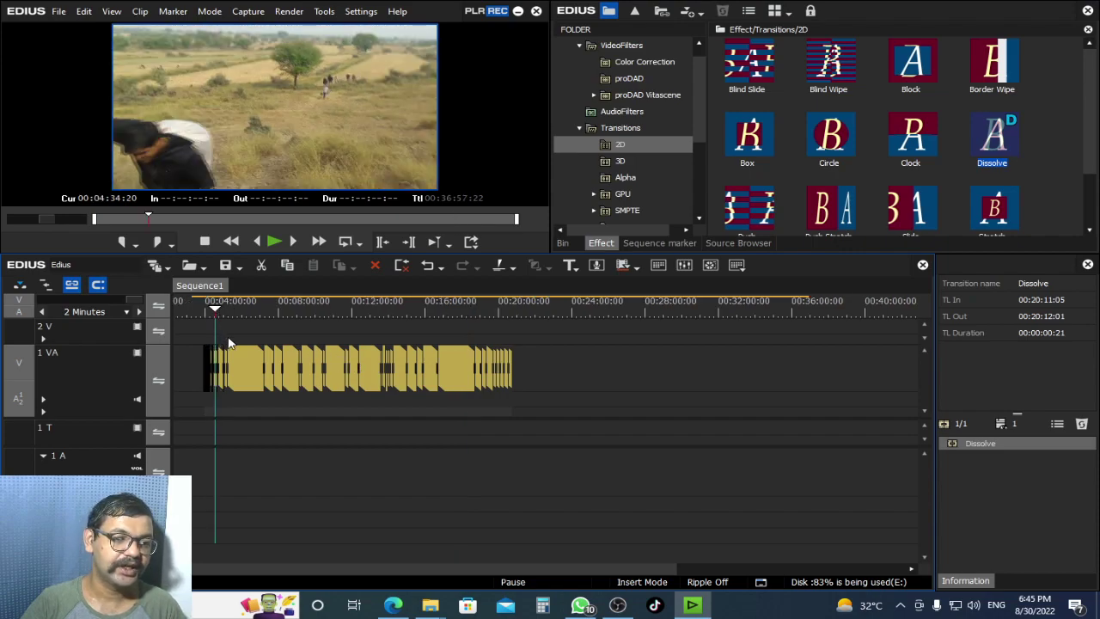
pyautogui.scroll(9, 244, 337)
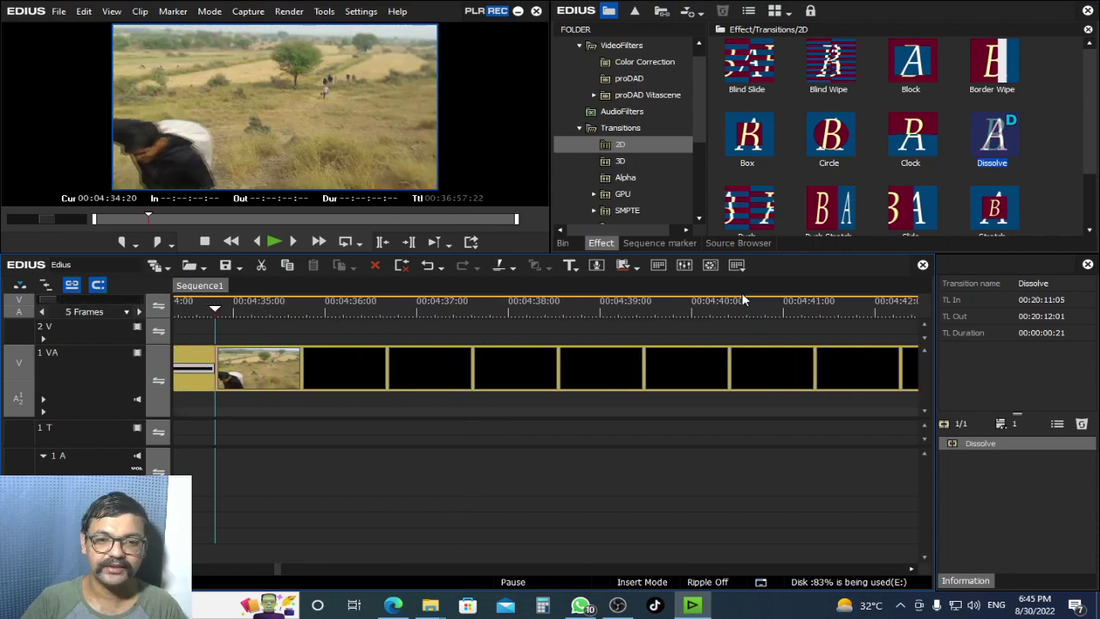
pyautogui.moveTo(679, 311); pyautogui.dragTo(1096, 334)
pyautogui.scroll(-9, 753, 379)
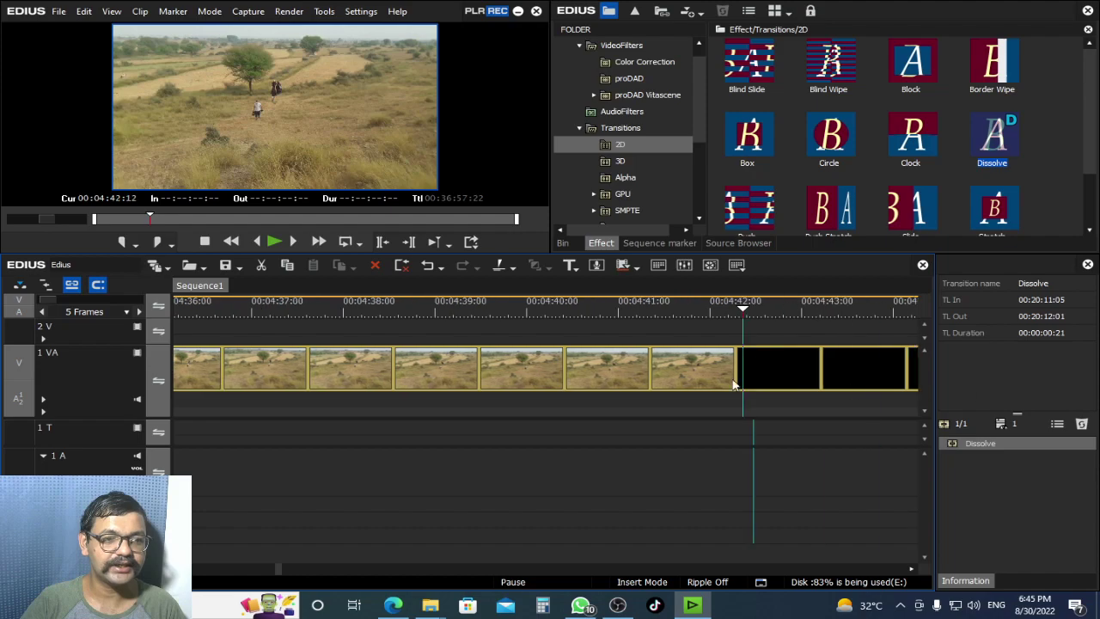
pyautogui.scroll(5, 702, 304)
pyautogui.moveTo(700, 305); pyautogui.dragTo(781, 385)
pyautogui.press('space')
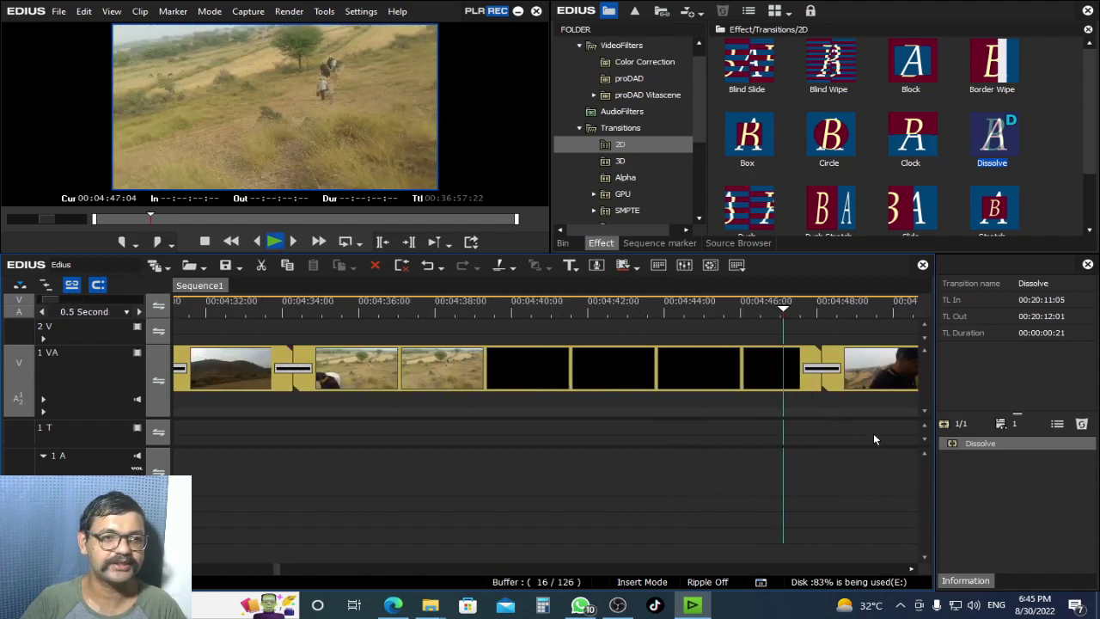
pyautogui.scroll(-6, 687, 410)
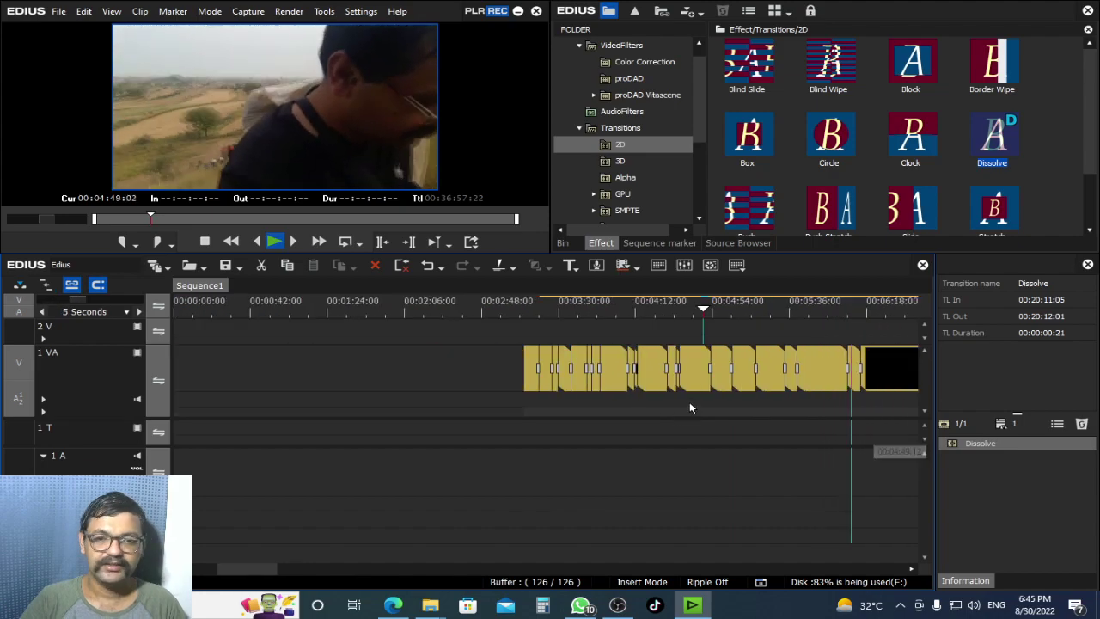
pyautogui.moveTo(584, 307); pyautogui.dragTo(1029, 364)
pyautogui.click(643, 364)
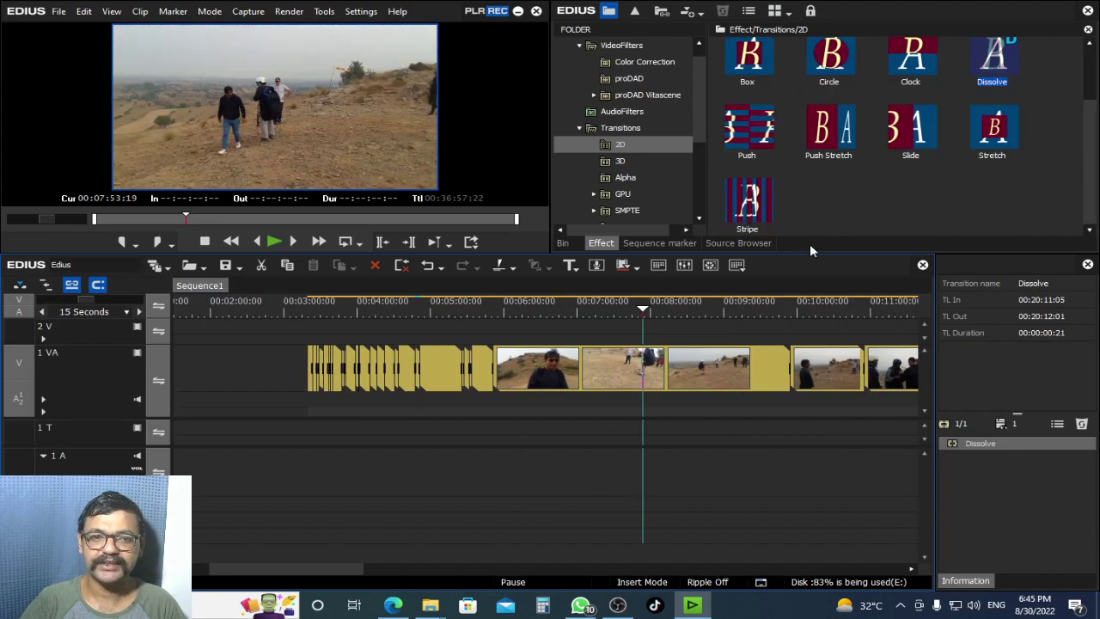
# Select all clips on the timeline and apply the 3D Flip Over transition to them at once
pyautogui.click(417, 315)
pyautogui.click(655, 160)
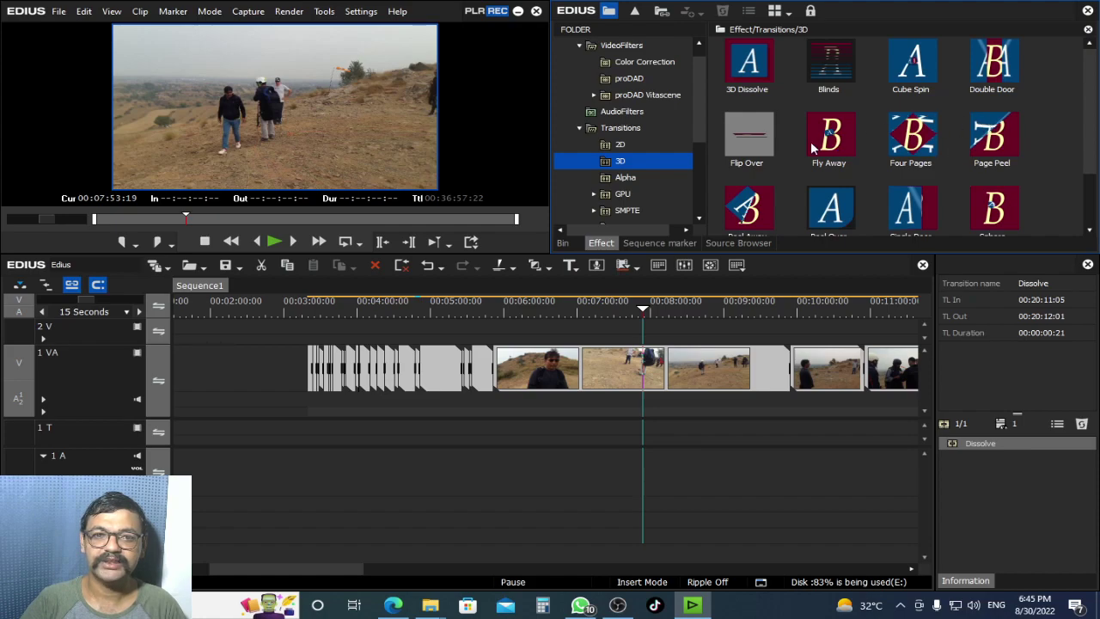
pyautogui.click(759, 146)
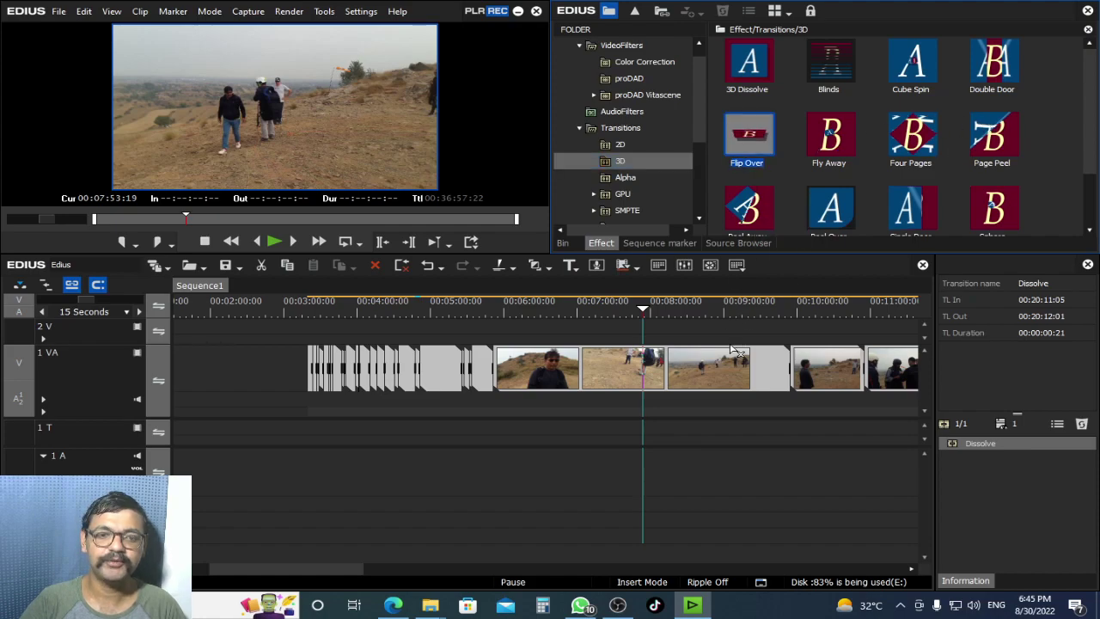
# Play through several clip joins to preview the Flip Over transitions, and stop playback
pyautogui.click(413, 306)
pyautogui.scroll(5, 412, 320)
pyautogui.click(393, 302)
pyautogui.press('space')
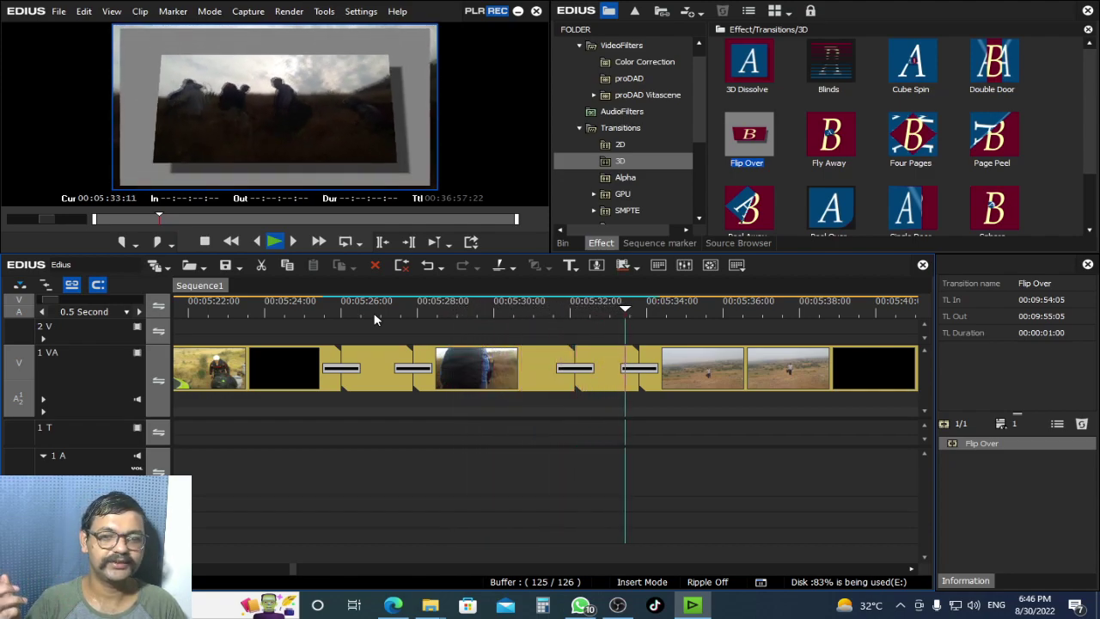
pyautogui.press('space')
pyautogui.scroll(-3, 592, 539)
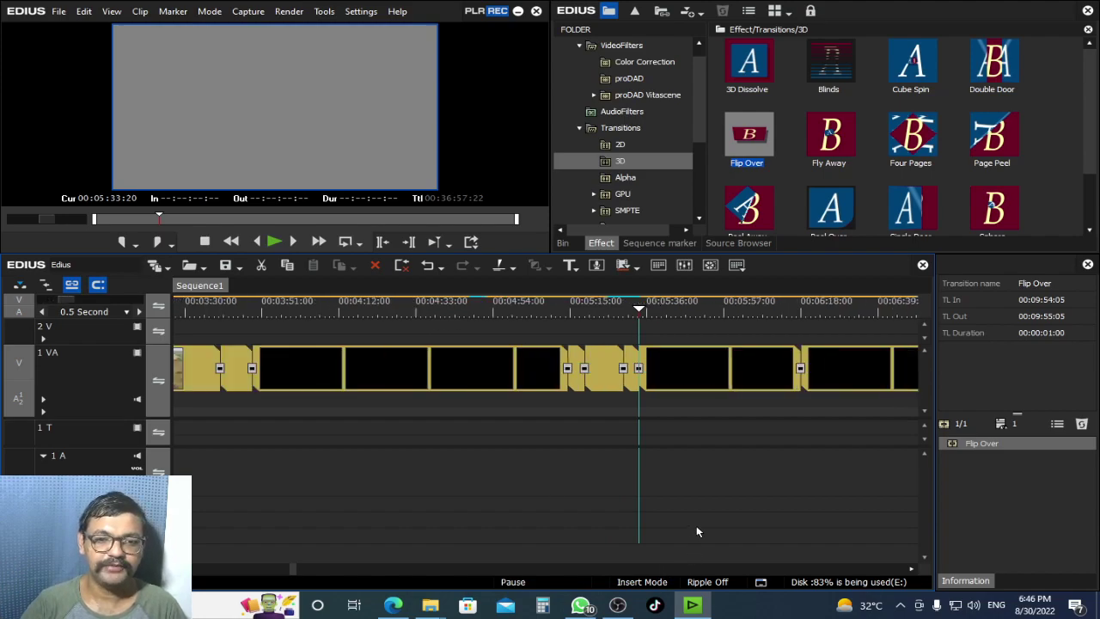